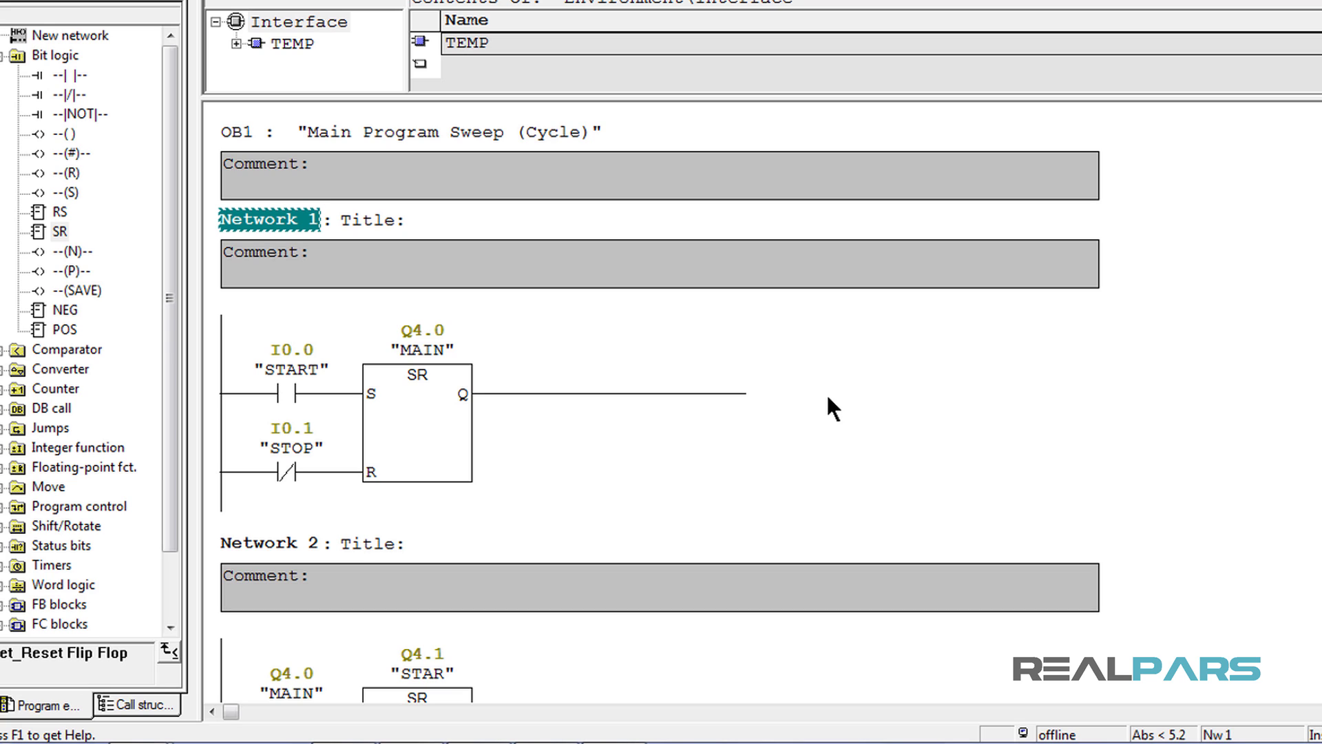
Review Networks 1–3: START and MAIN, STAR flip-flop, 8-second on-delay timer, T0 reset
left_click(312, 399)
left_click(405, 410)
scroll(409, 411, "down", 2)
scroll(409, 410, "down", 2)
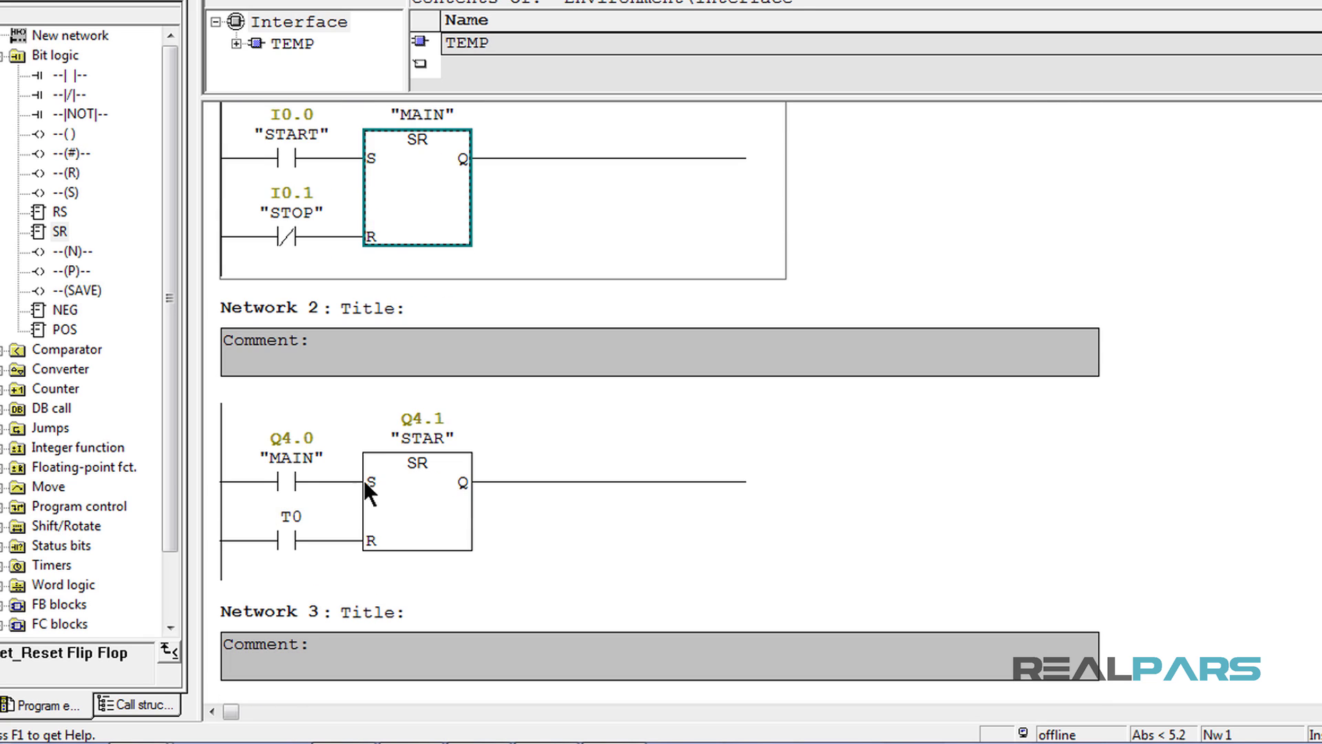
left_click(293, 480)
left_click(458, 496)
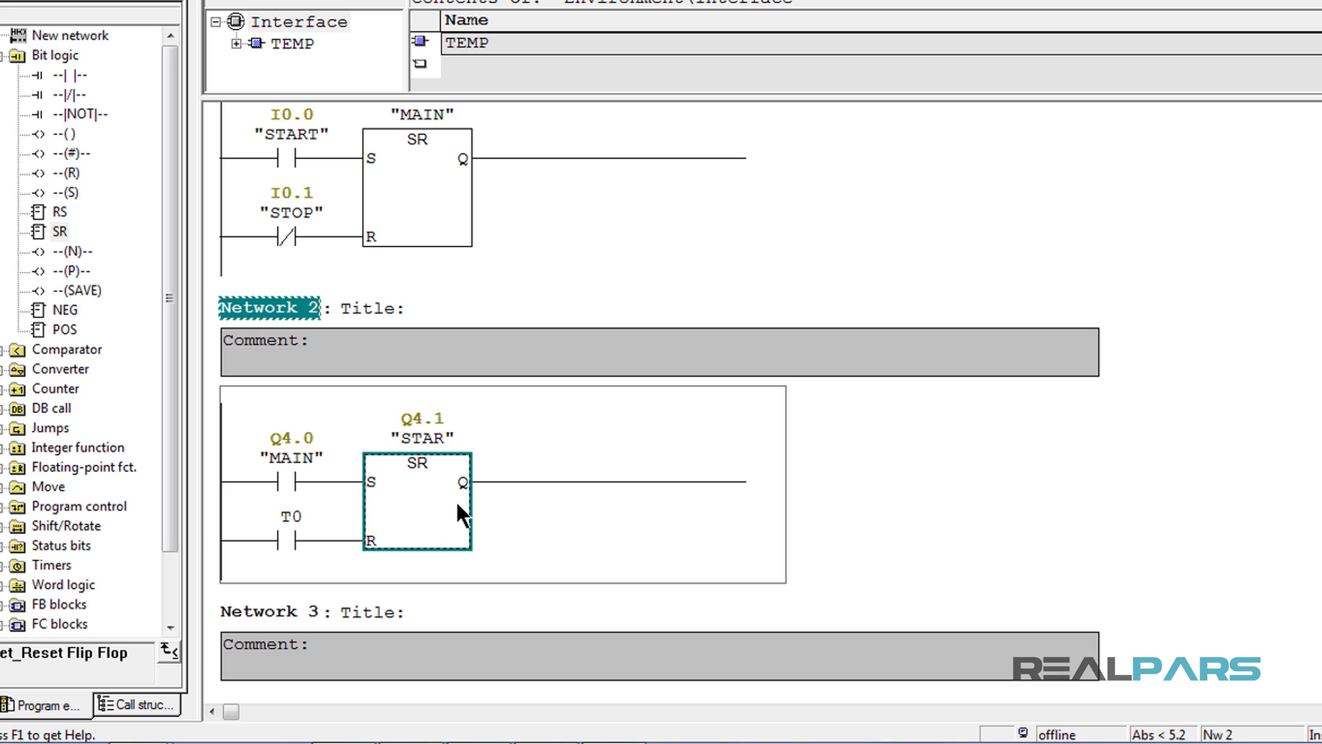
scroll(456, 500, "down", 3)
scroll(456, 501, "down", 1)
left_click(426, 501)
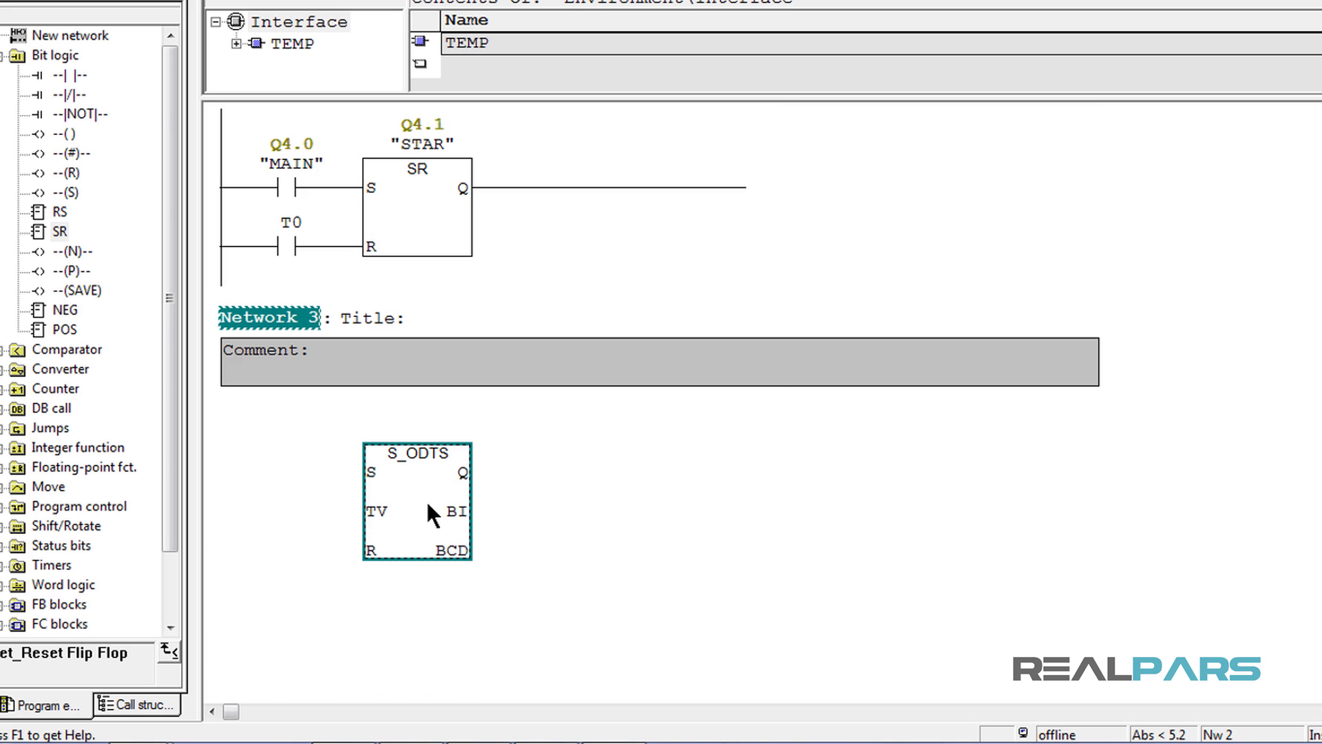
left_click(301, 476)
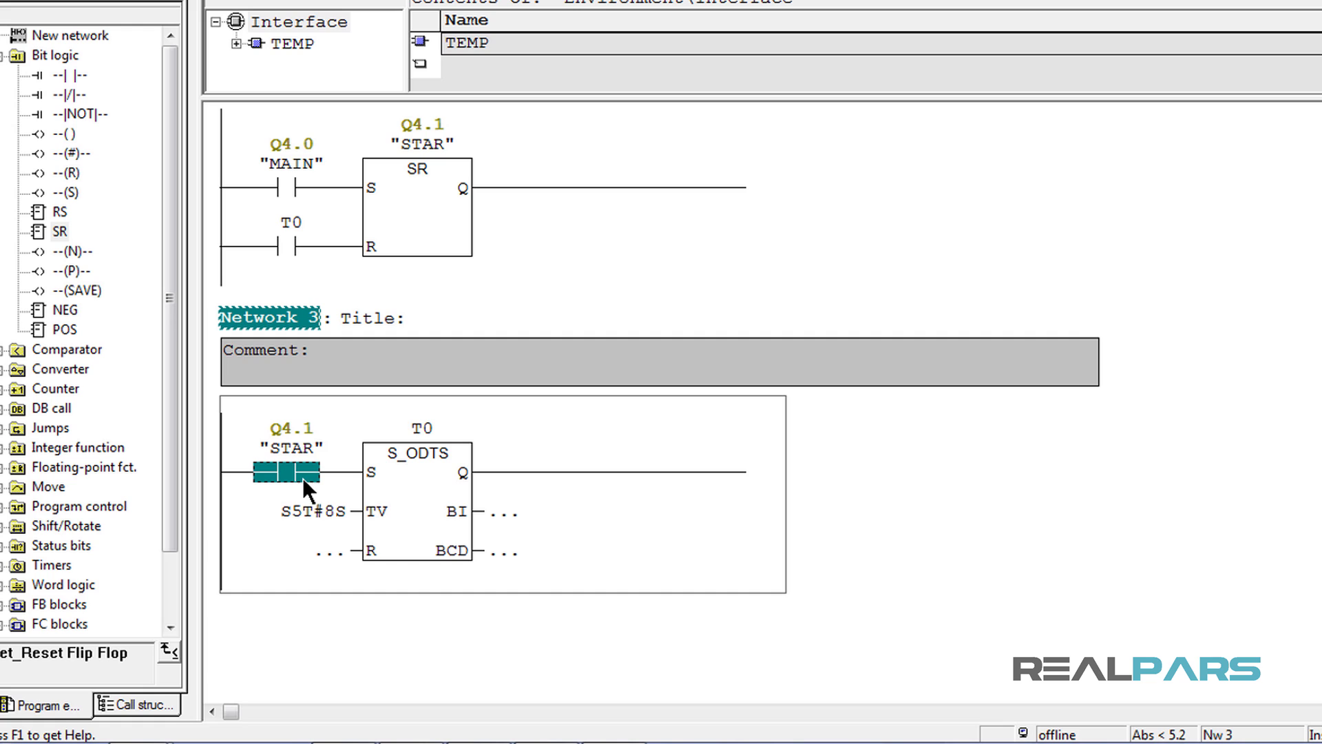
left_click(400, 519)
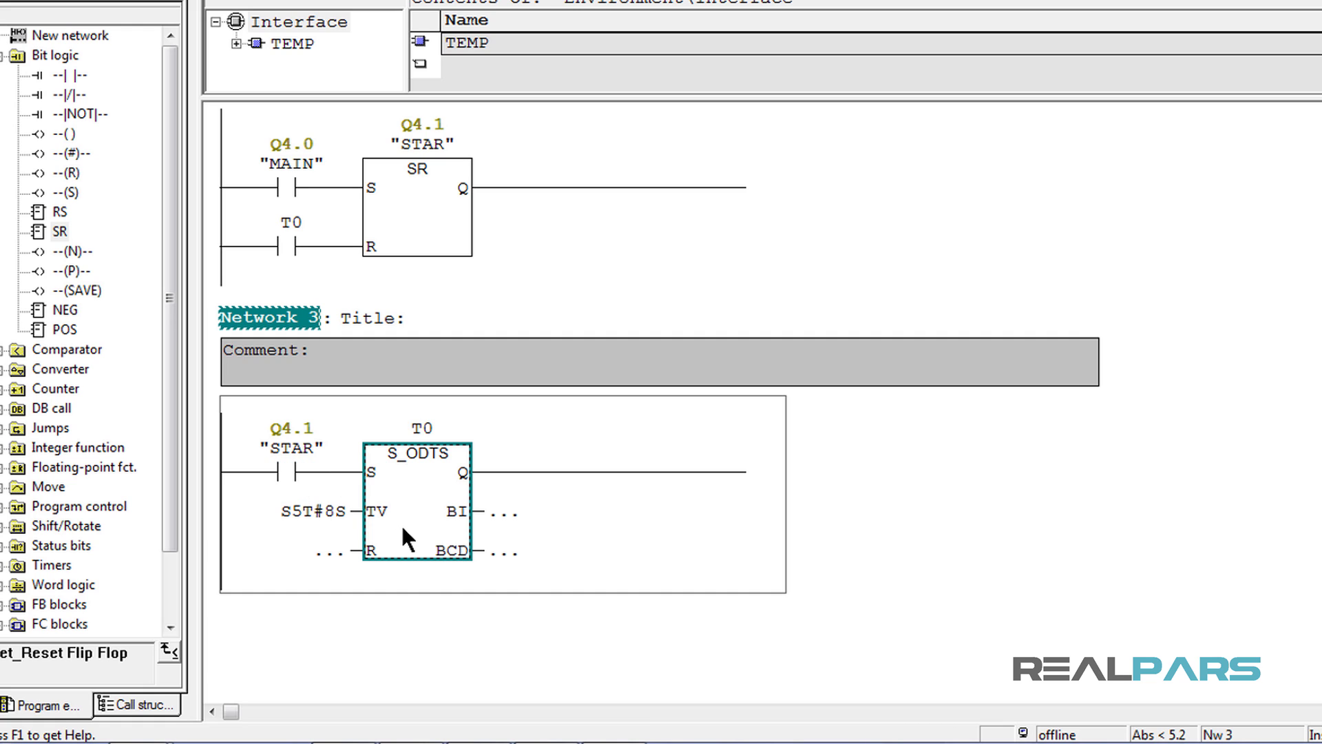
left_click(327, 508)
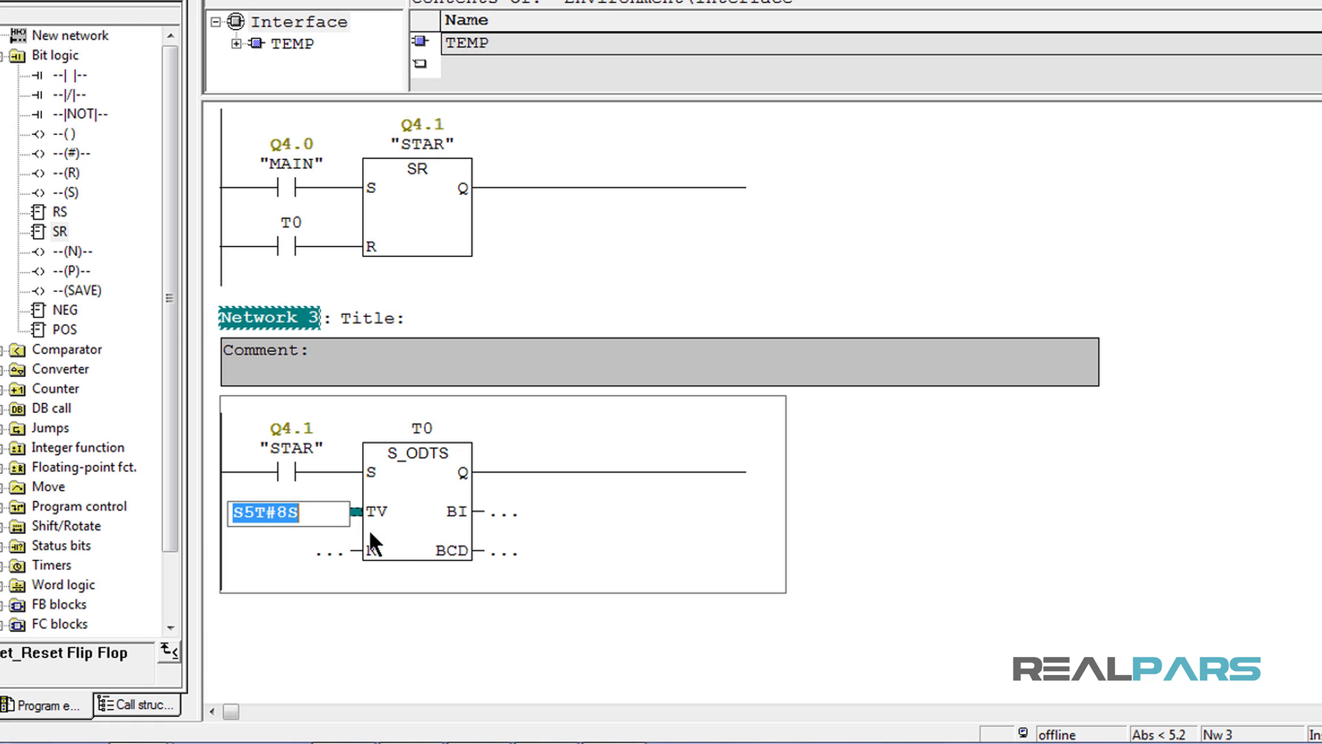
left_click(405, 517)
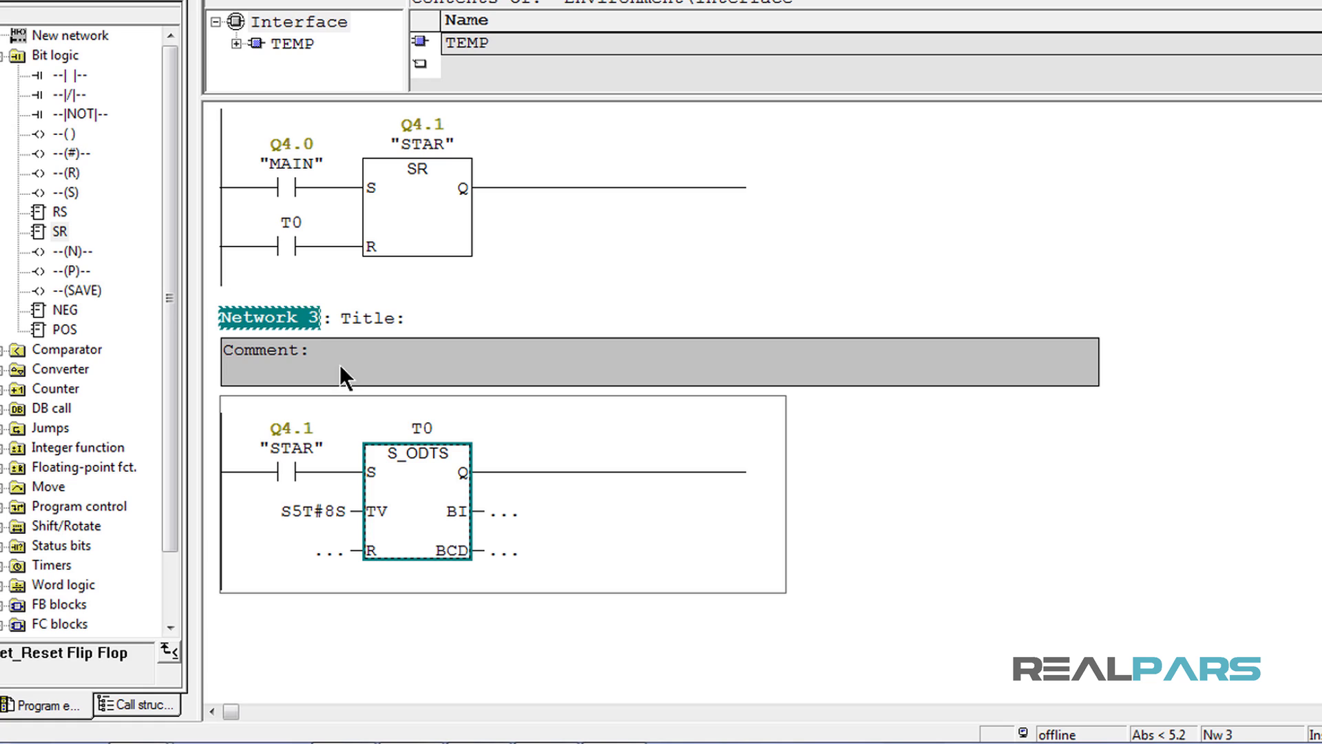
left_click(286, 248)
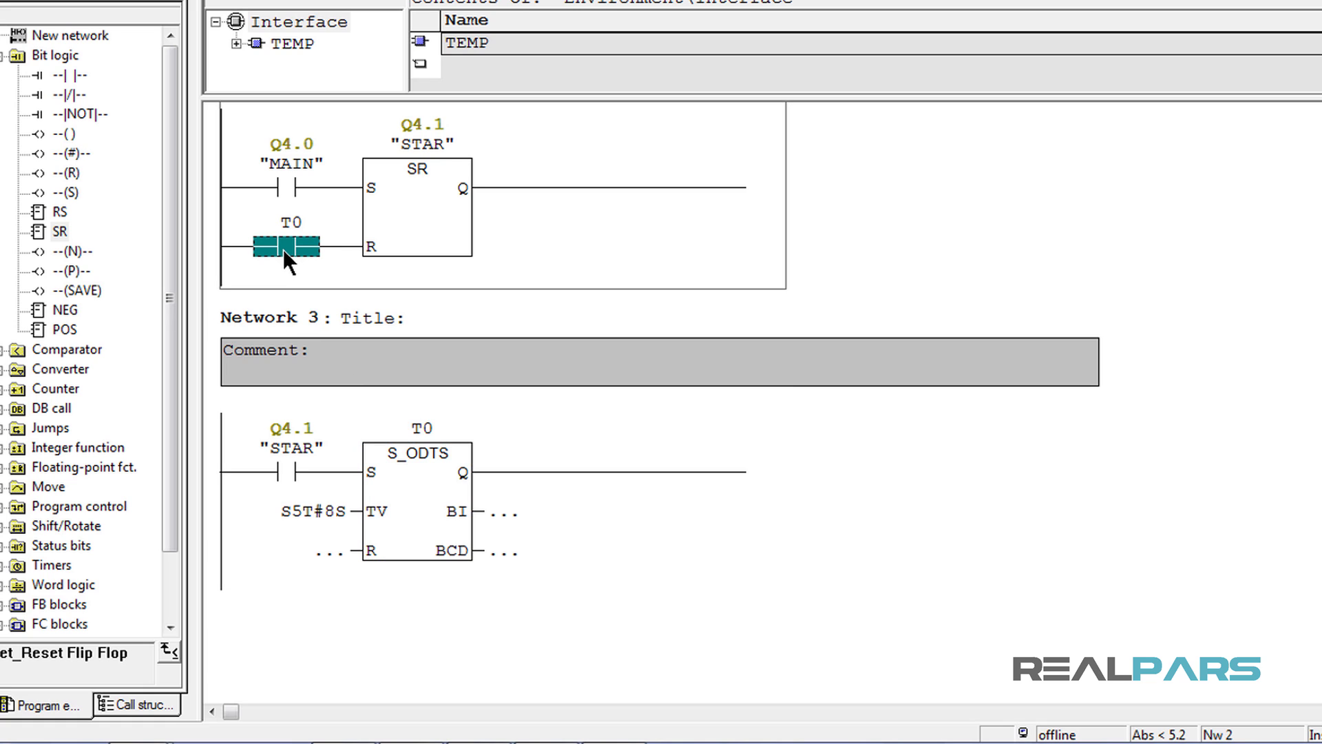
left_click(340, 247)
left_click(400, 237)
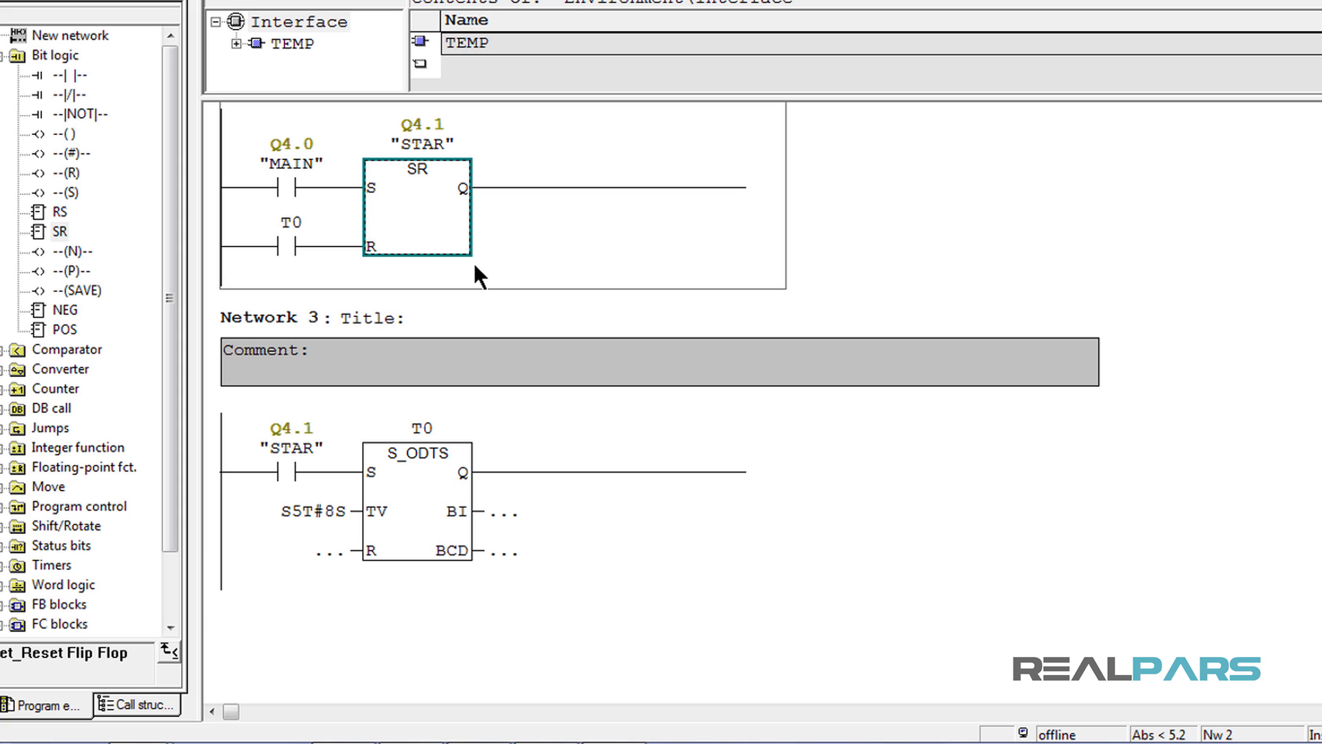
scroll(474, 266, "up", 1)
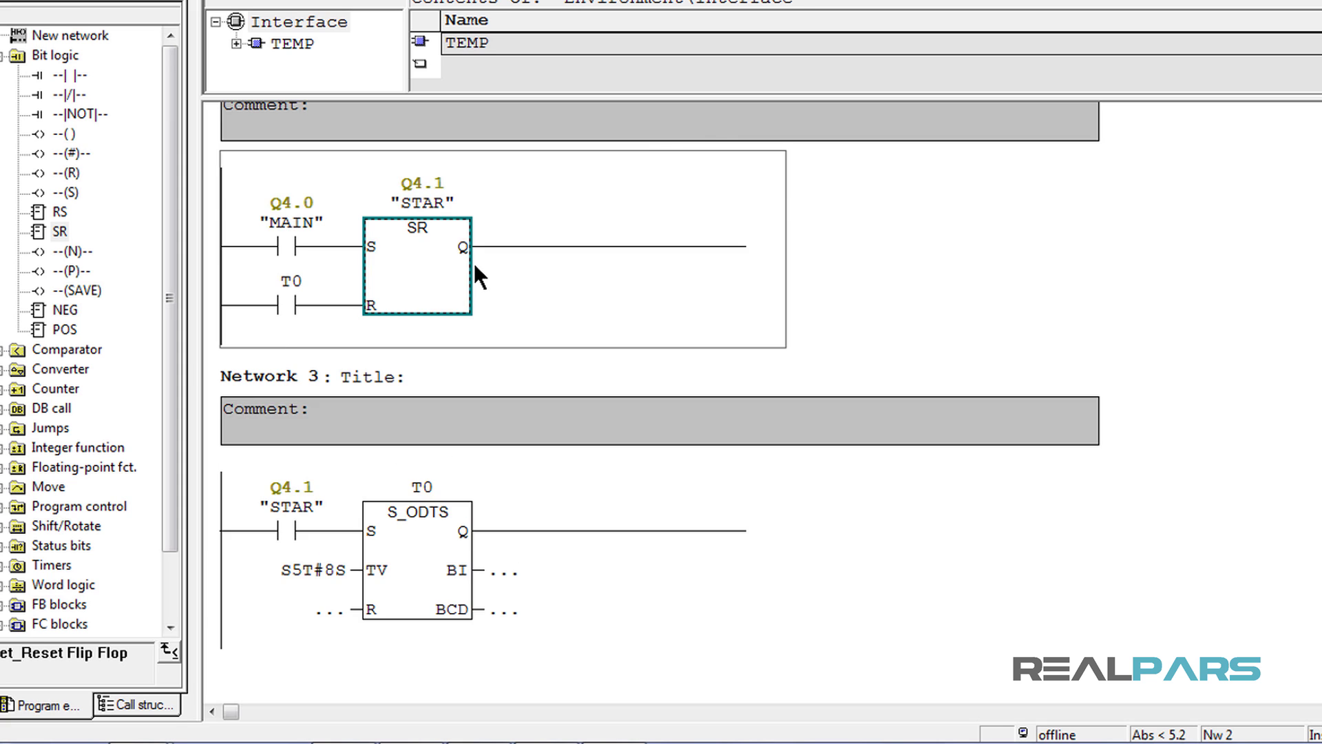
scroll(475, 266, "up", 2)
scroll(476, 267, "up", 2)
scroll(476, 267, "up", 3)
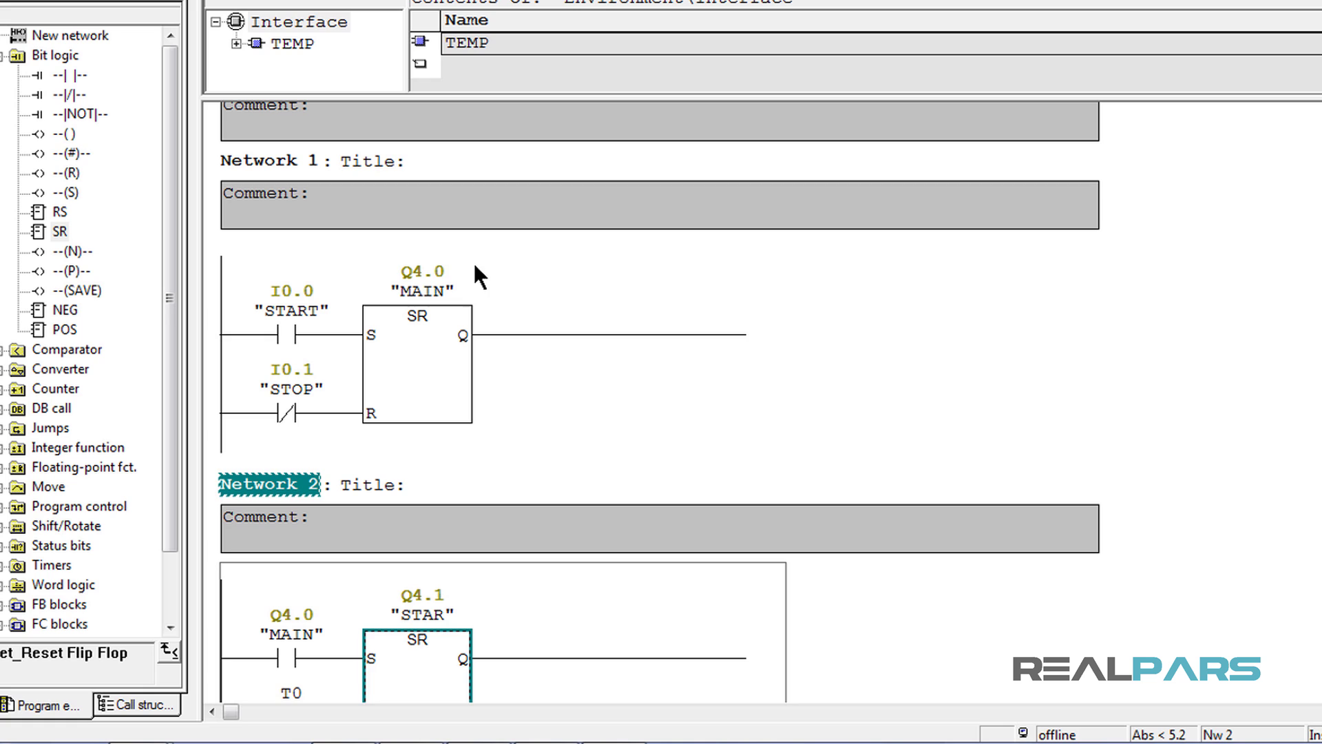
Re-trace the MAIN and STAR flip-flops and the T0 contact feeding STAR's reset
left_click(861, 300)
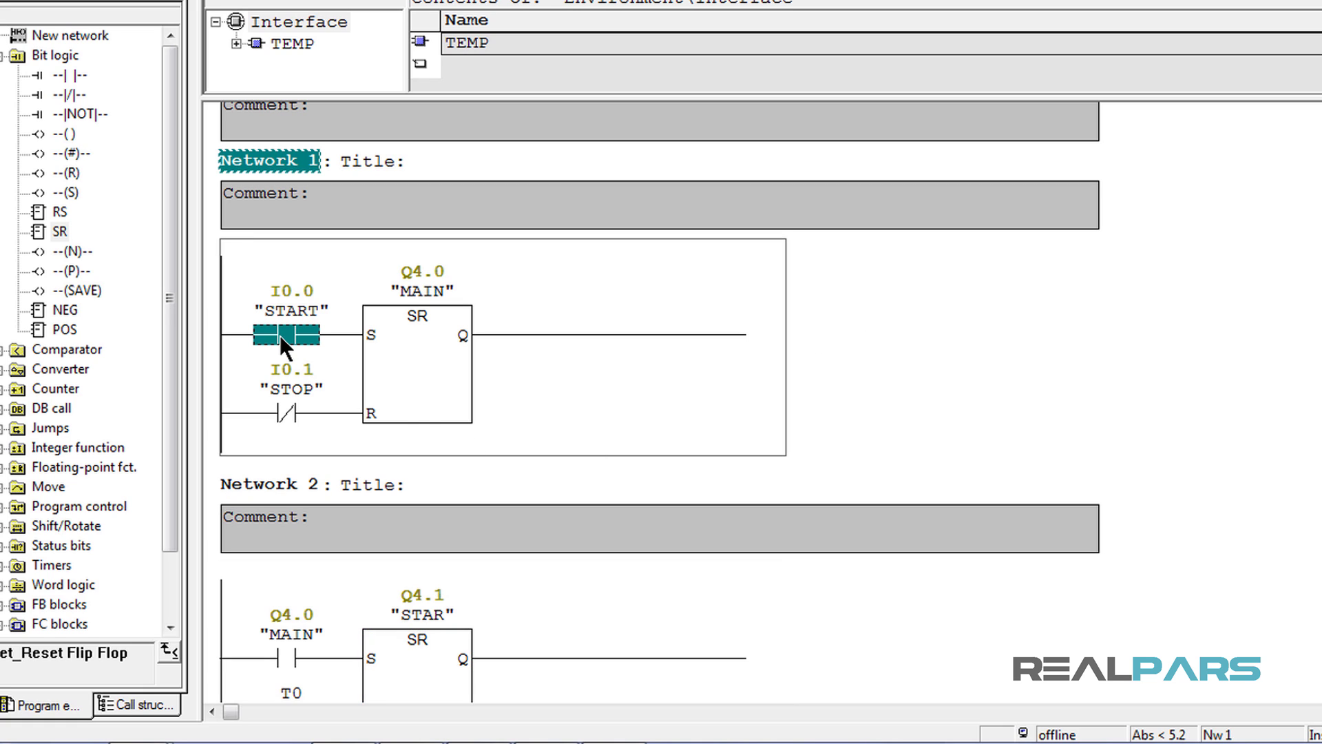
left_click(428, 367)
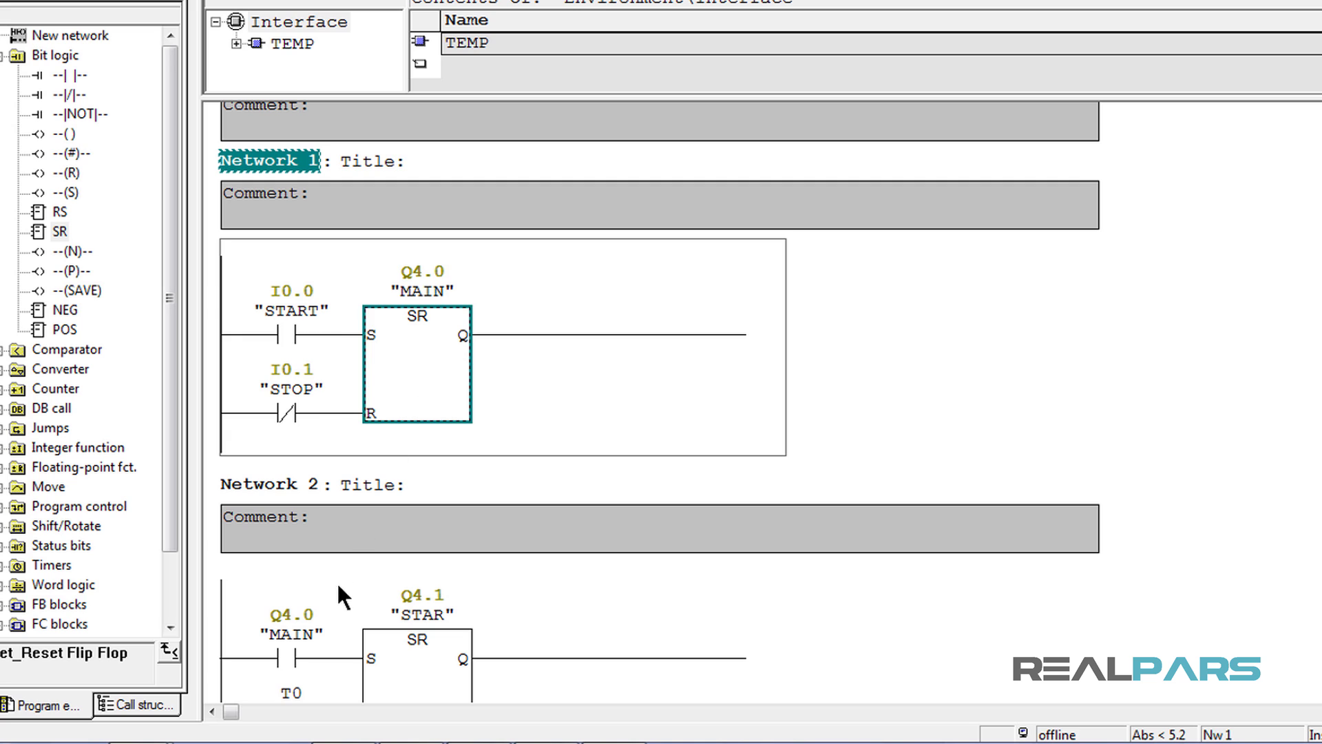
left_click(301, 656)
scroll(341, 621, "down", 2)
left_click(412, 552)
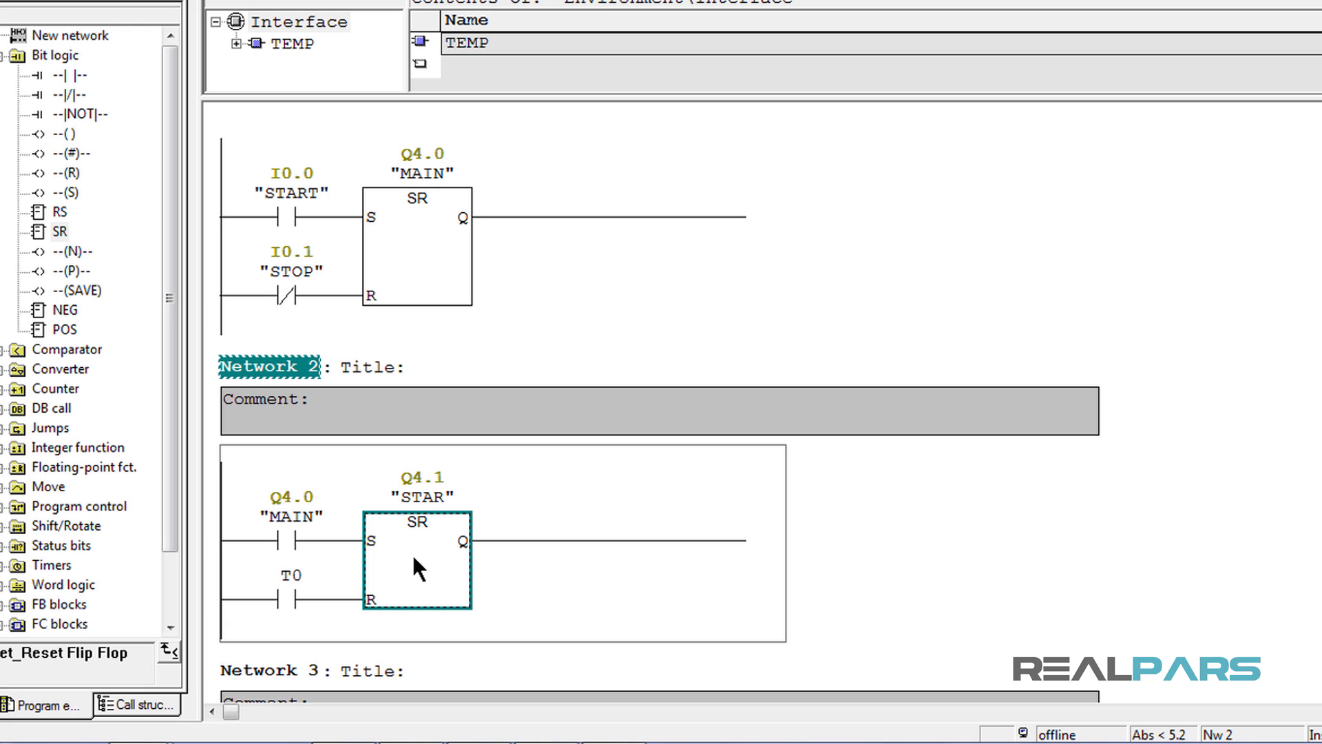
left_click(285, 601)
left_click(331, 599)
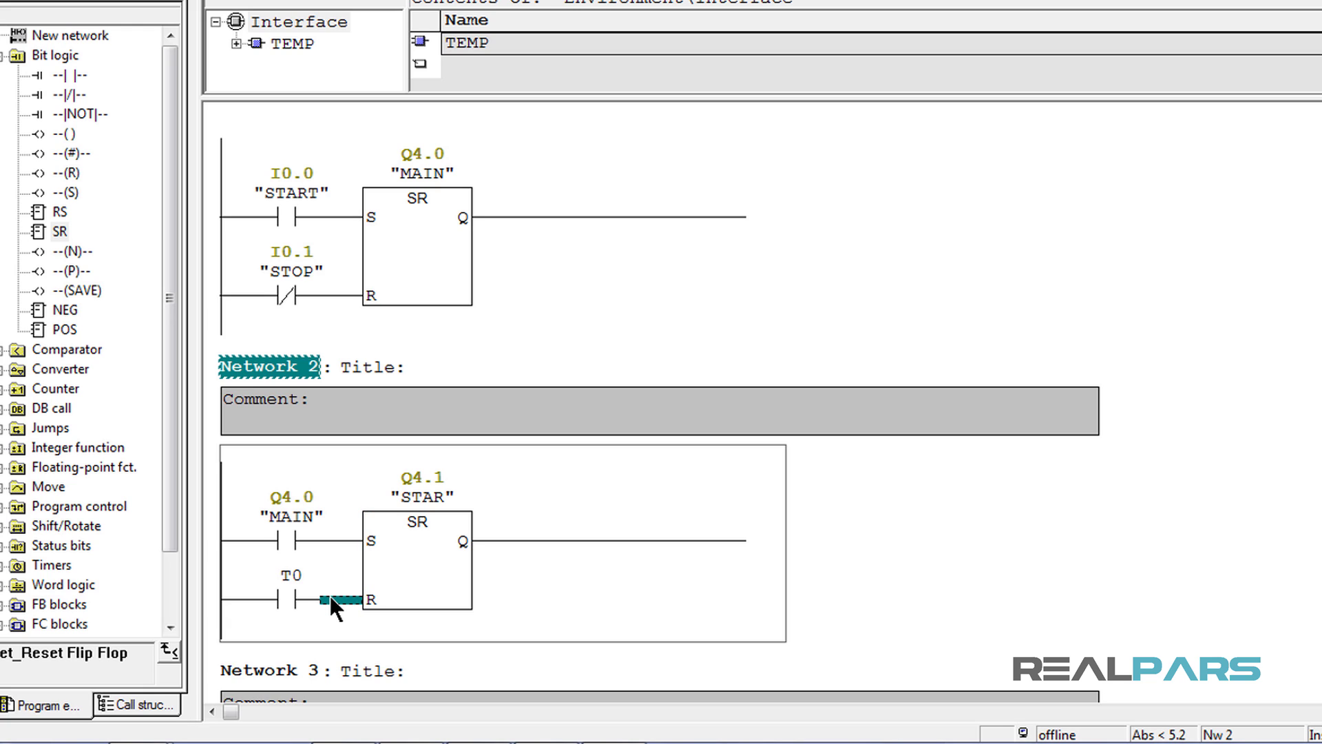
left_click(401, 586)
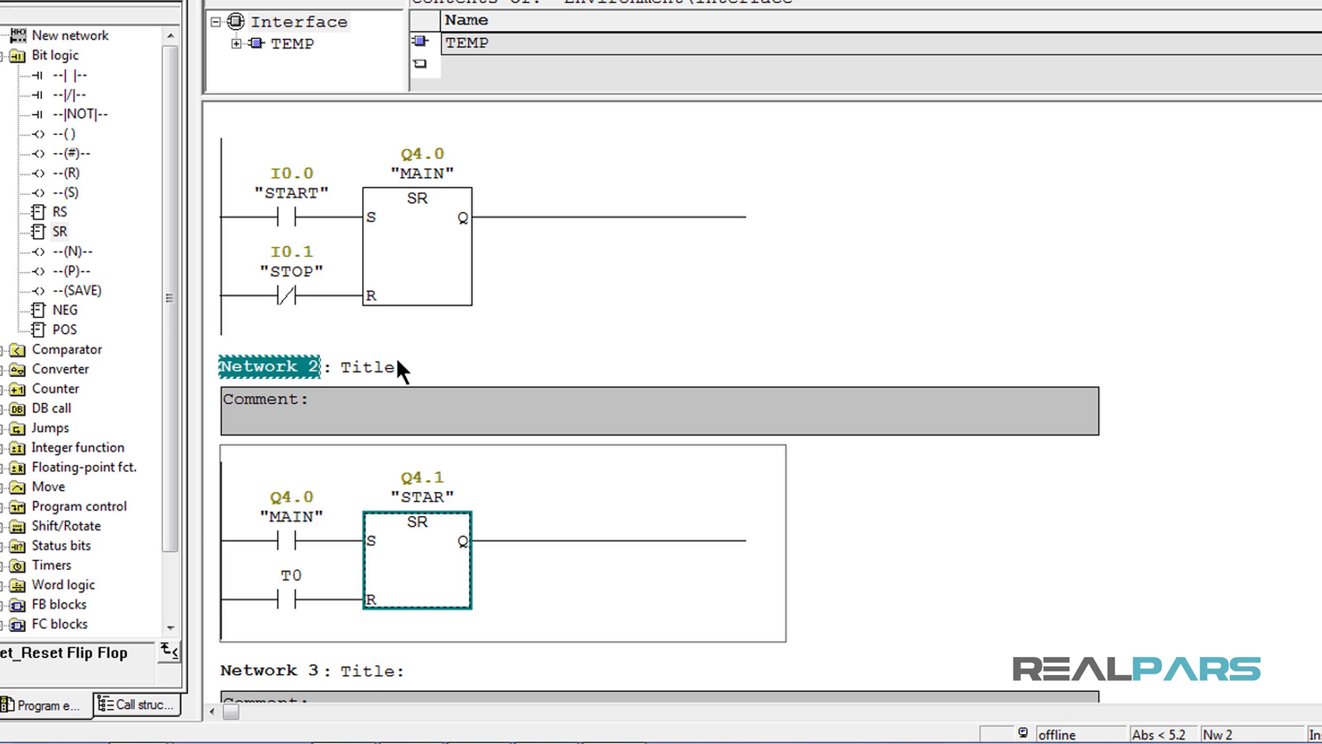
left_click(408, 297)
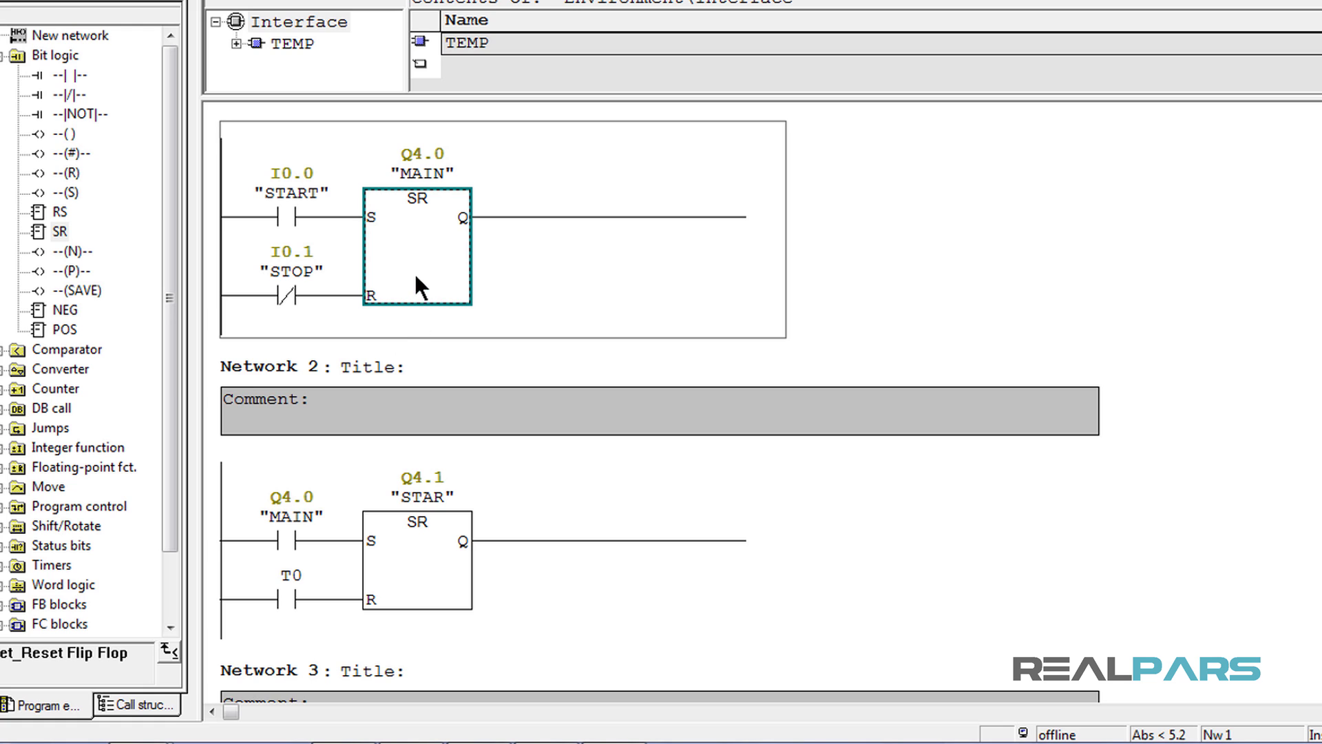
left_click(406, 562)
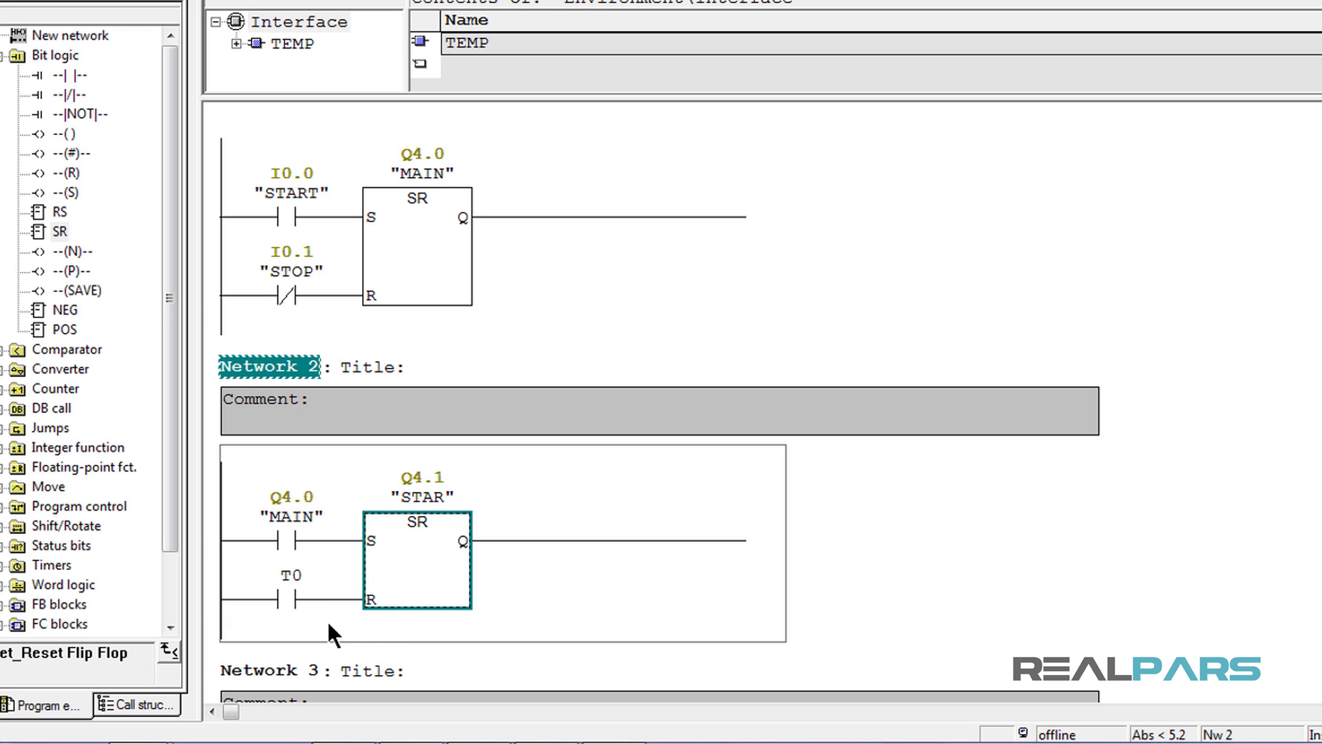
left_click(296, 594)
left_click(422, 569)
left_click(837, 585)
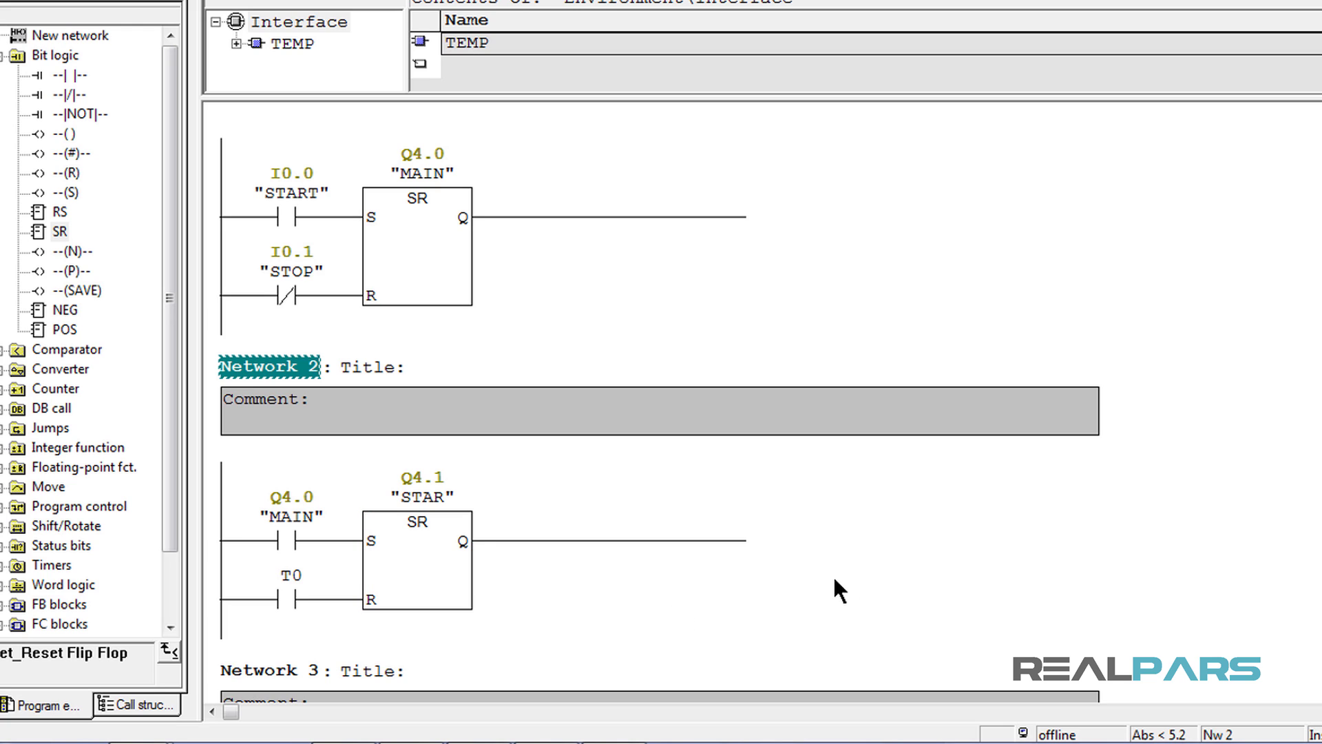
left_click(441, 589)
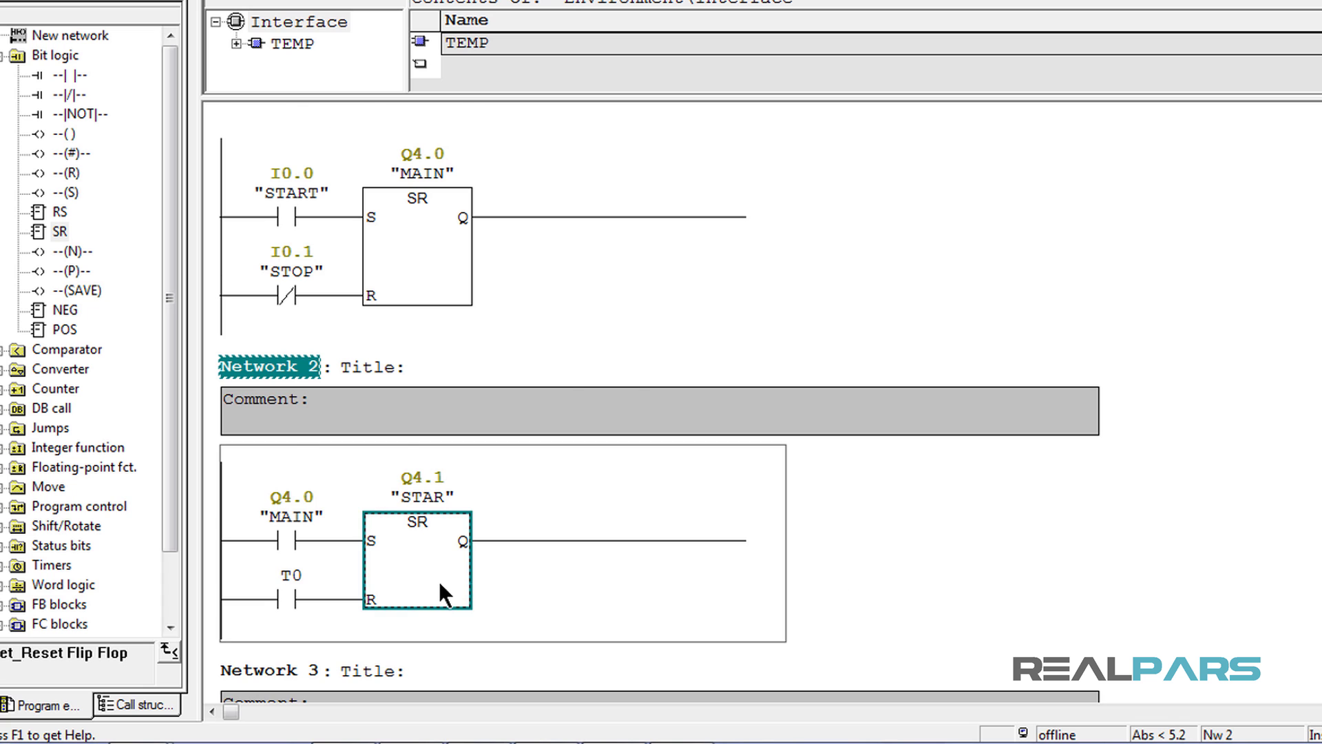
scroll(441, 589, "down", 5)
Insert Network 4 after Network 3 with an SR flip-flop addressed to "DELTA" (Q4.2)
left_click(436, 593)
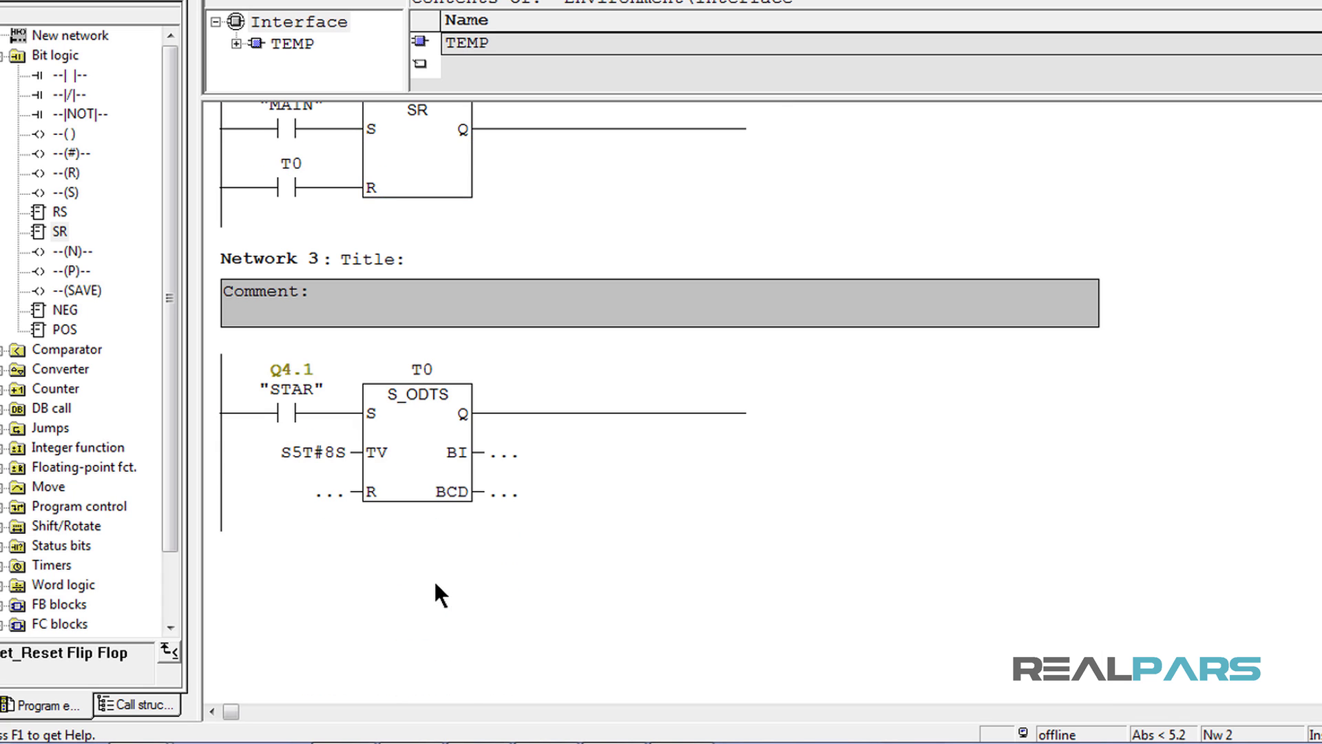
left_click(558, 465)
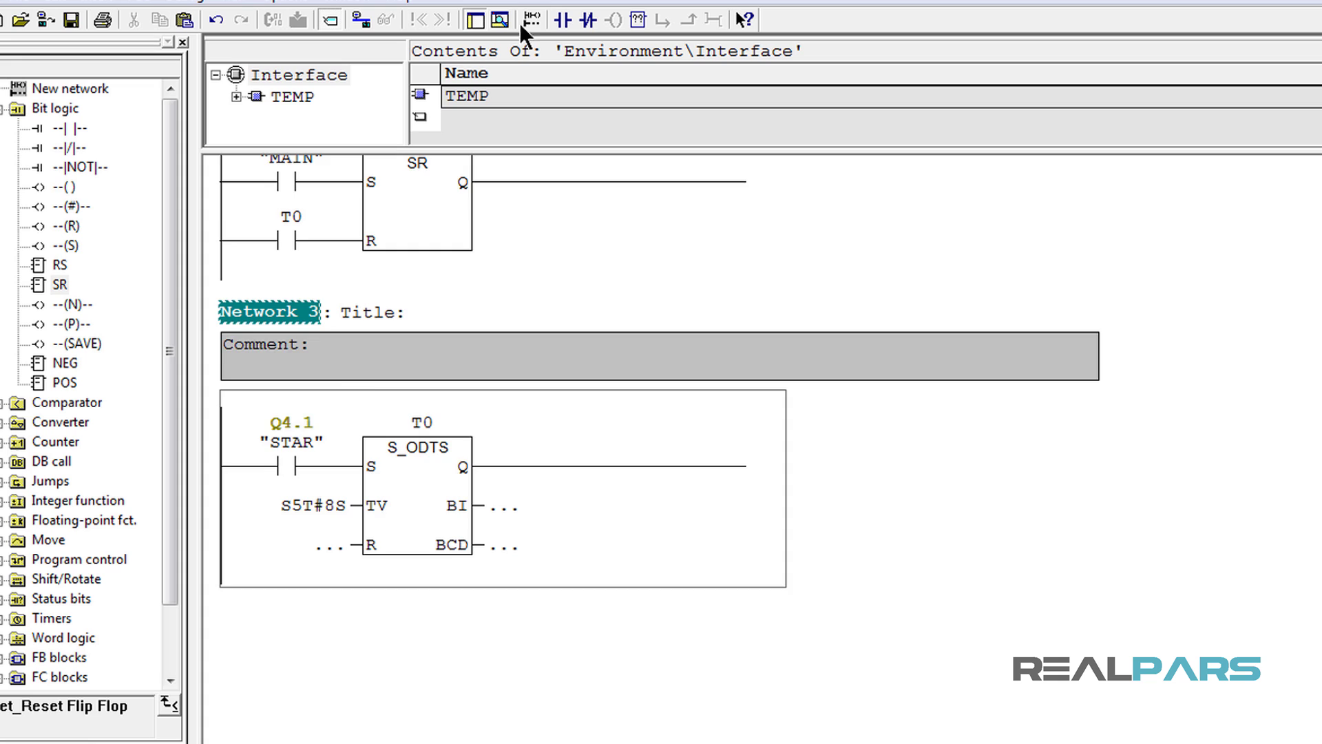
left_click(524, 21)
left_click(429, 515)
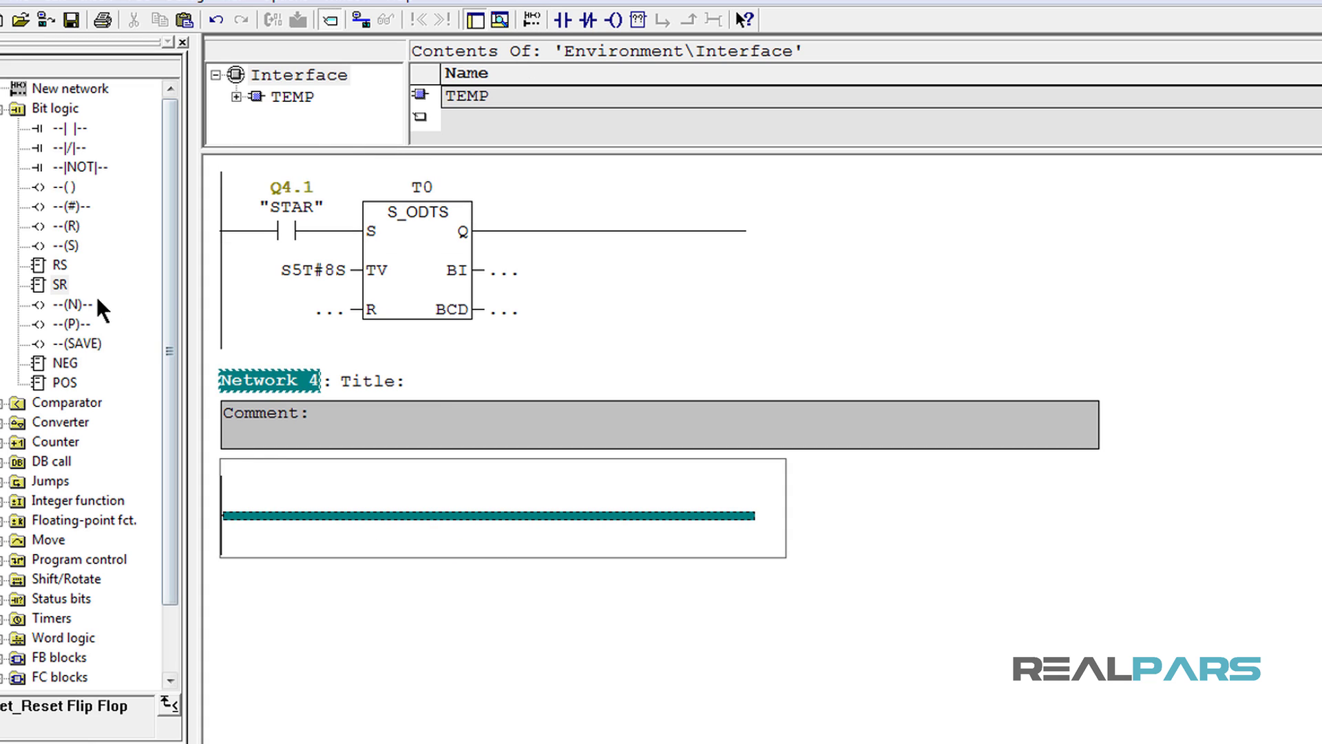
double_click(50, 279)
left_click(391, 481)
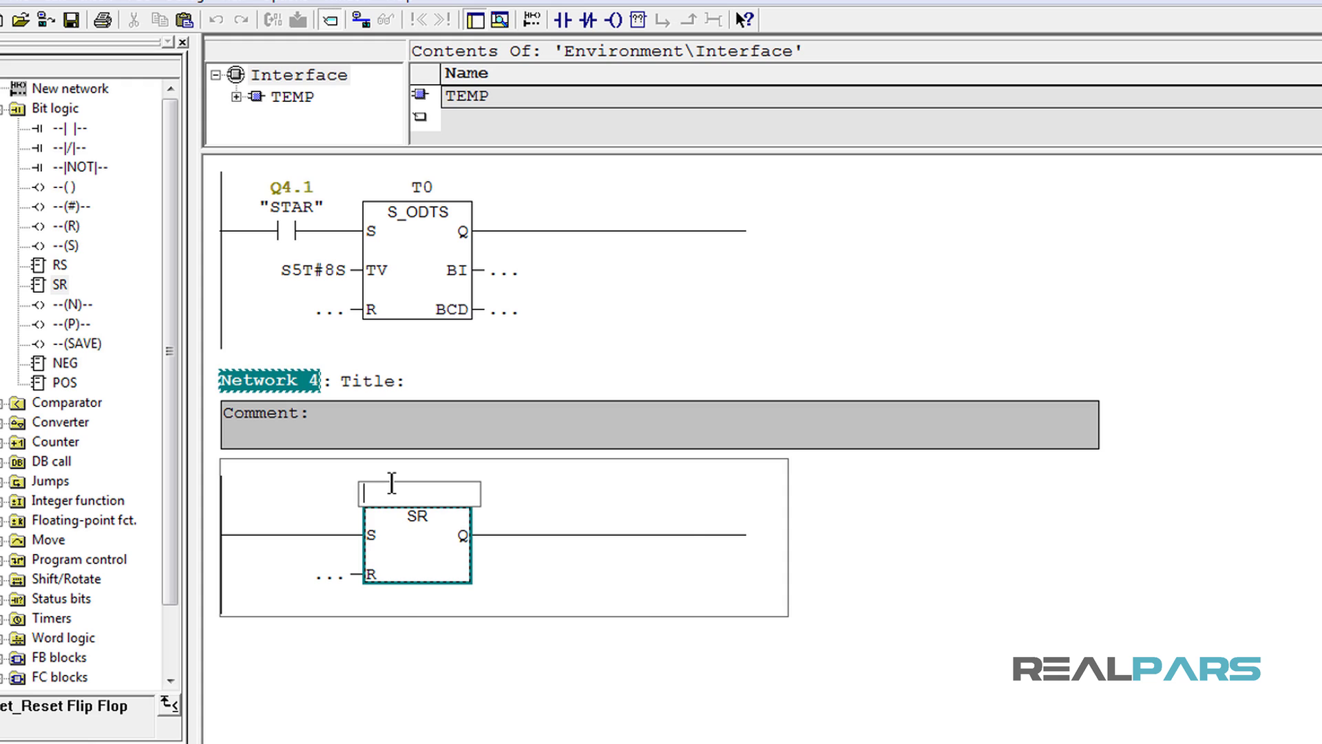
type("d")
left_click(417, 542)
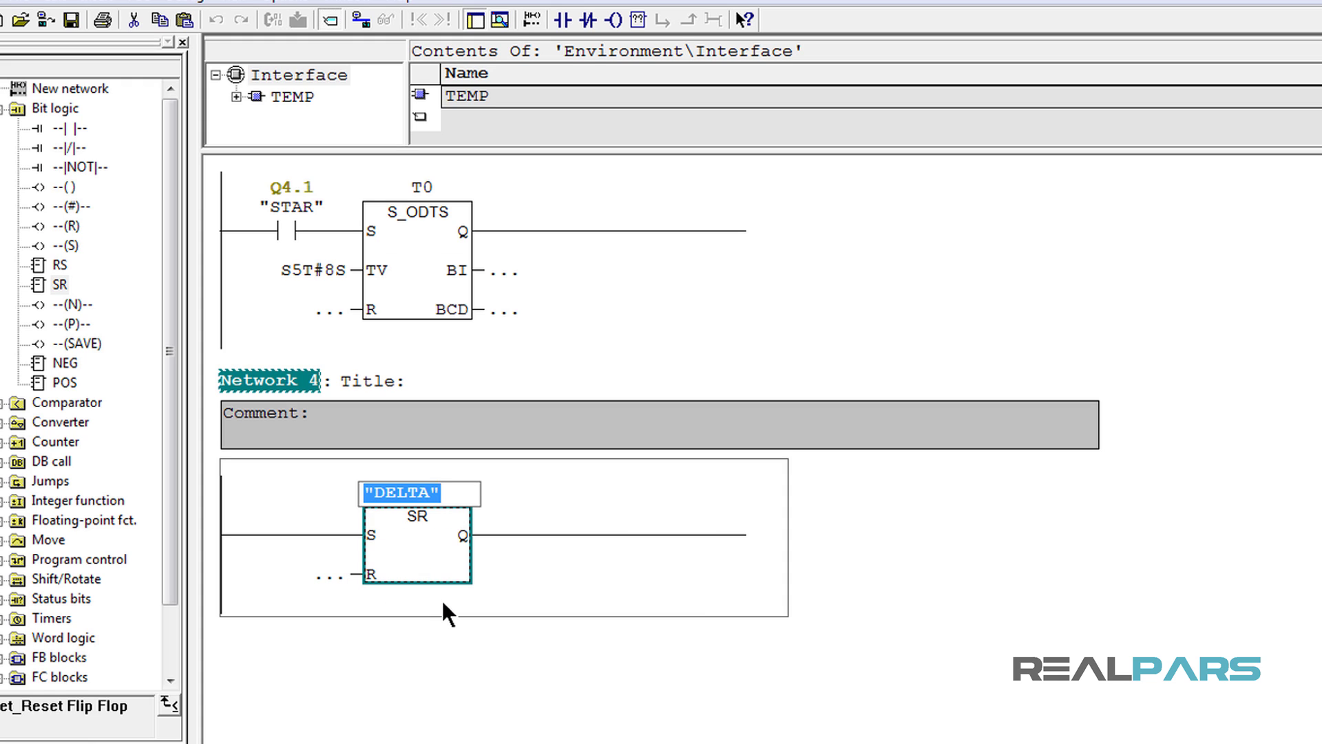
key("Return")
left_click(414, 563)
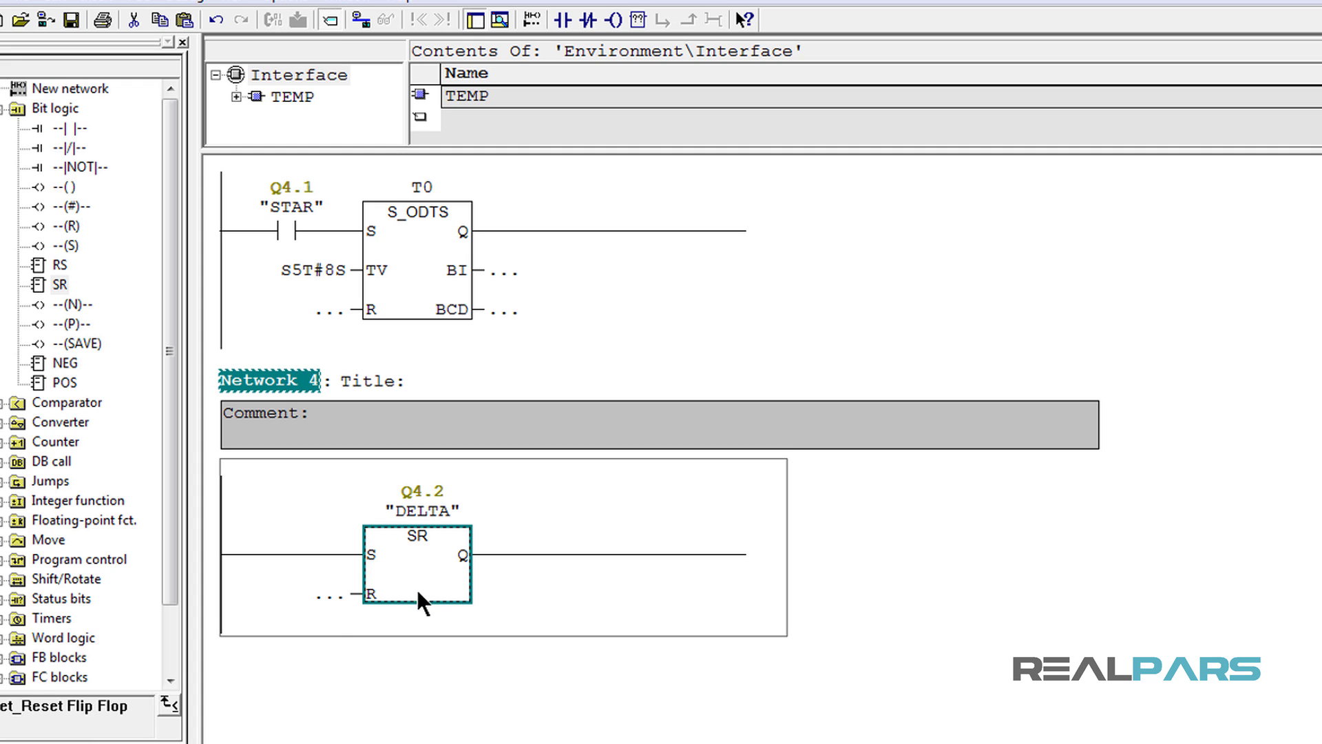
Put a normally open T0 contact on the DELTA flip-flop's set input, leaving reset empty
left_click(312, 549)
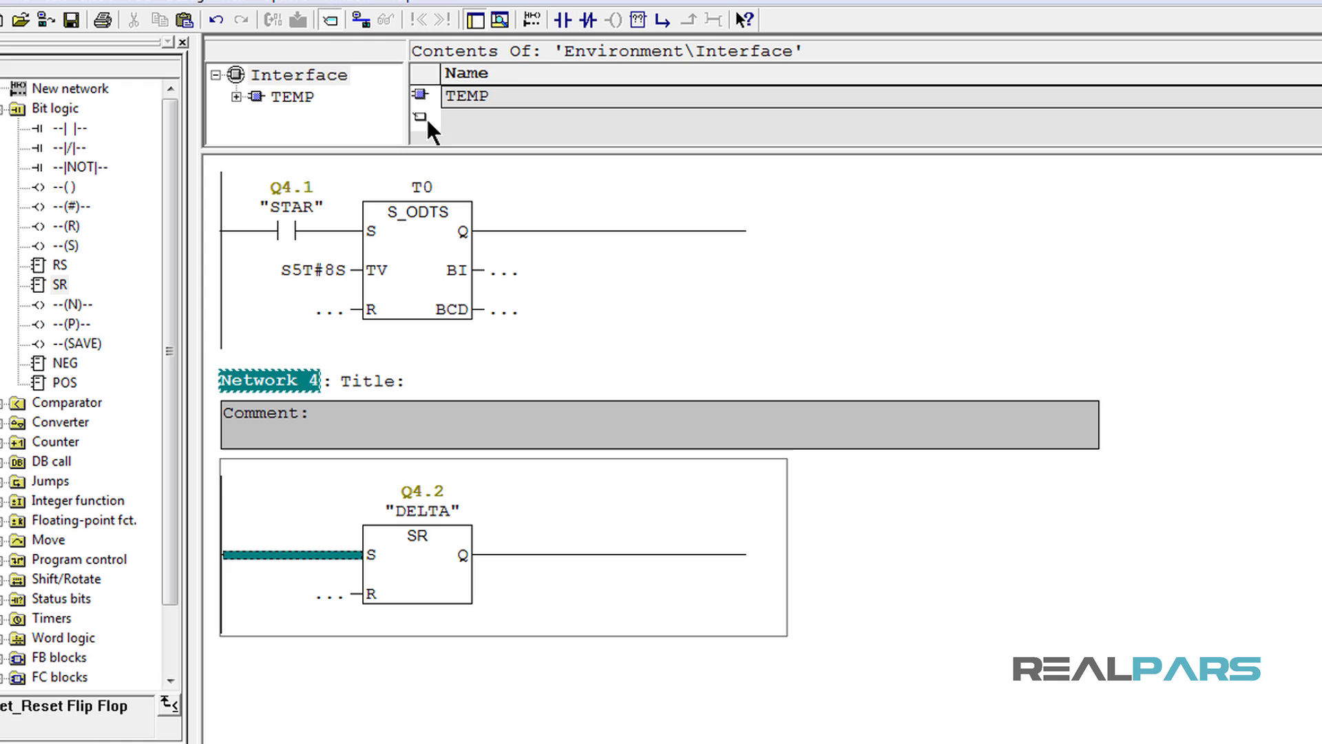
left_click(564, 21)
left_click(322, 535)
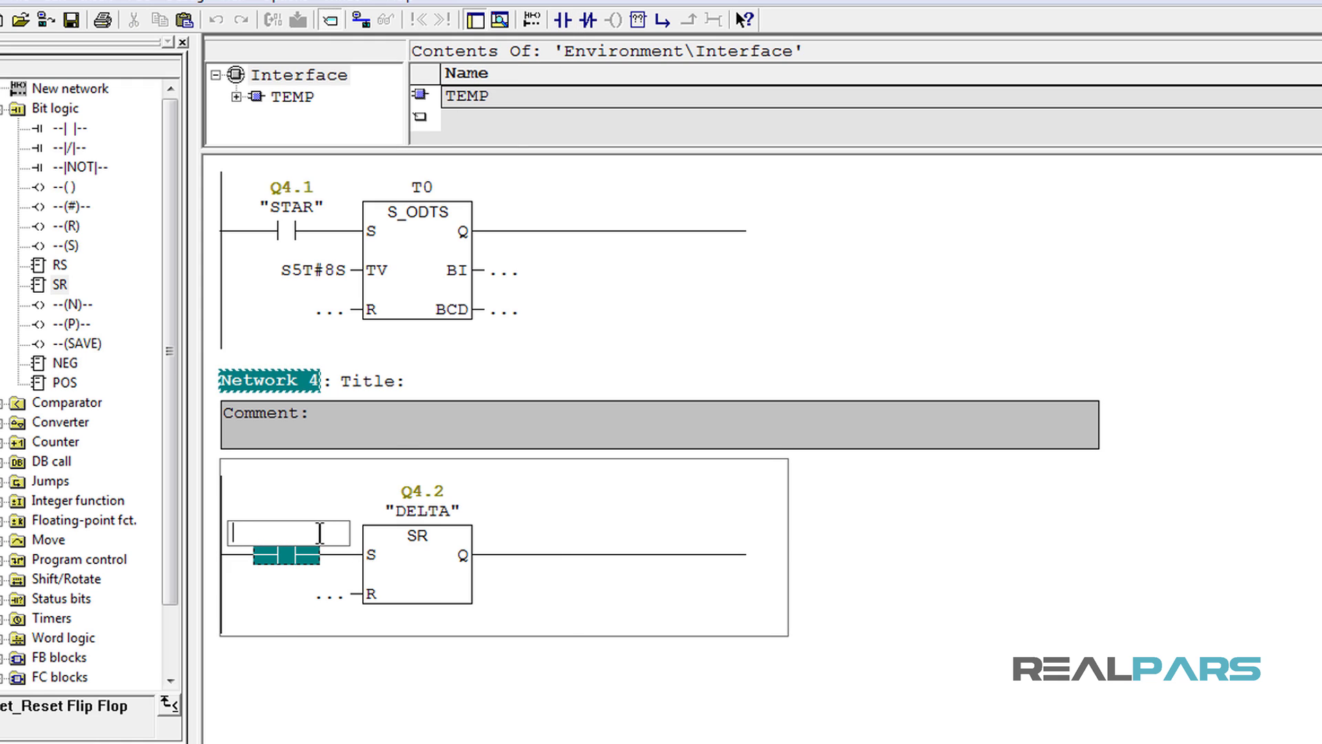
type("t0")
key("Return")
left_click(383, 613)
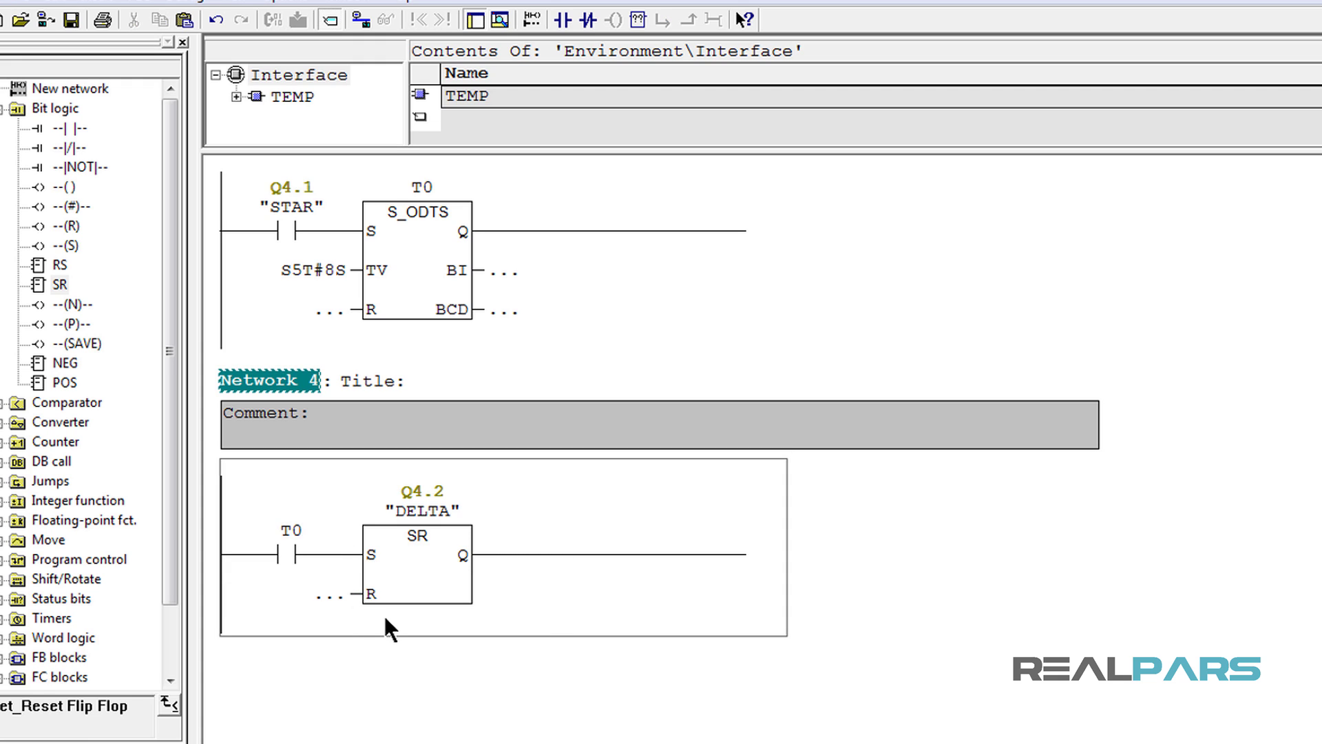
scroll(387, 614, "up", 2)
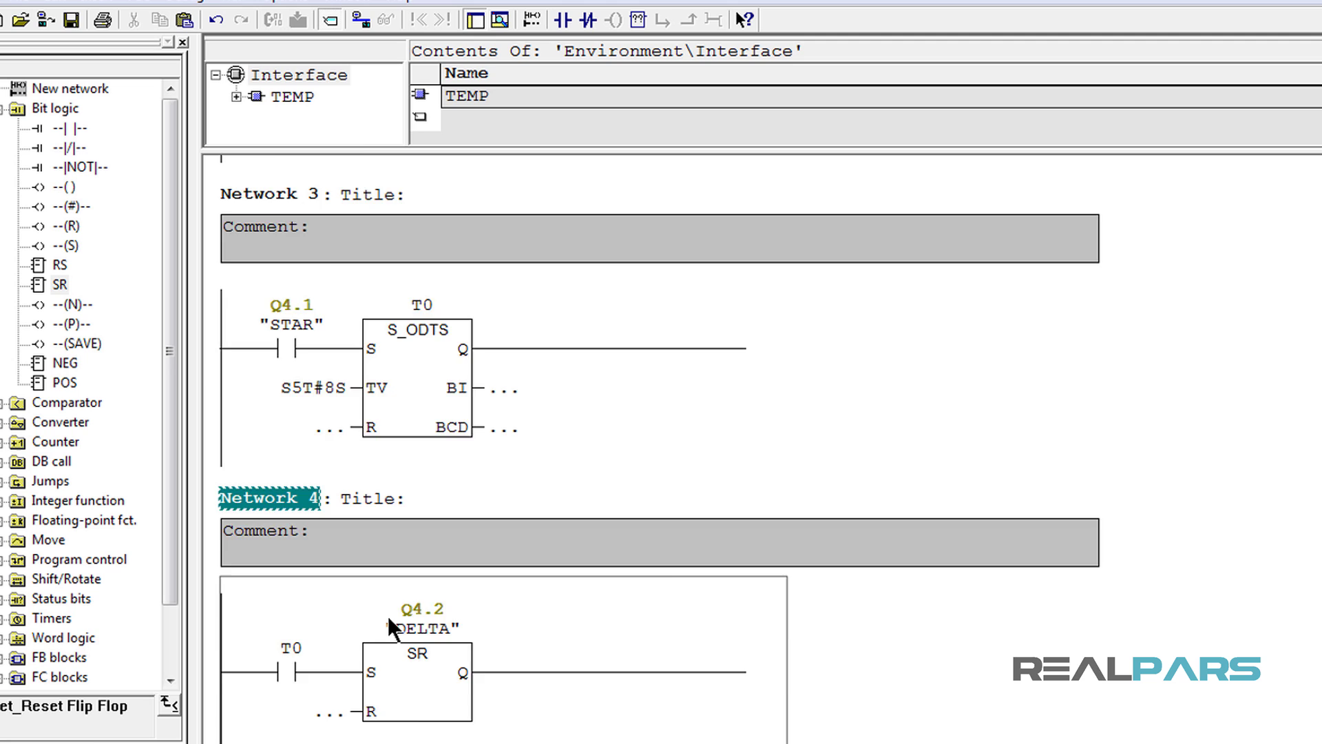
scroll(388, 615, "up", 2)
left_click(413, 541)
scroll(413, 541, "up", 1)
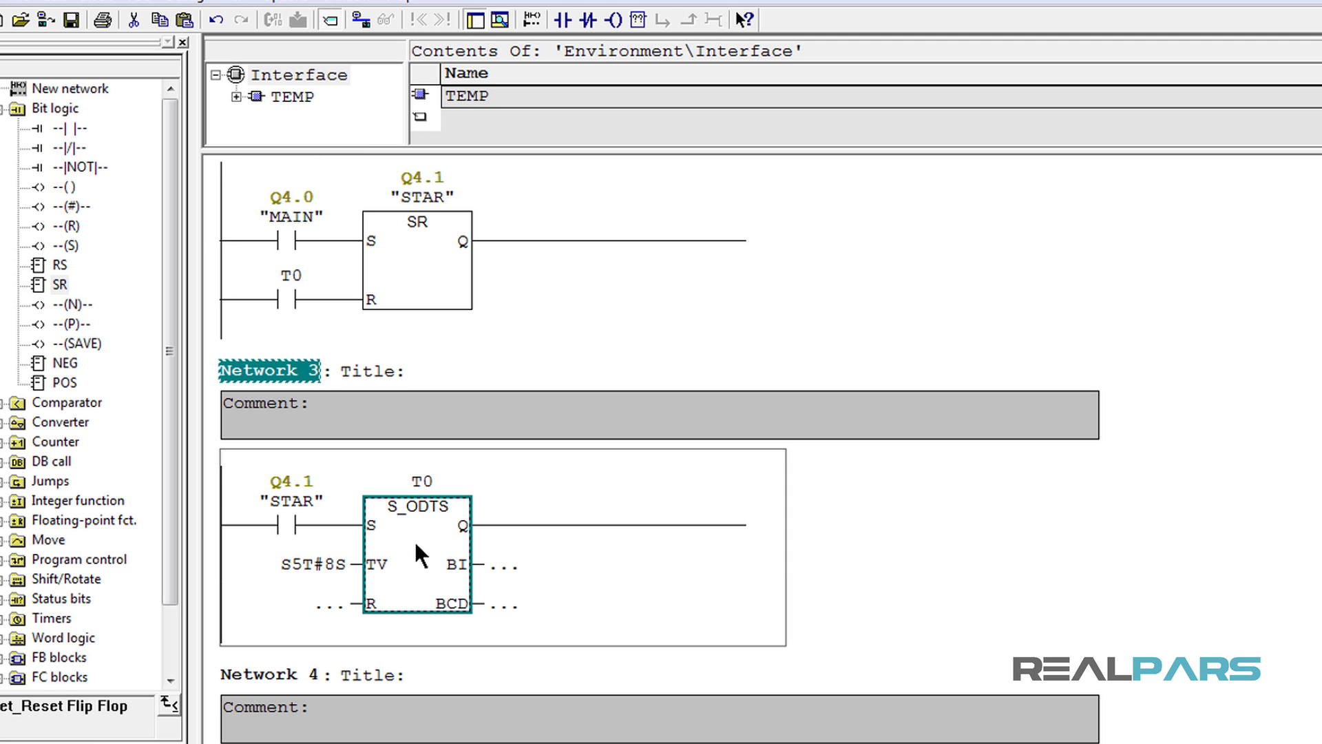
left_click(300, 301)
left_click(405, 269)
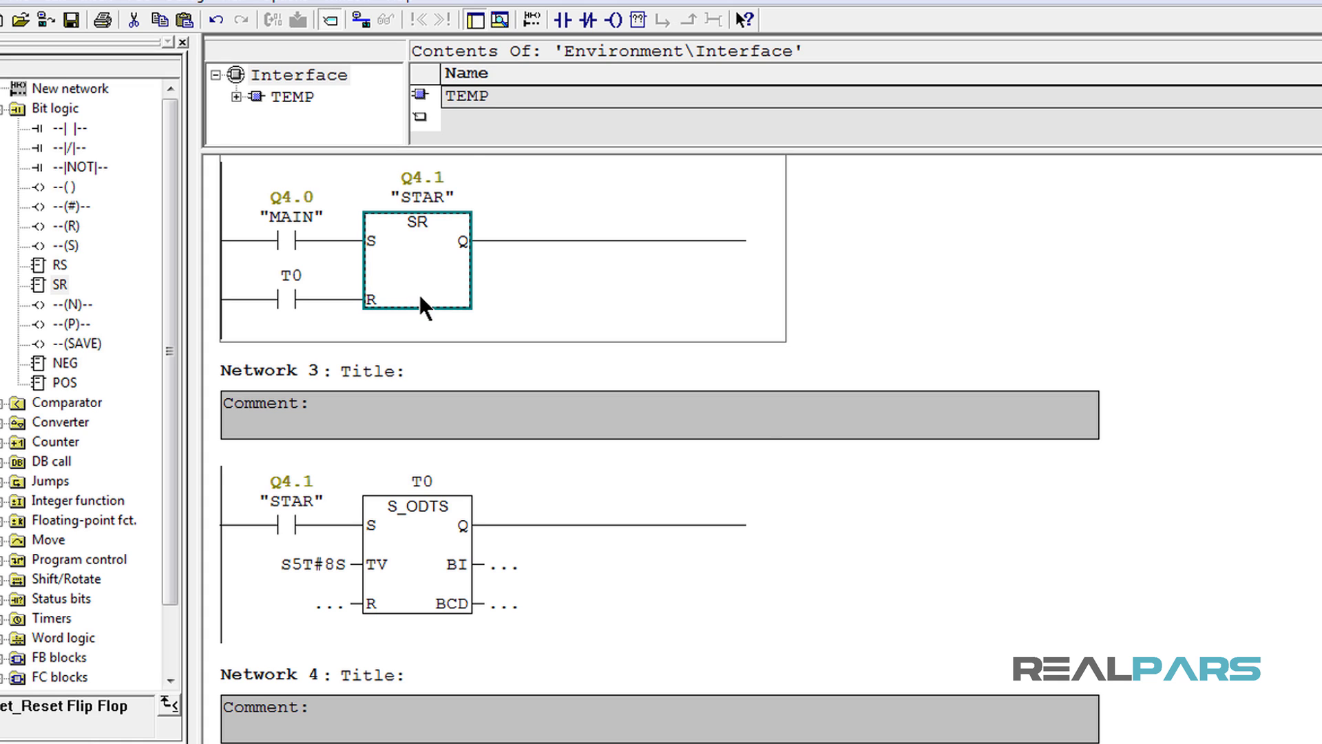
scroll(418, 293, "down", 3)
scroll(420, 294, "down", 1)
left_click(293, 438)
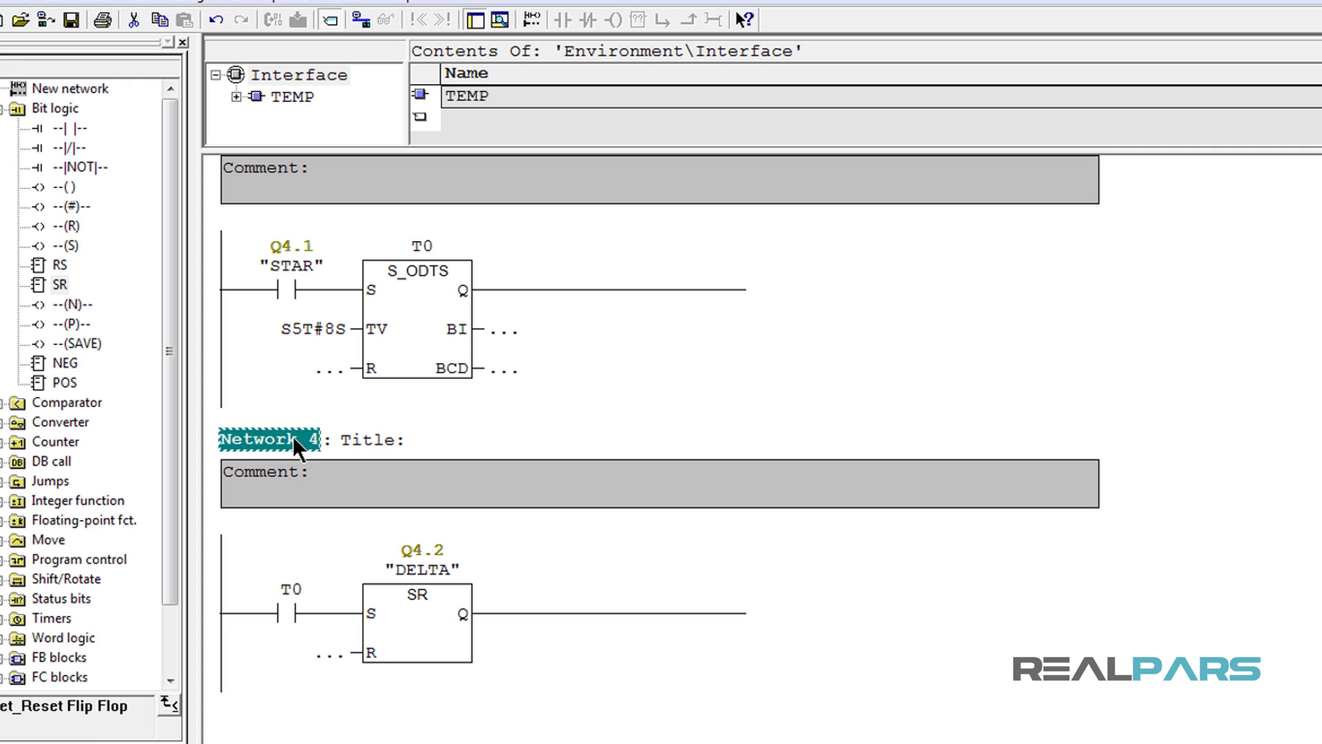
left_click(302, 611)
left_click(347, 613)
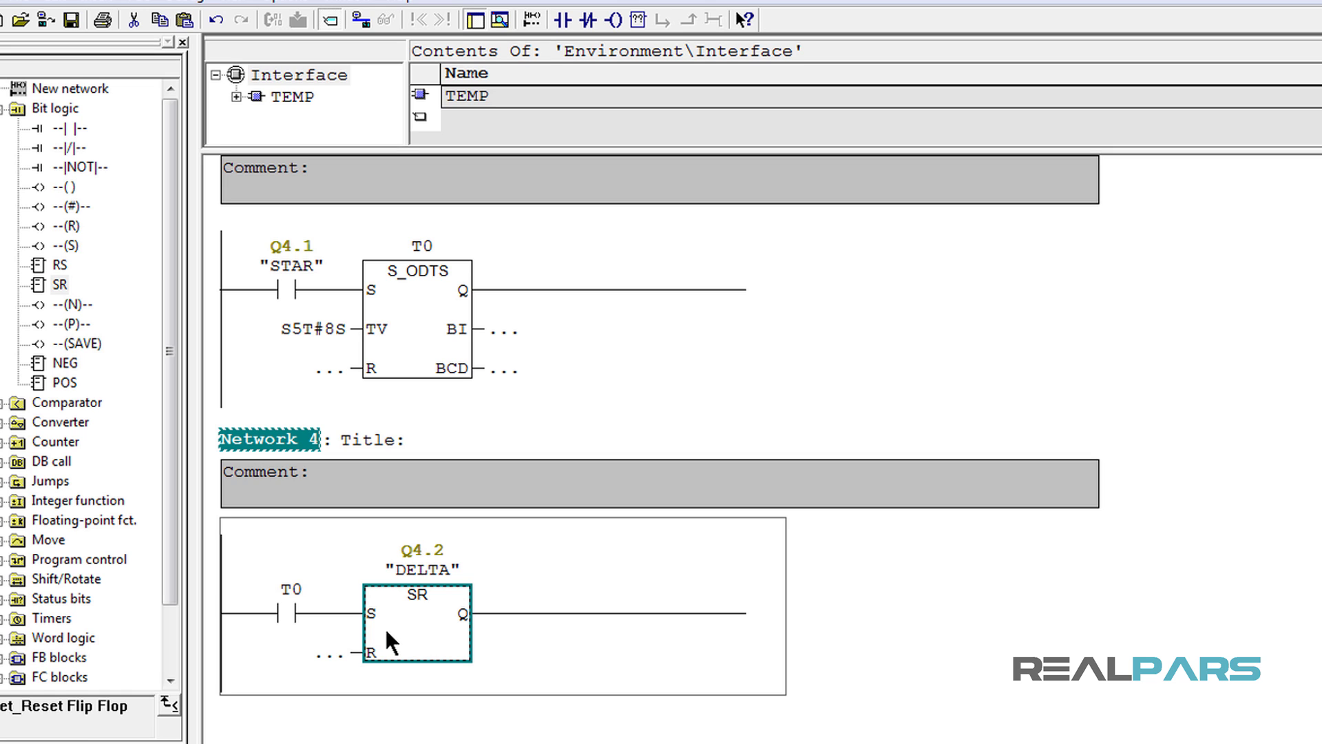
scroll(406, 618, "up", 5)
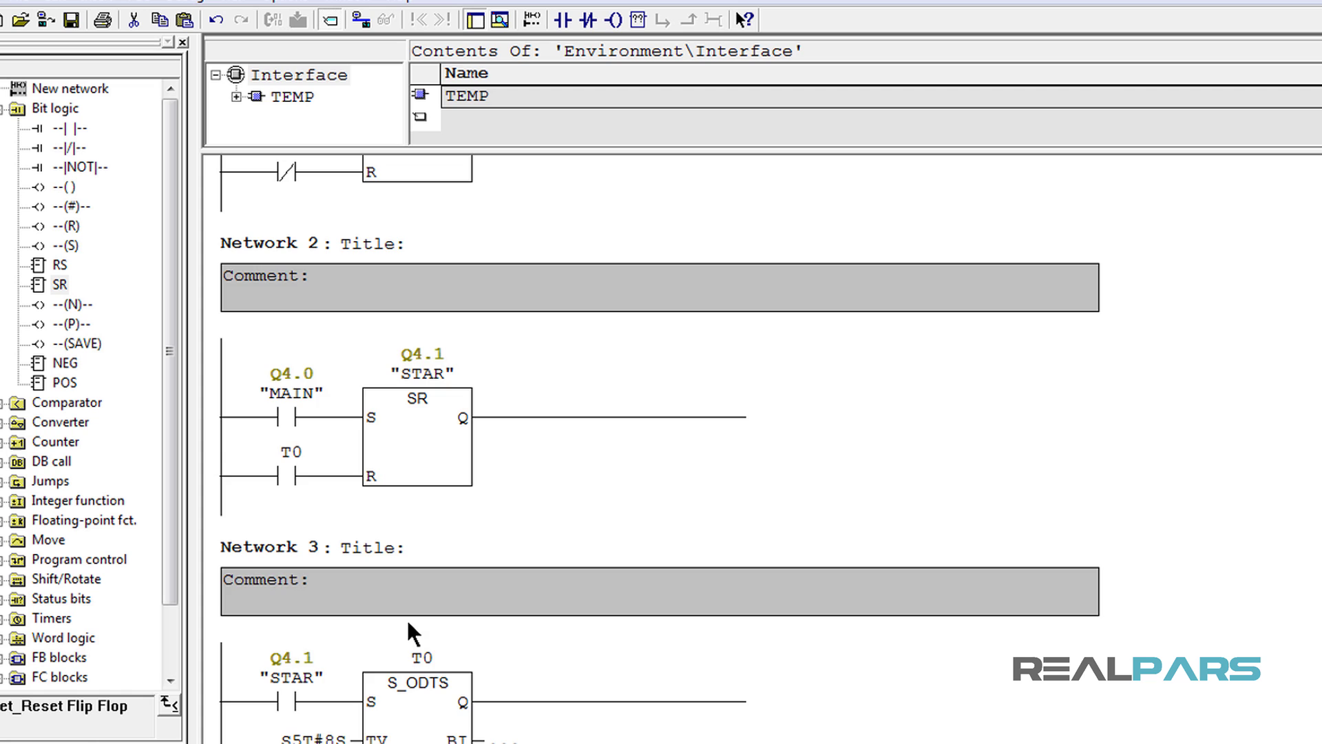
scroll(406, 617, "up", 3)
scroll(406, 618, "up", 1)
left_click(283, 331)
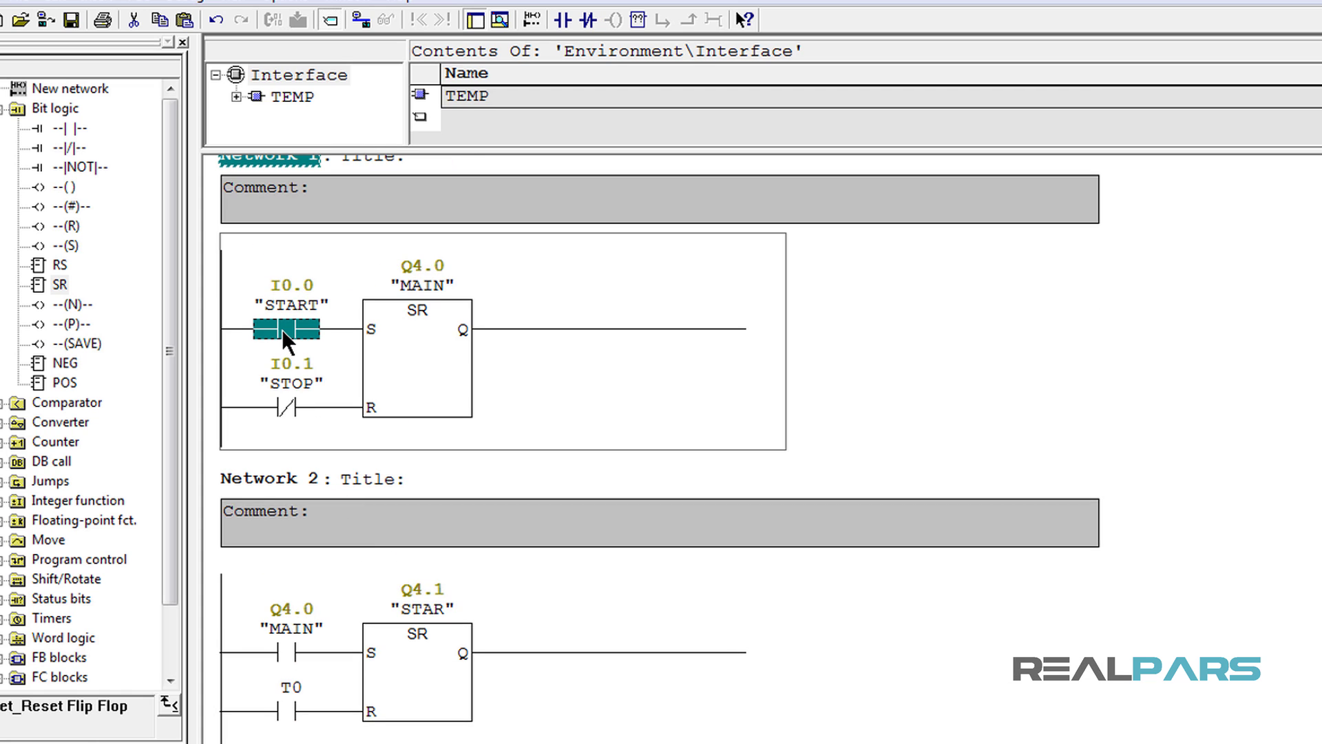
left_click(394, 372)
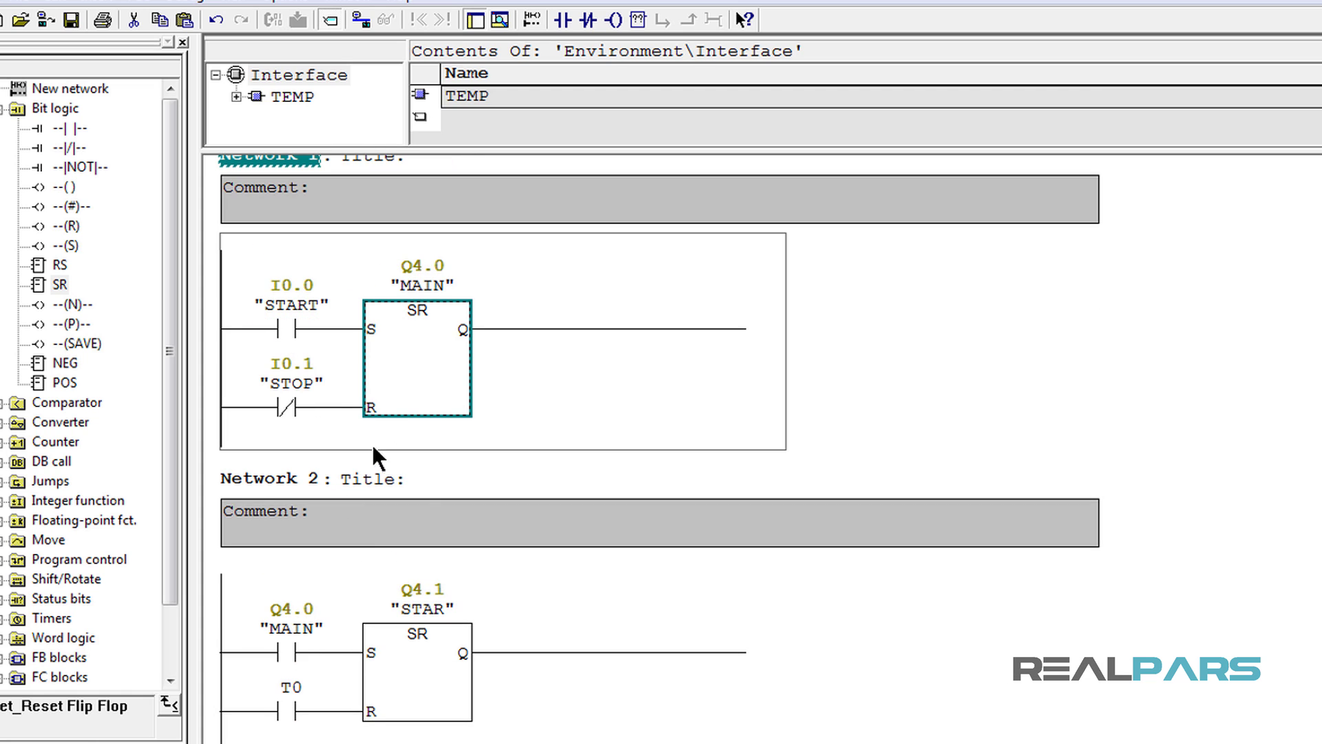
left_click(302, 649)
left_click(406, 667)
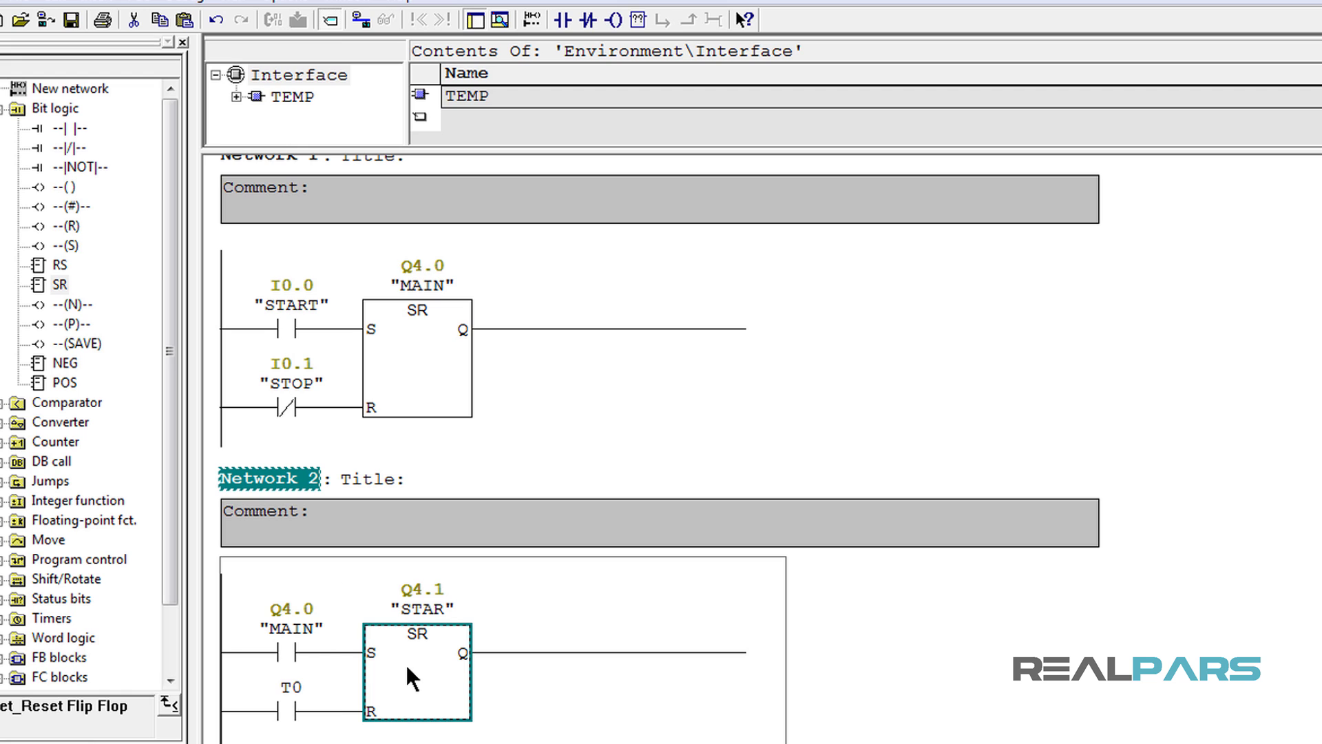
scroll(405, 662, "down", 1)
scroll(405, 662, "down", 4)
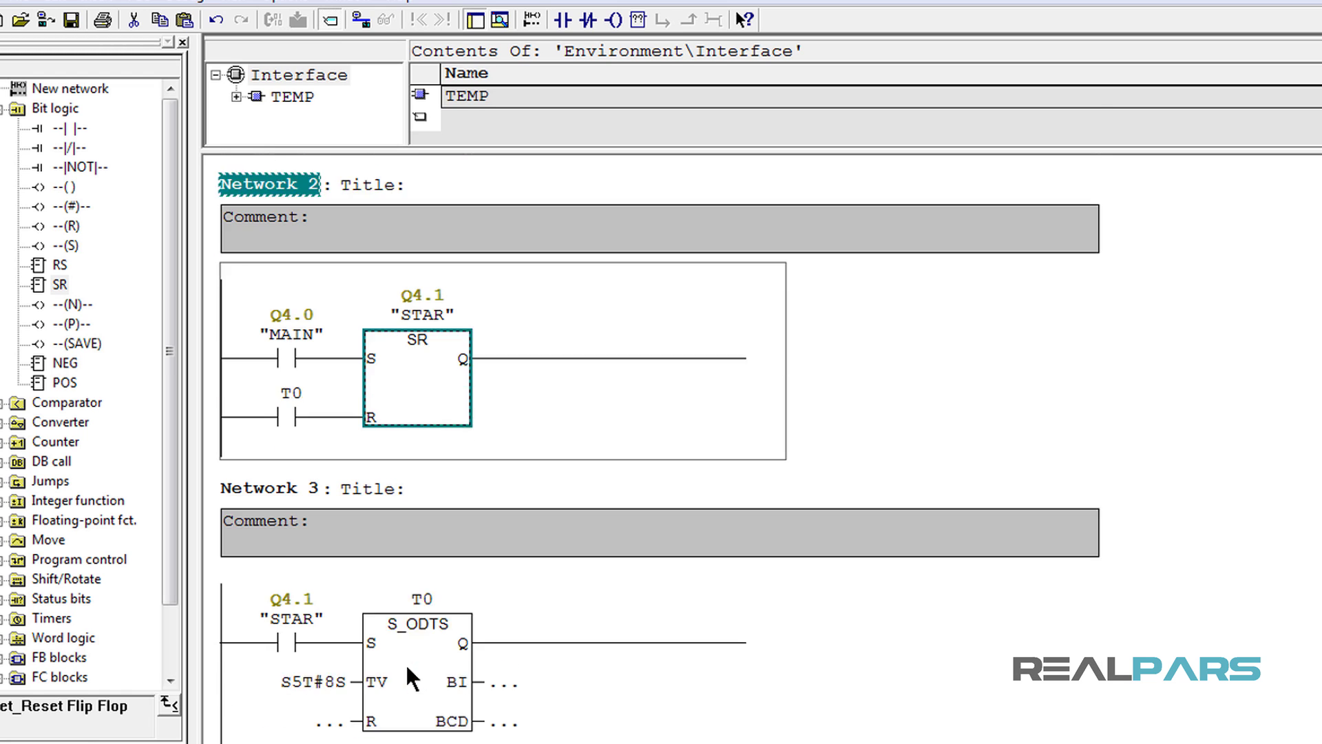
scroll(405, 662, "down", 1)
left_click(405, 615)
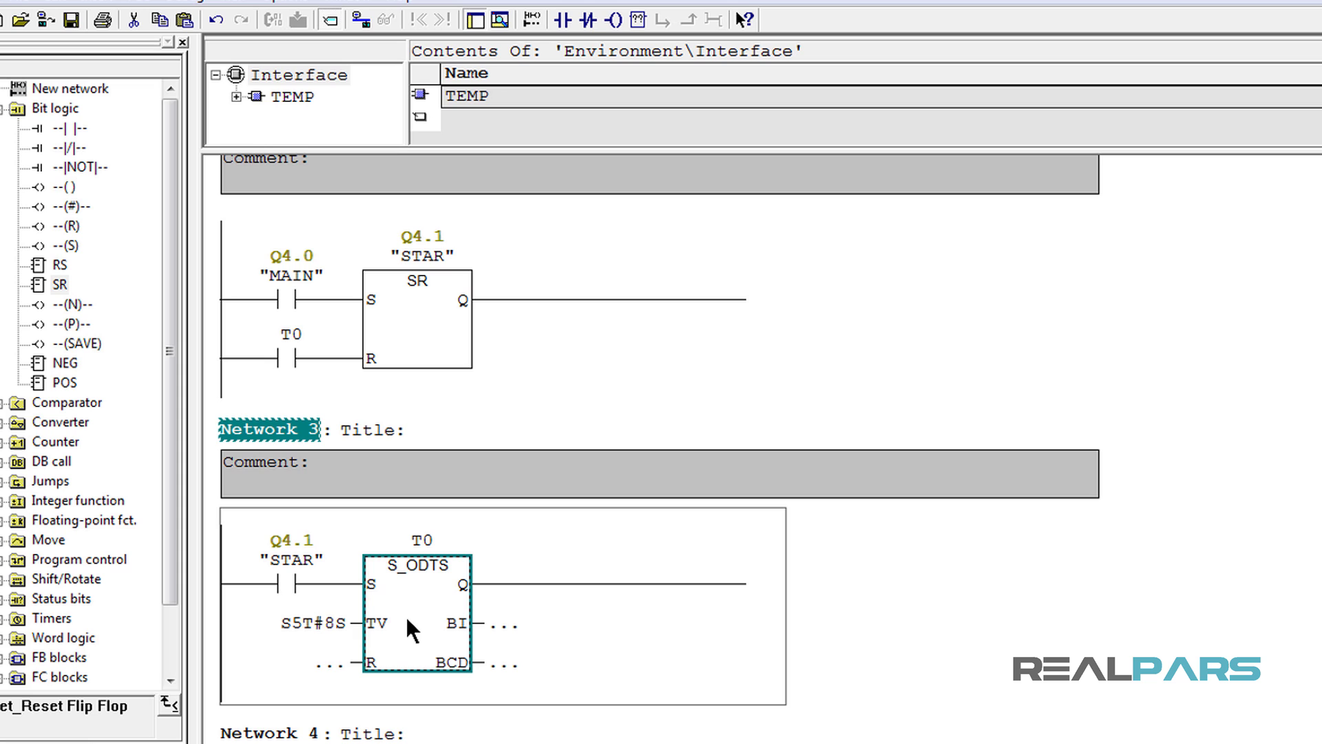
left_click(284, 356)
left_click(328, 360)
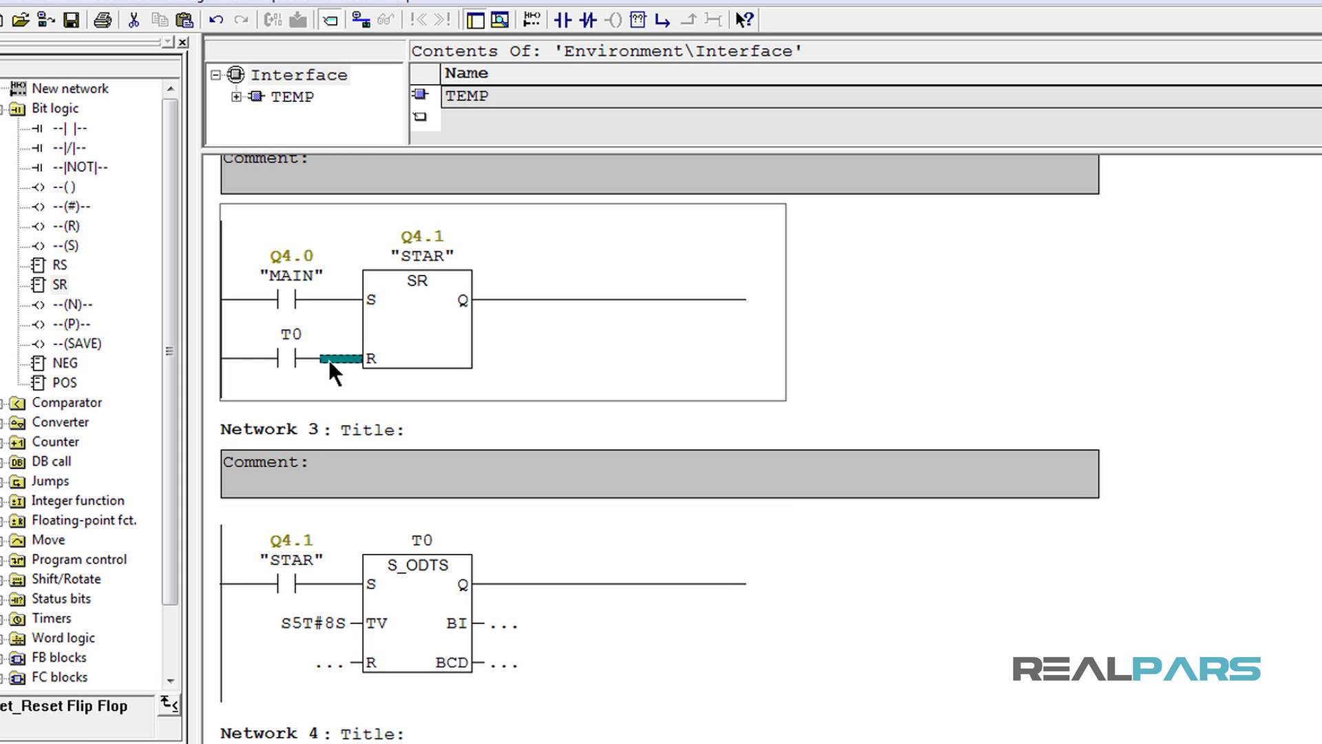
left_click(403, 340)
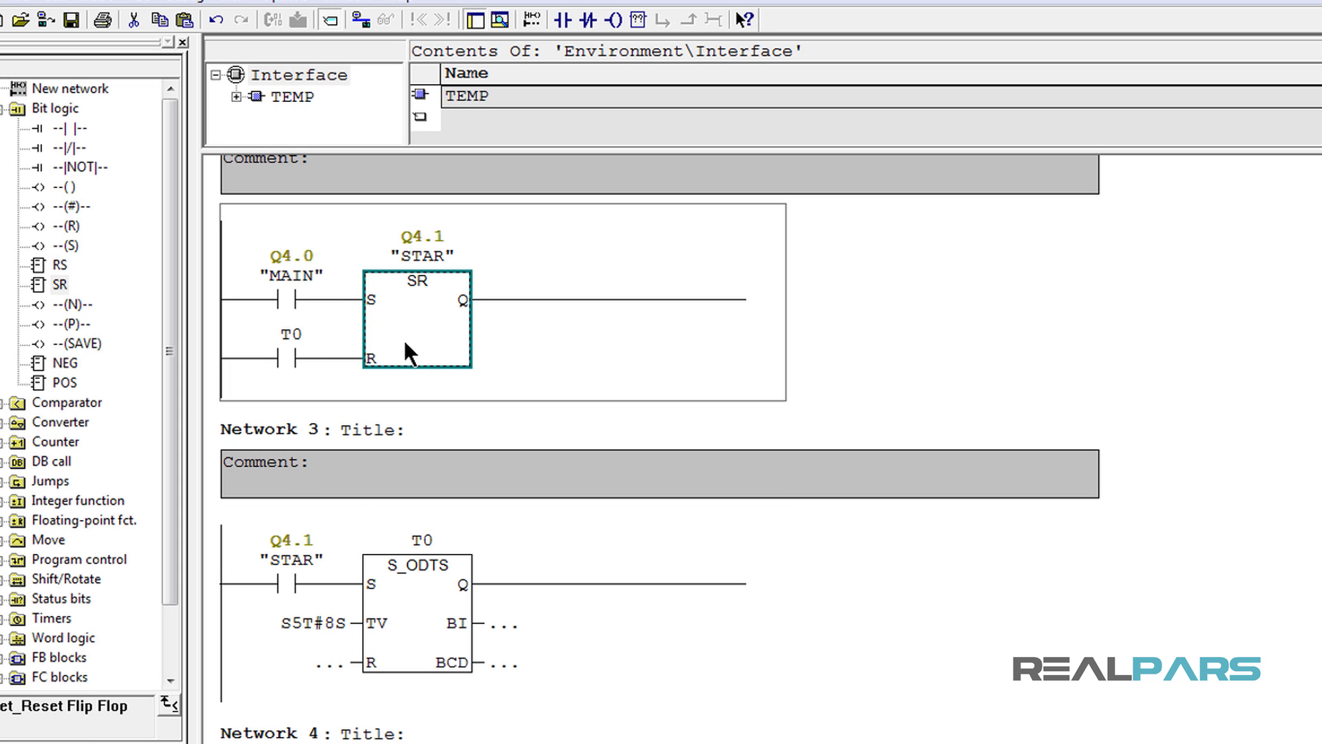
scroll(403, 337, "down", 1)
scroll(403, 338, "down", 5)
scroll(403, 339, "down", 1)
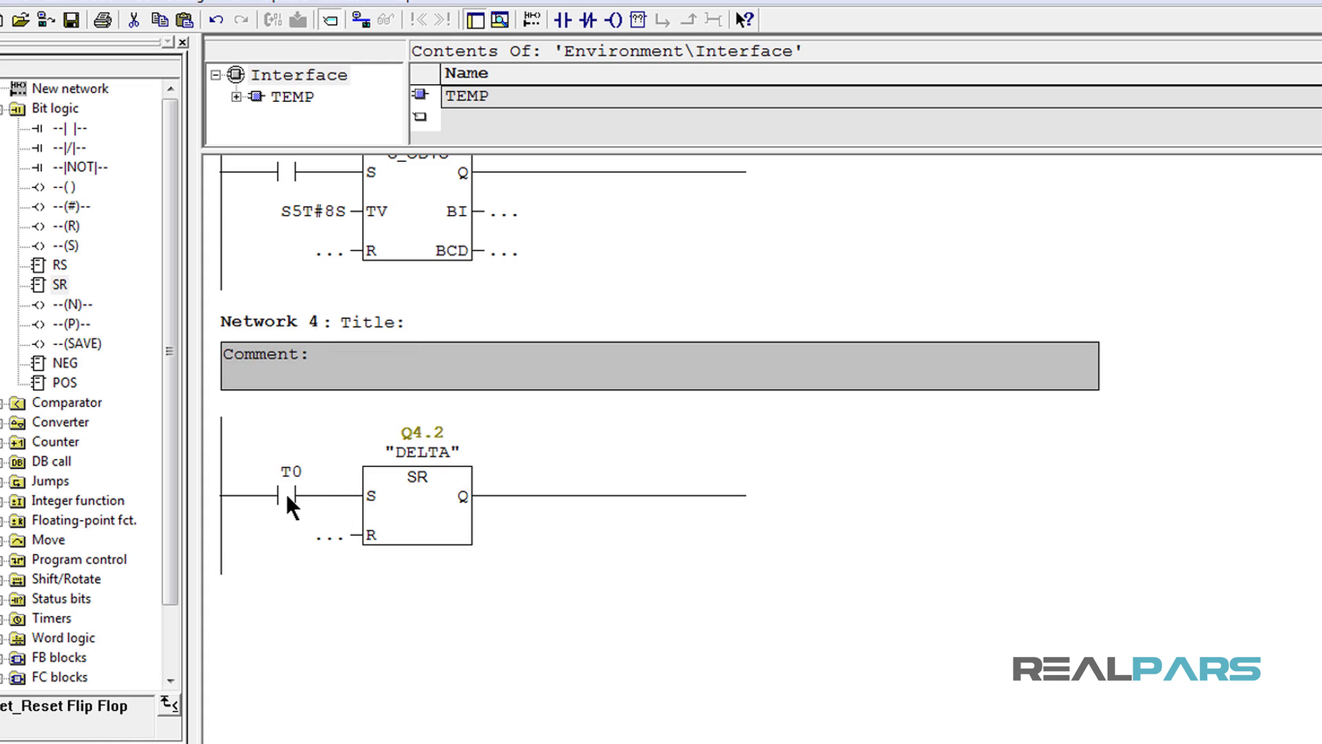
left_click(285, 490)
left_click(327, 498)
left_click(398, 498)
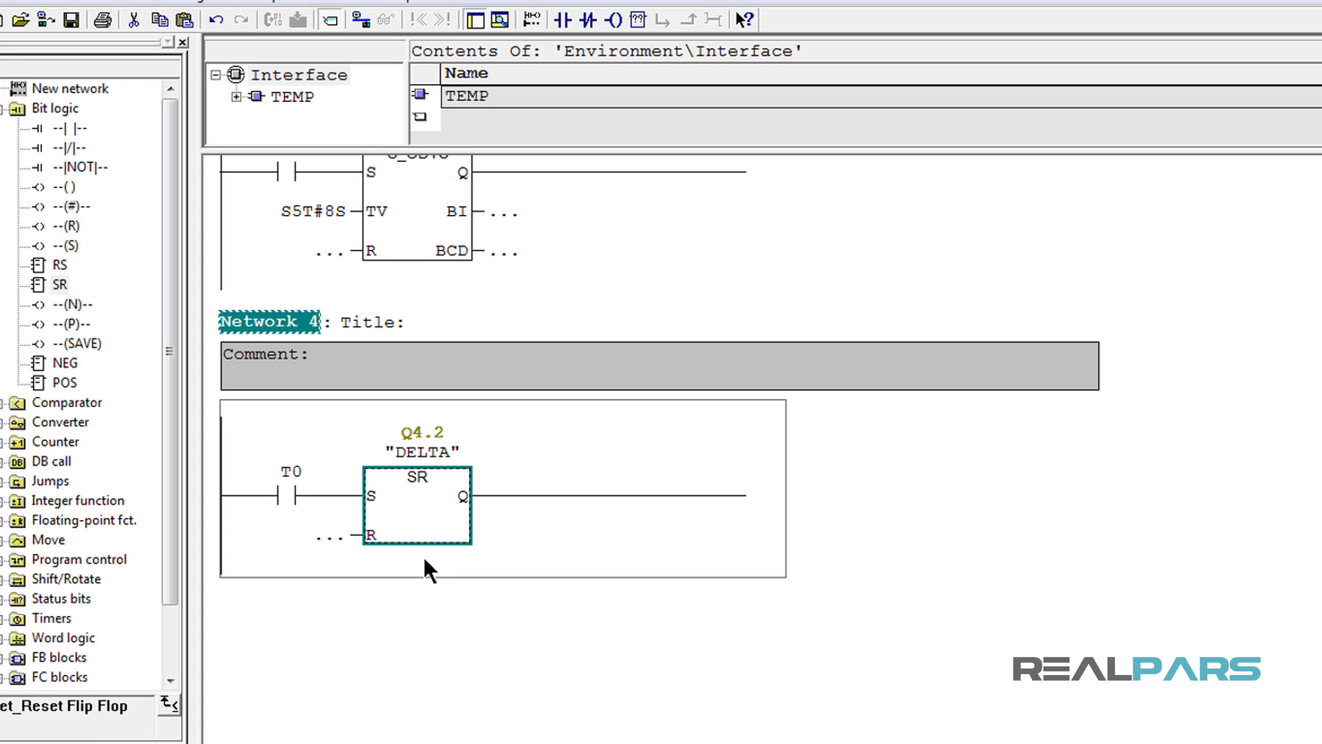
left_click(425, 596)
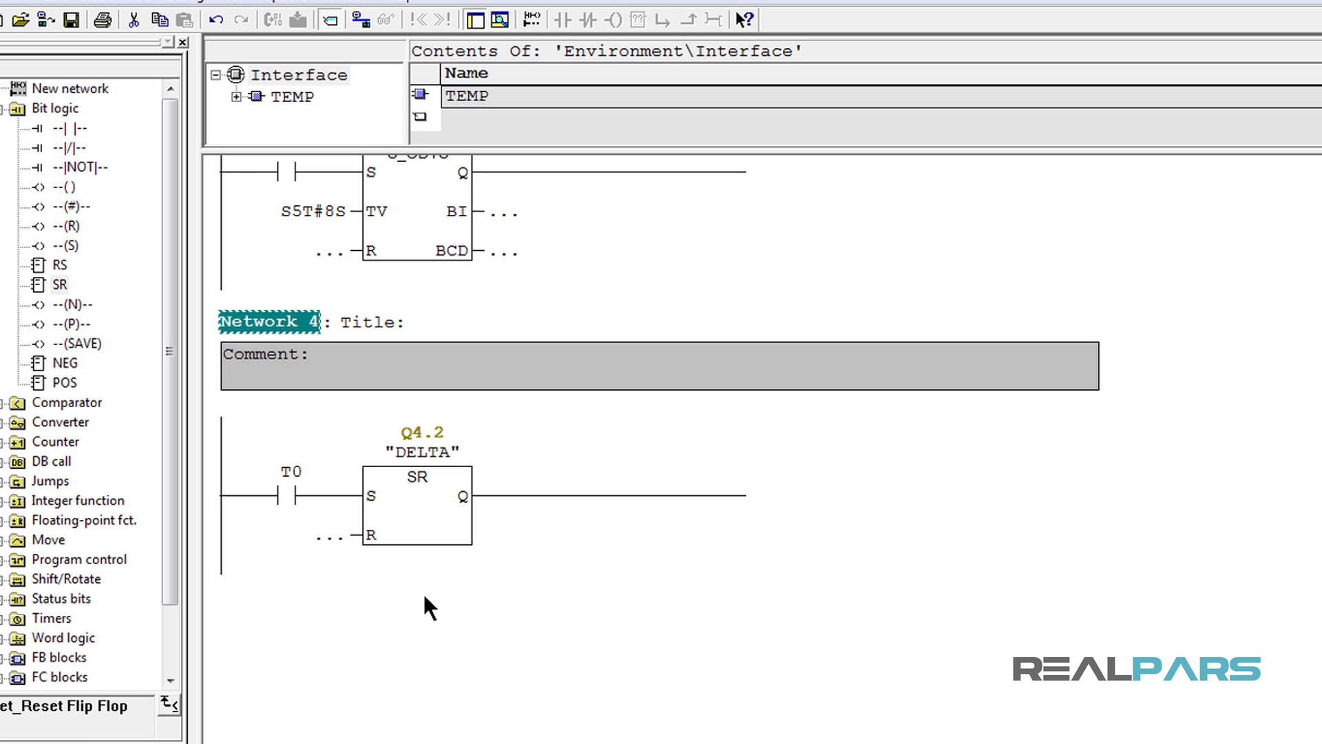
scroll(425, 596, "up", 2)
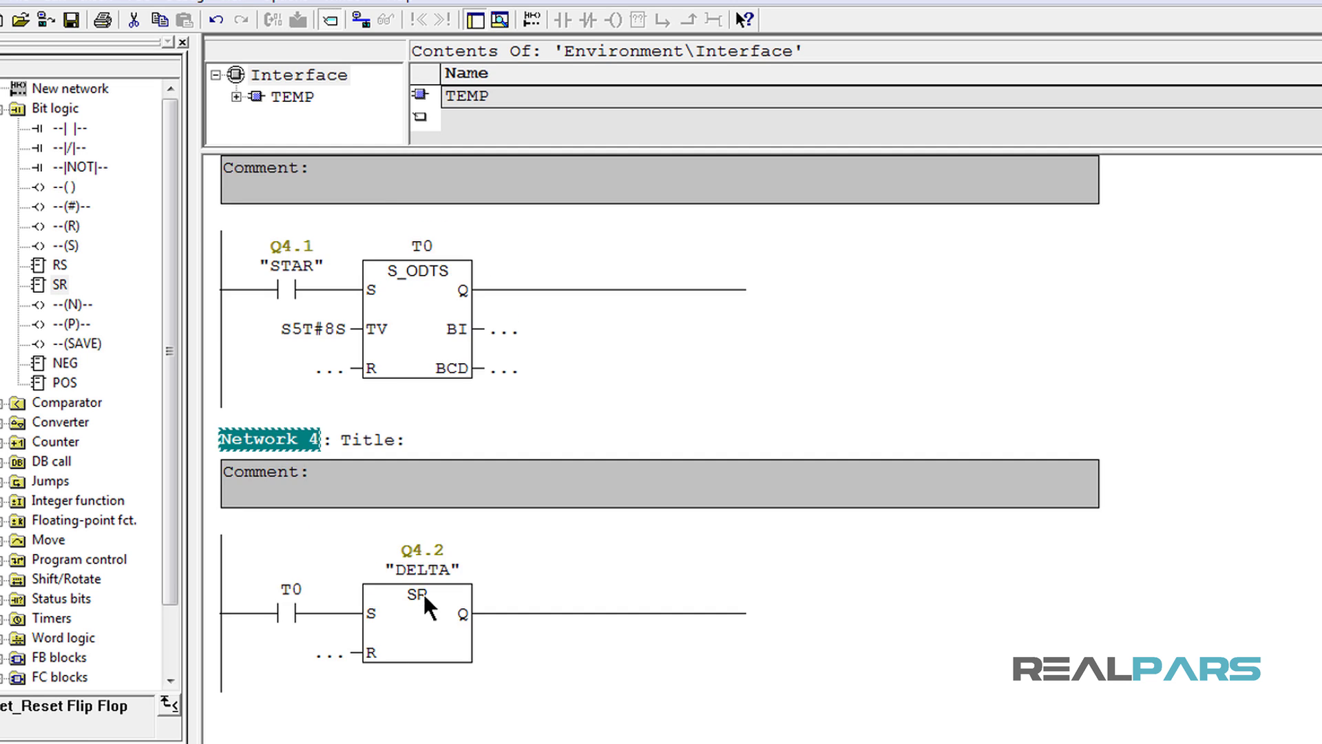
scroll(424, 596, "up", 3)
scroll(423, 596, "up", 4)
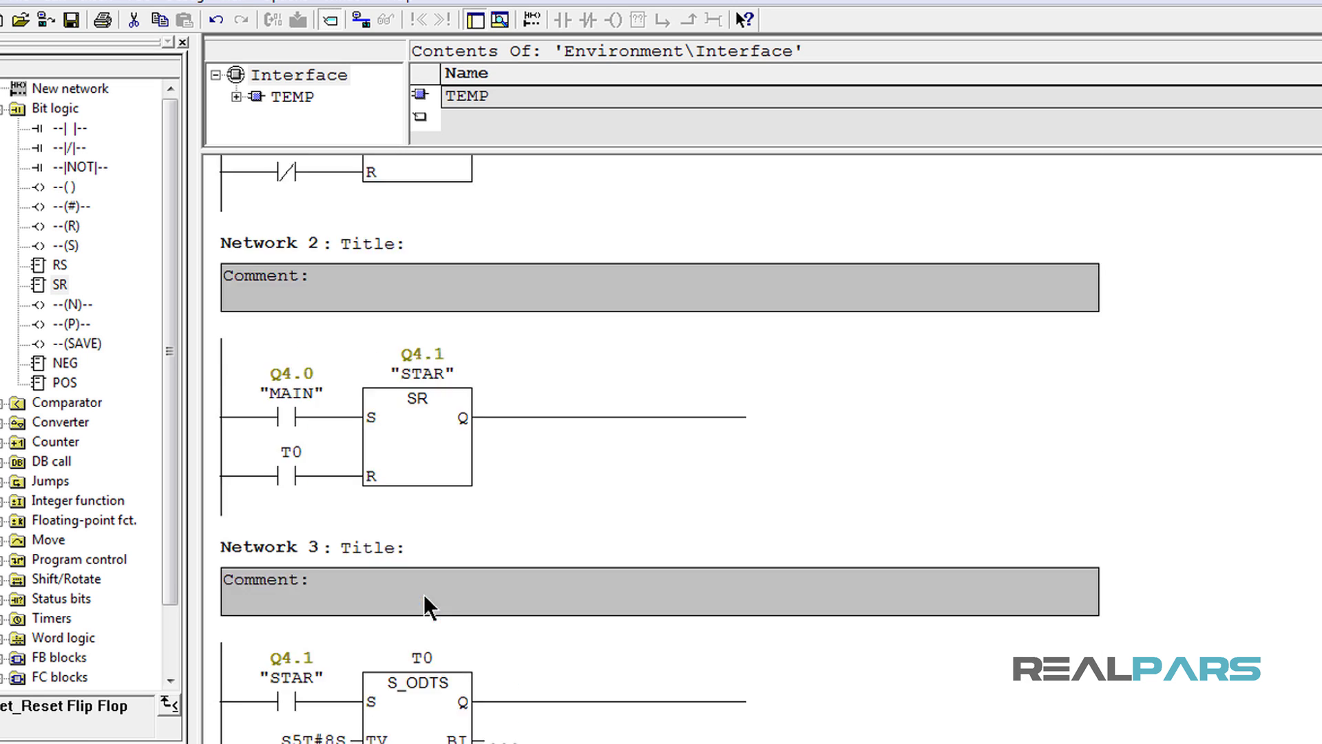
Add a normally closed DELTA contact before STAR's set input in Network 2
left_click(333, 418)
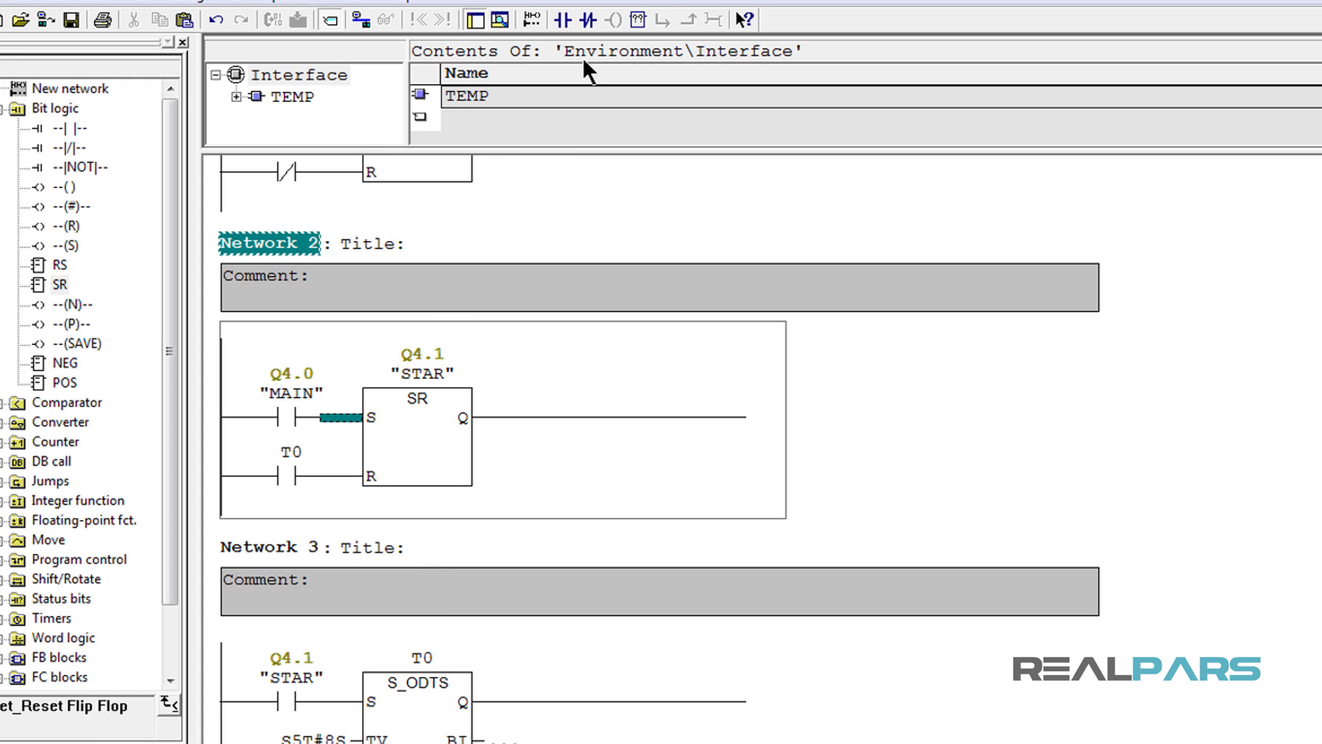
left_click(590, 20)
left_click(421, 395)
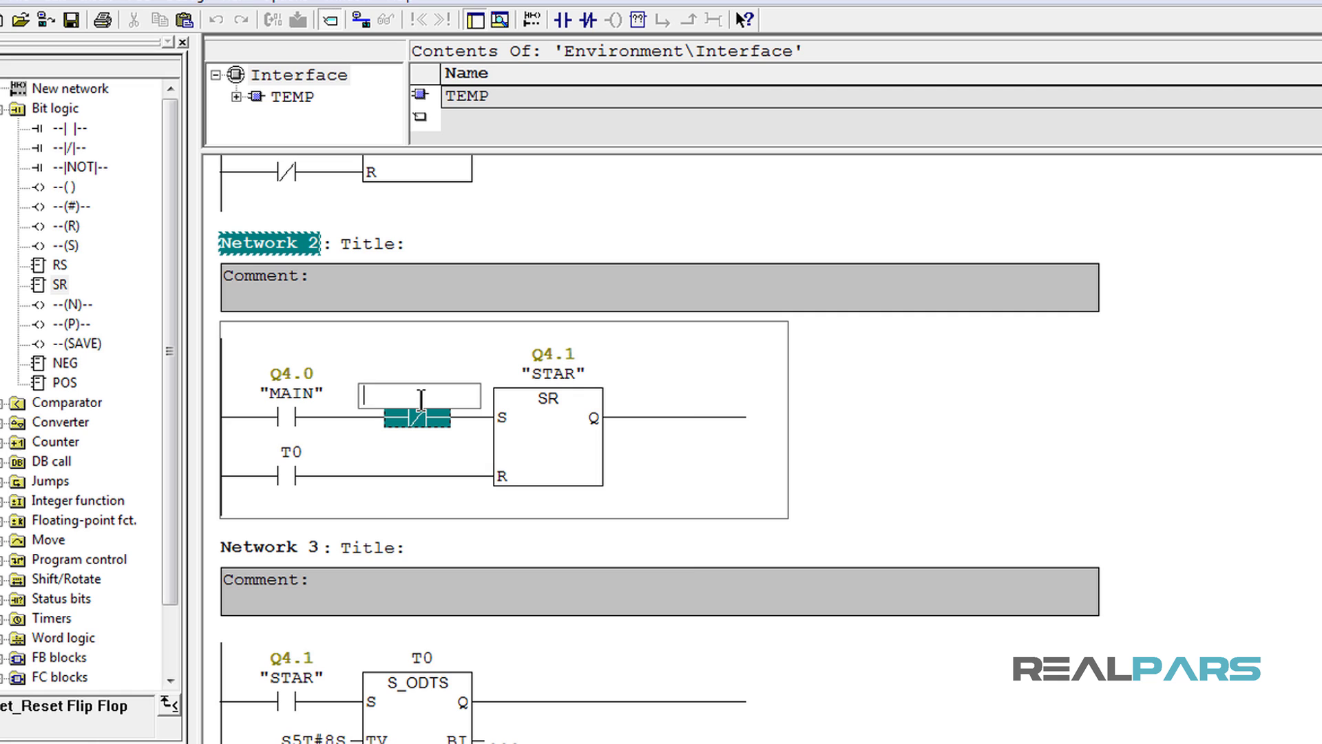
type("d")
left_click(433, 443)
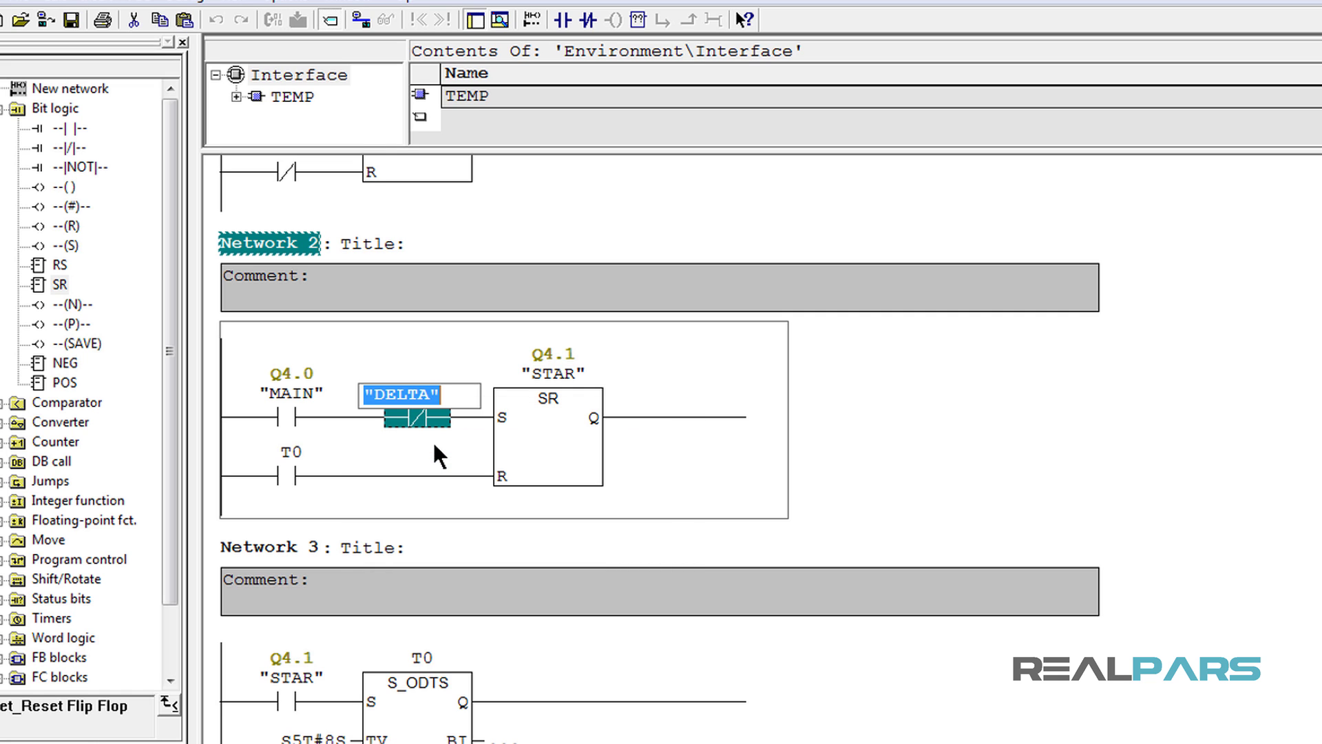
key("Return")
scroll(433, 443, "down", 1)
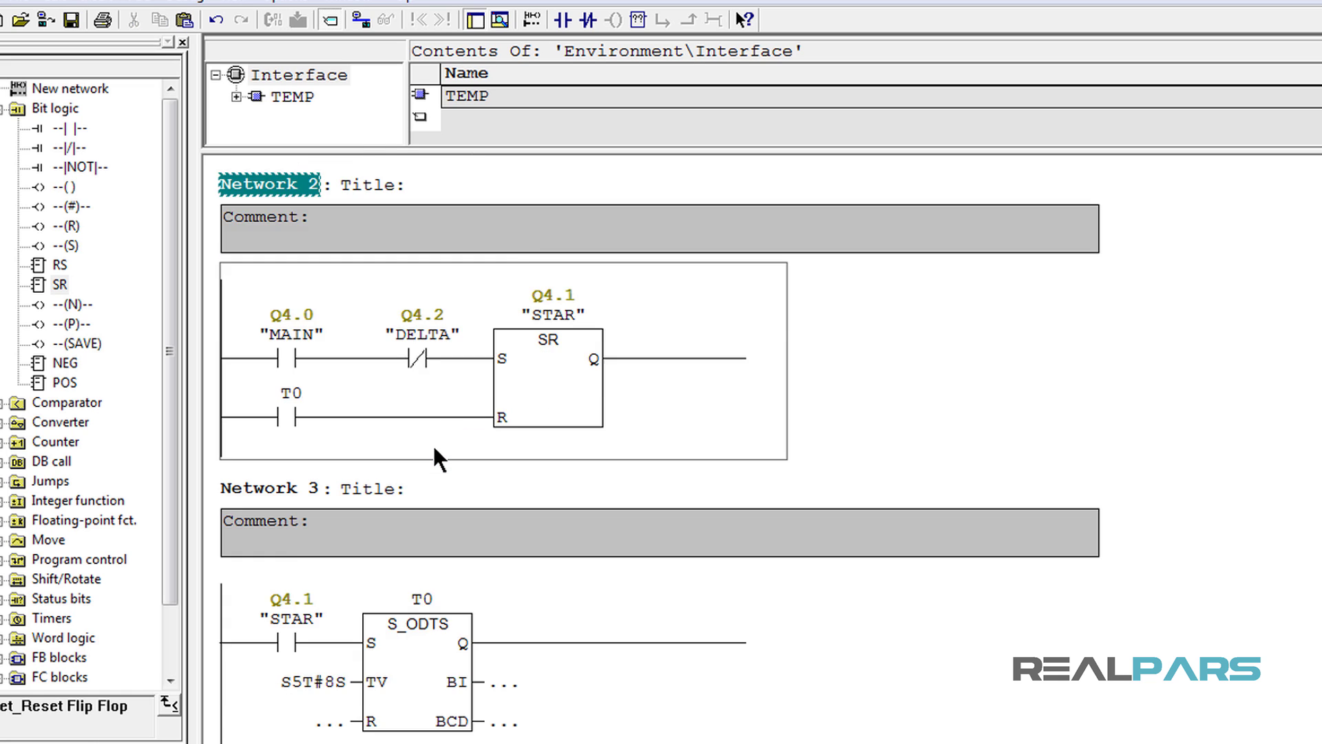
scroll(433, 443, "down", 5)
scroll(427, 456, "down", 2)
Add a normally closed STAR contact before DELTA's set input in Network 4
left_click(344, 613)
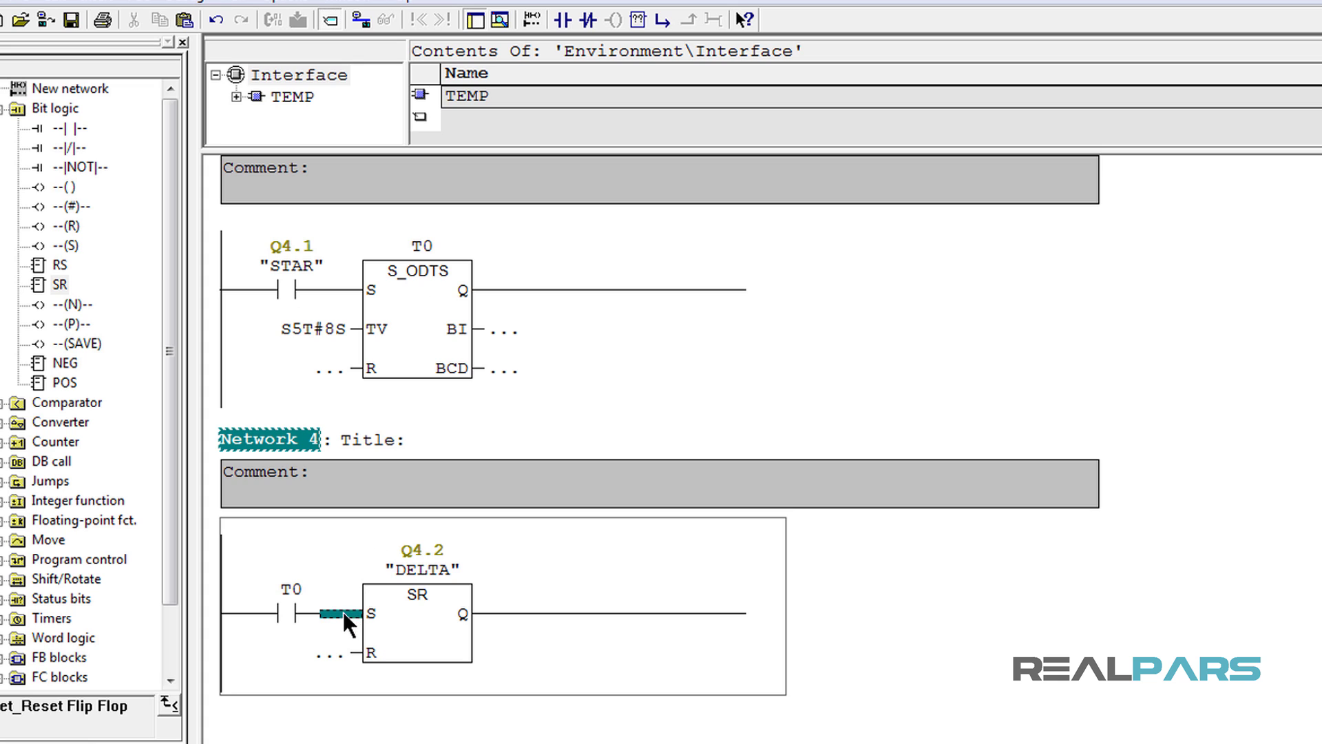
left_click(587, 18)
left_click(421, 586)
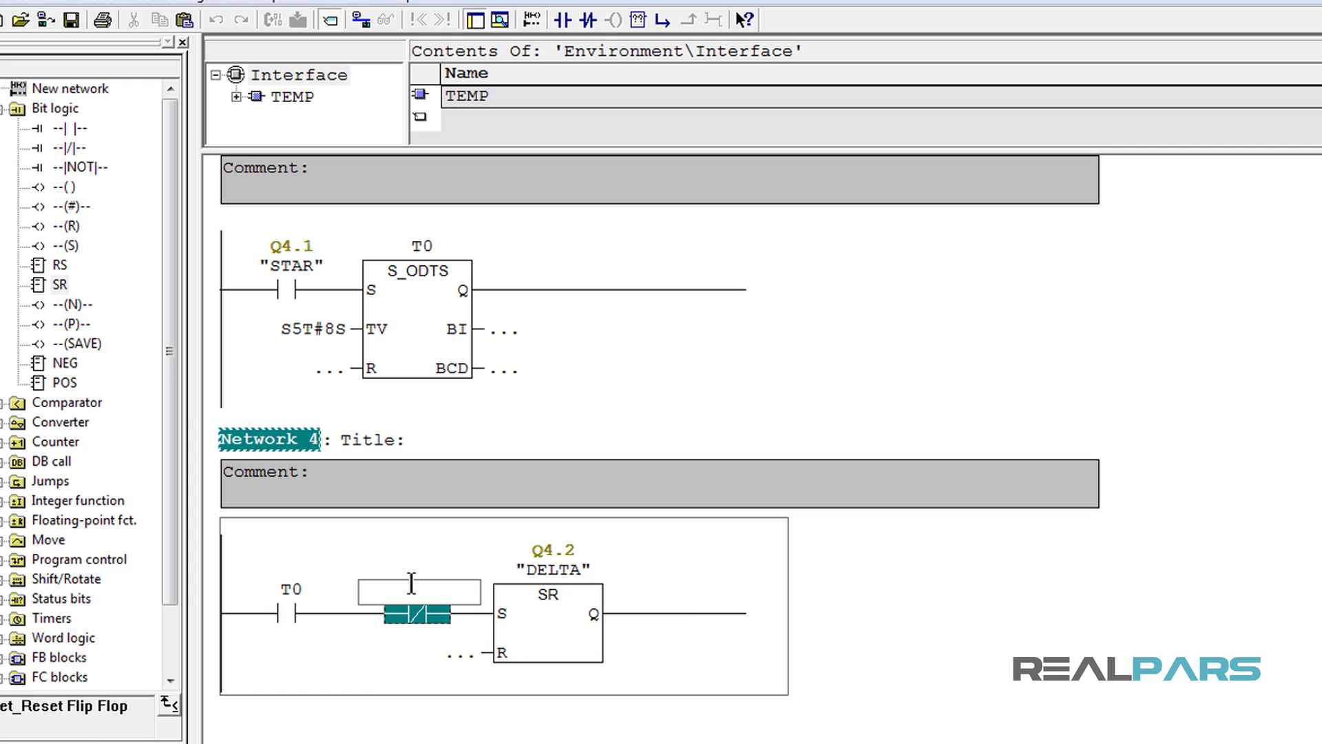
type("s")
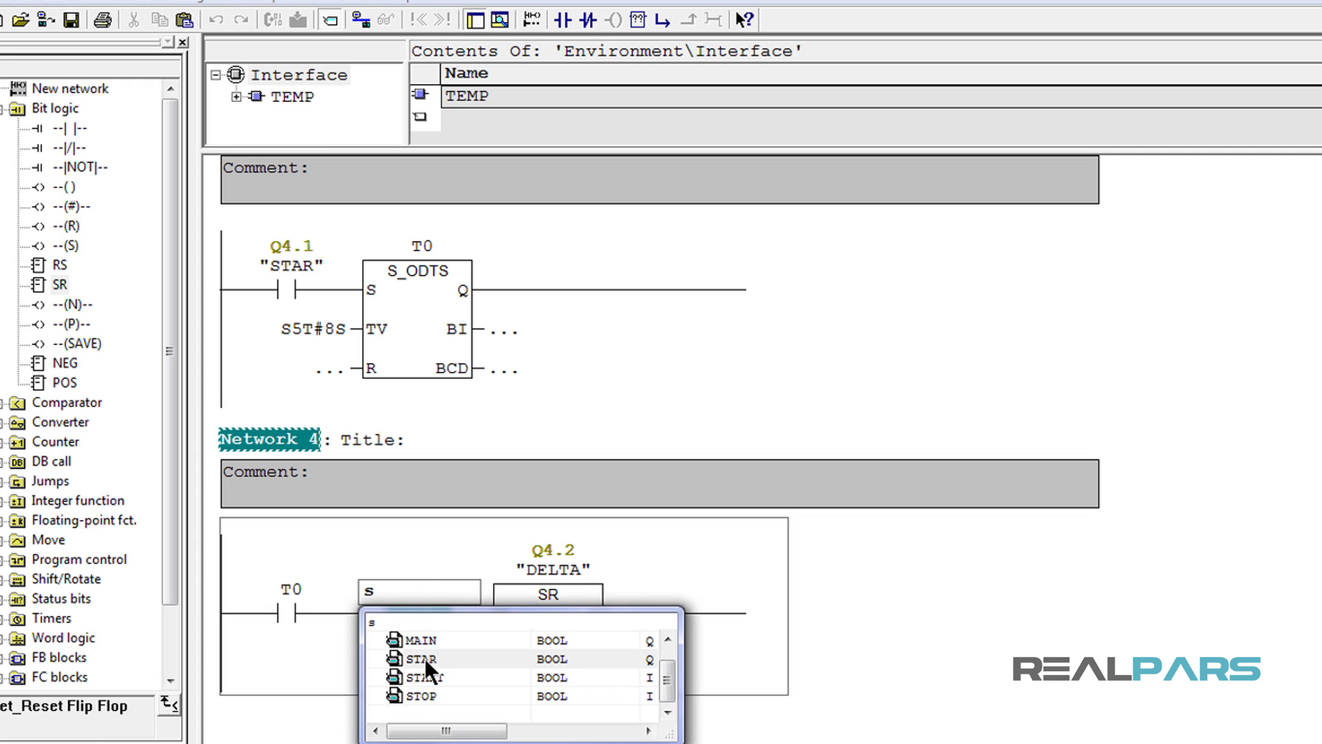
left_click(424, 657)
key("Return")
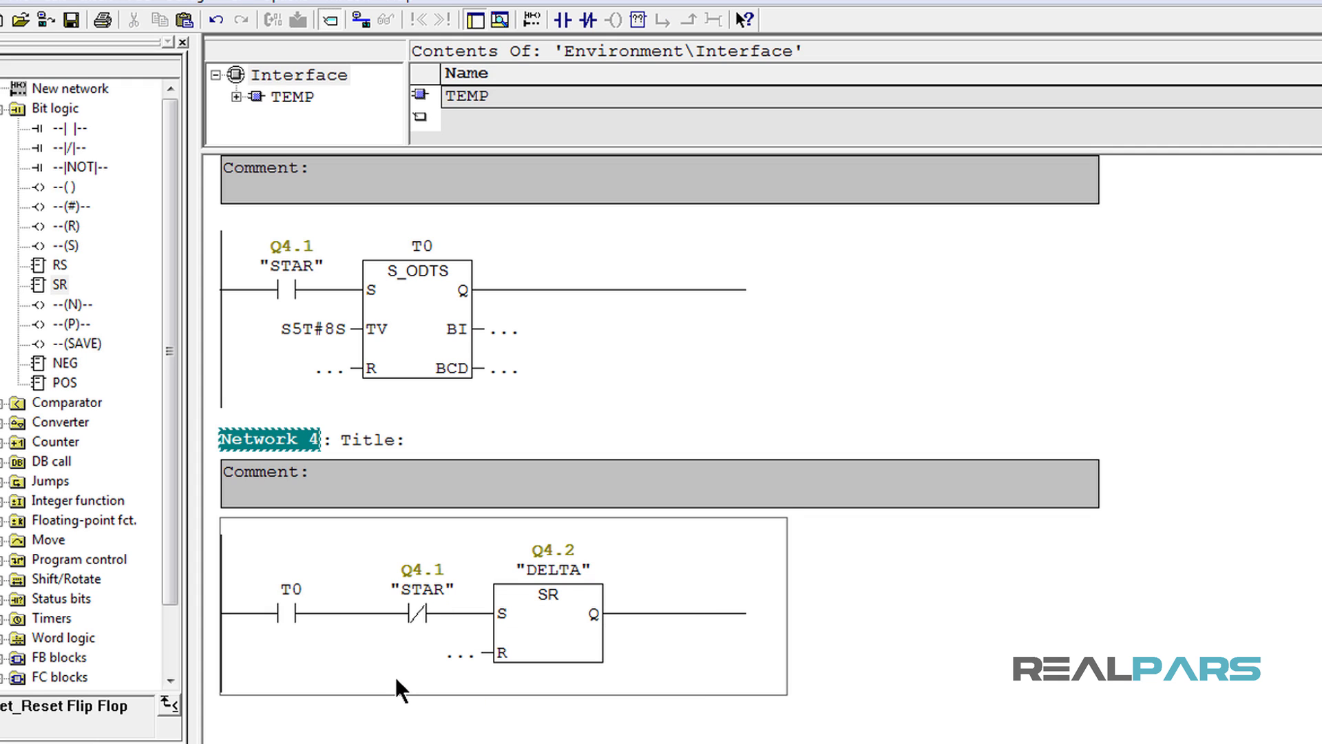
scroll(394, 675, "up", 5)
scroll(403, 640, "up", 1)
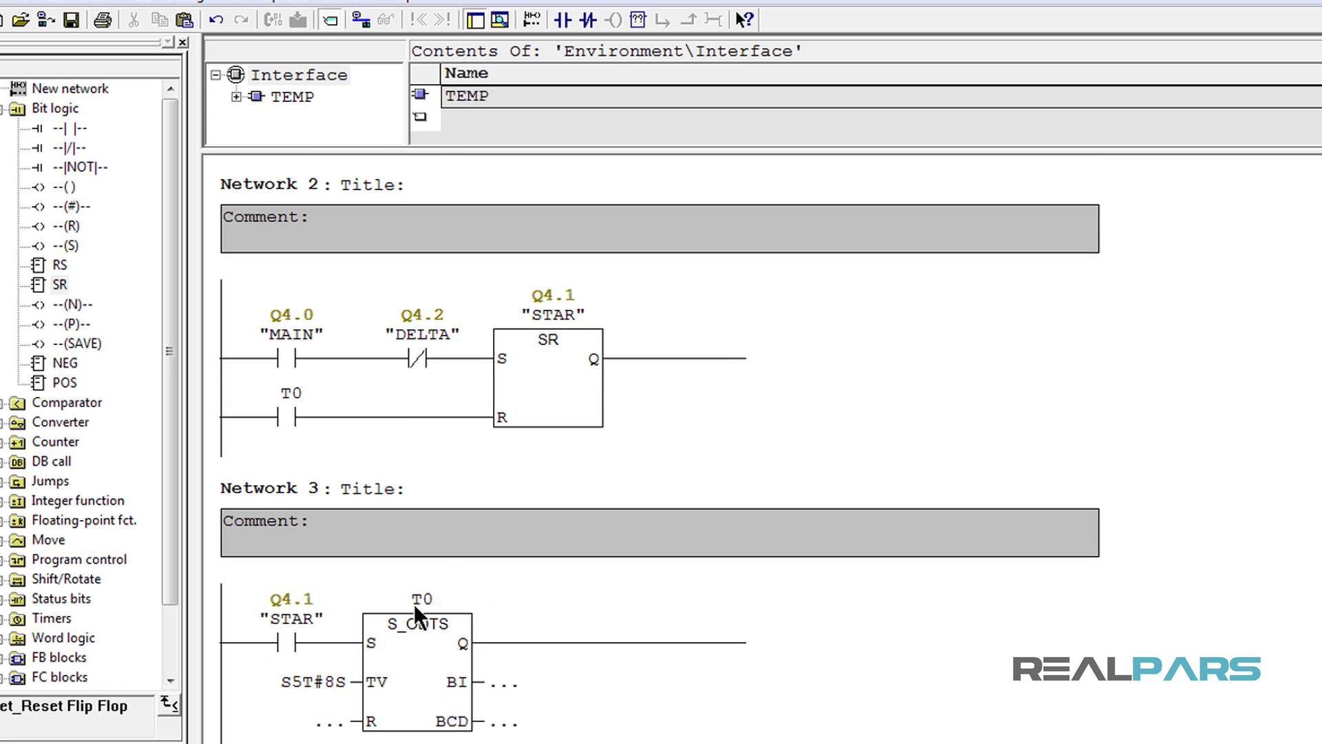
left_click(527, 409)
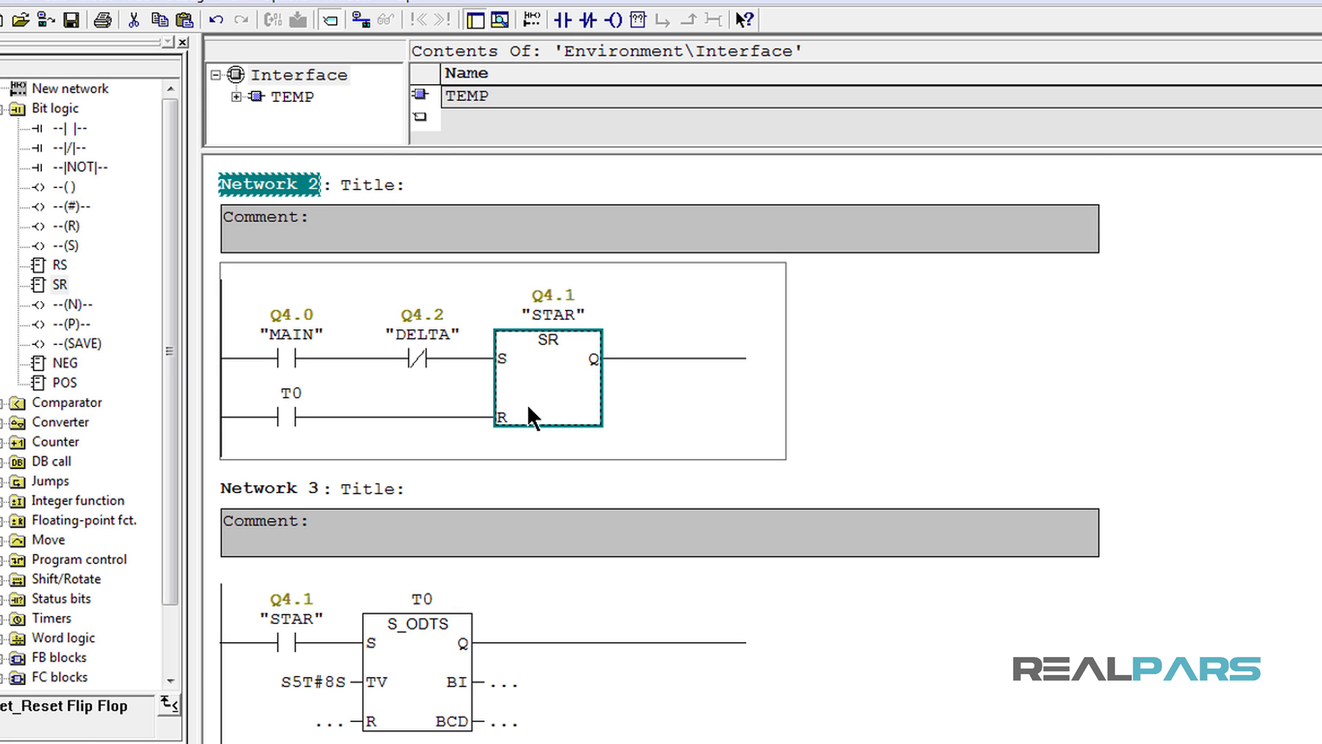
left_click(281, 355)
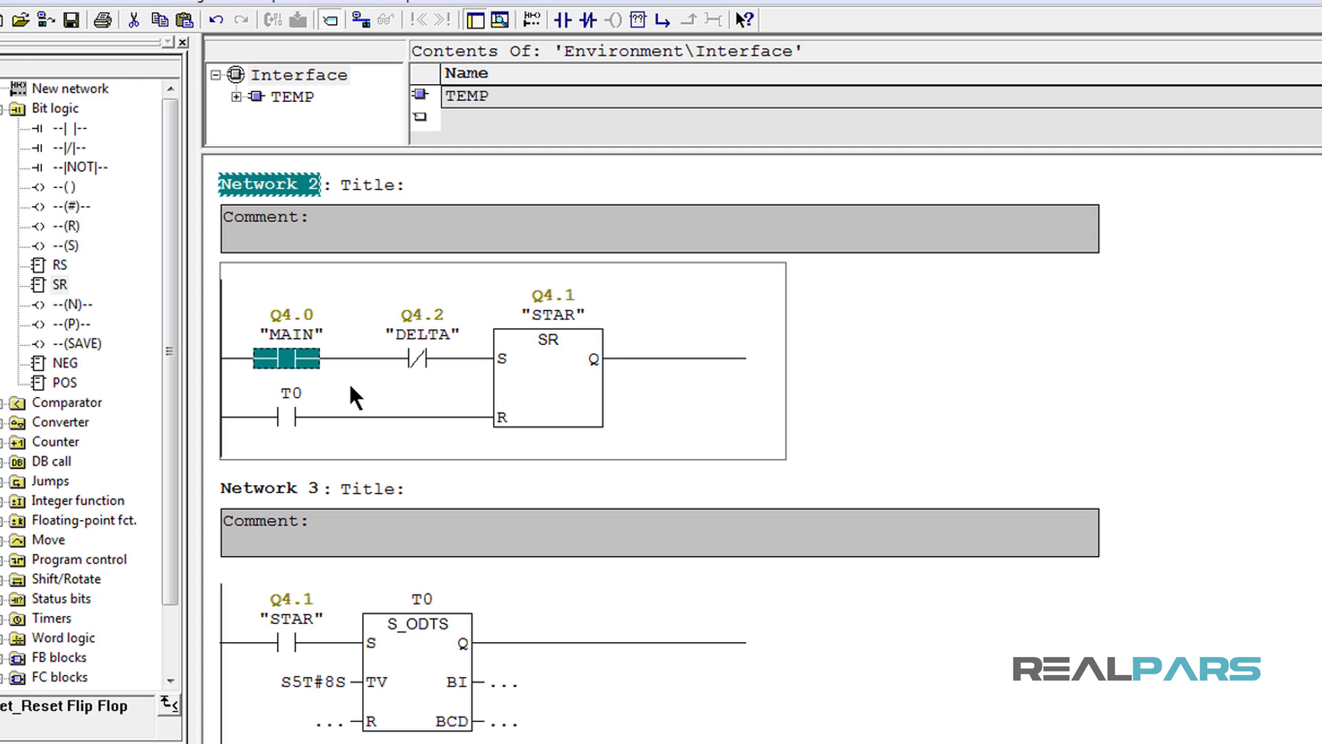
left_click(414, 359)
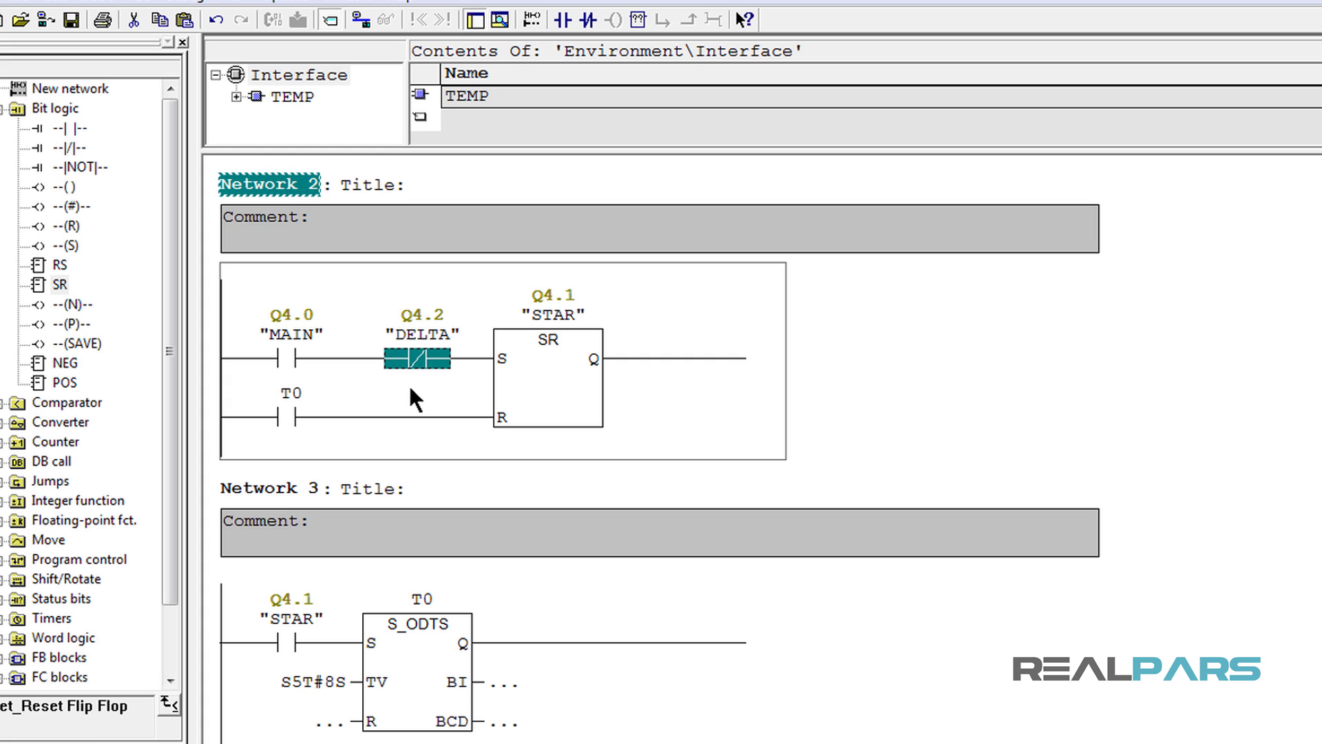
scroll(409, 383, "down", 3)
scroll(408, 383, "down", 2)
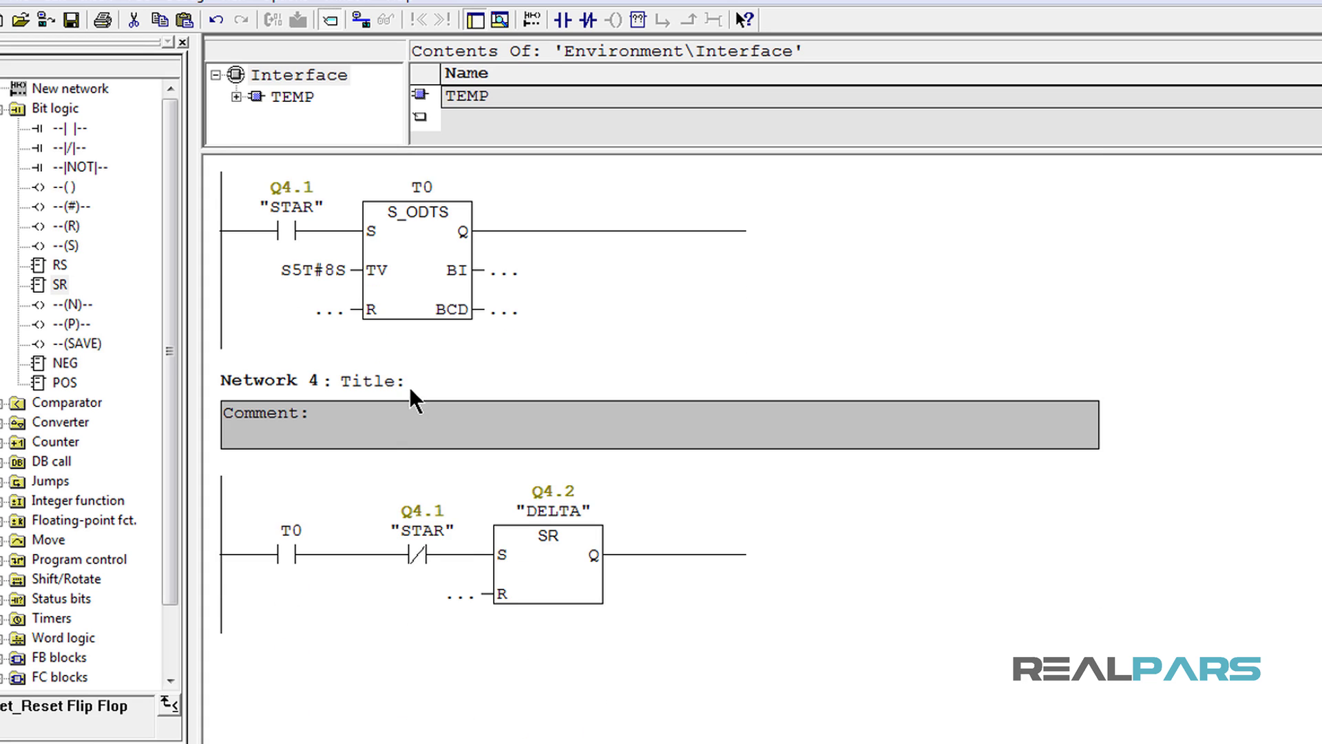
left_click(503, 626)
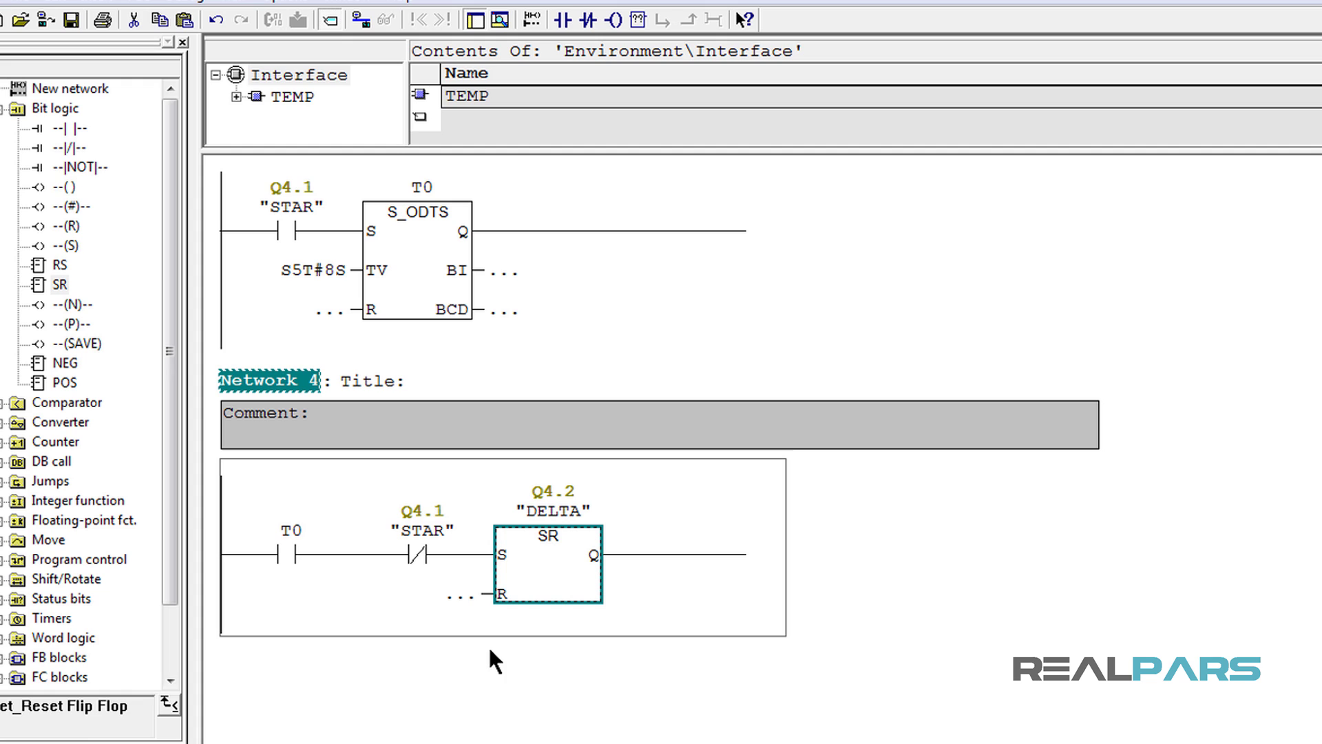
left_click(295, 563)
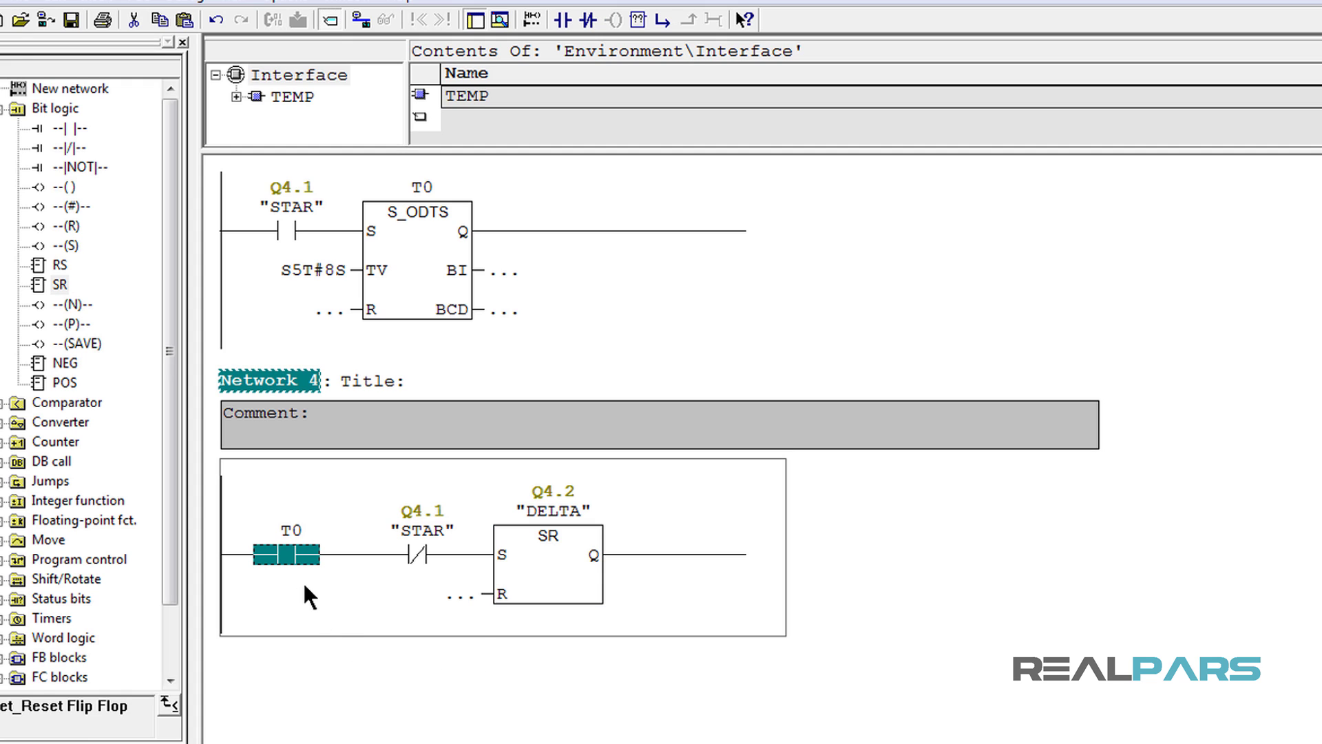
left_click(420, 553)
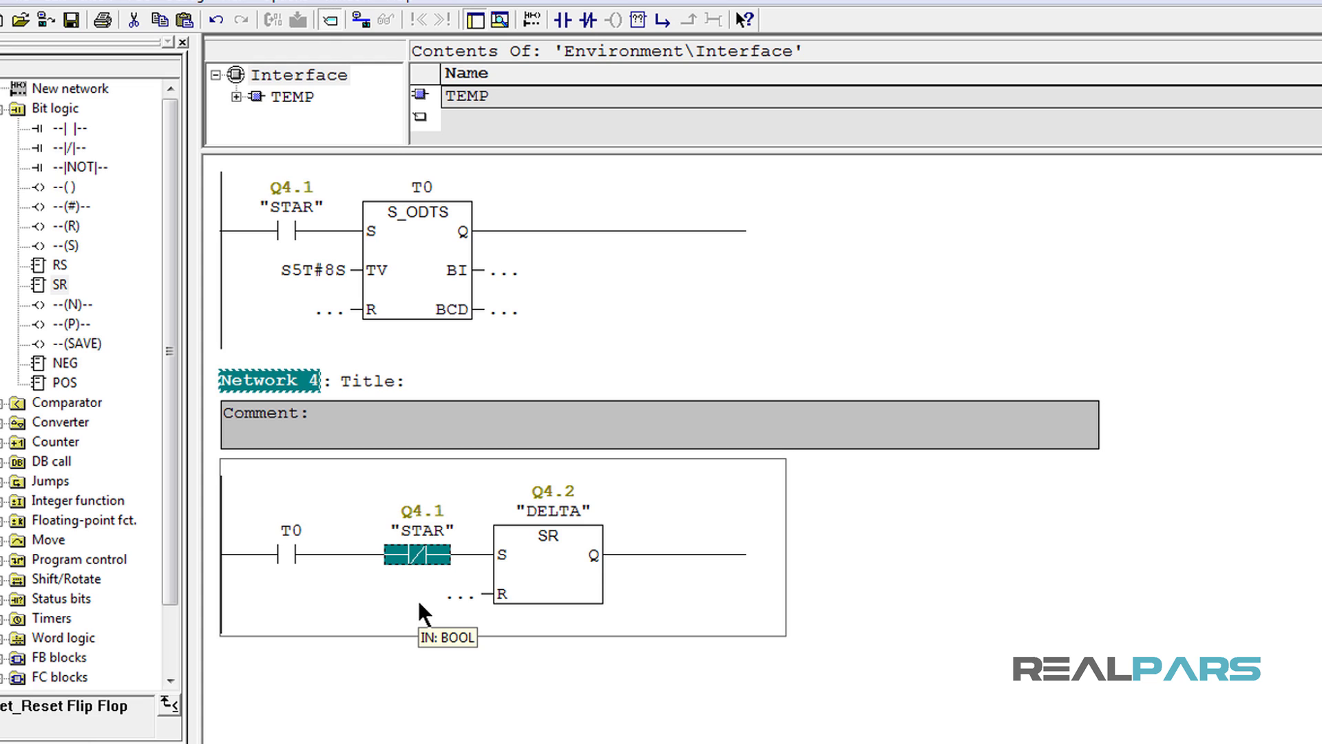
left_click(420, 655)
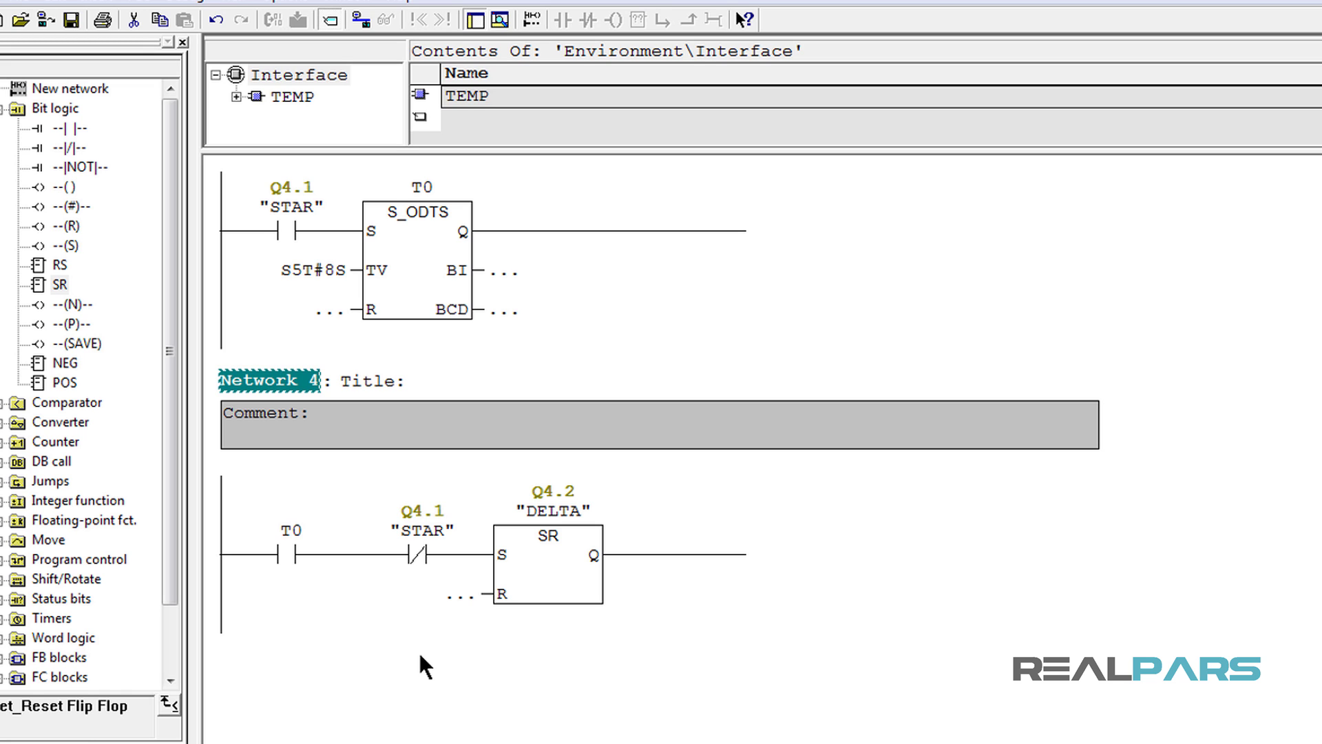
scroll(418, 650, "up", 3)
scroll(418, 649, "up", 1)
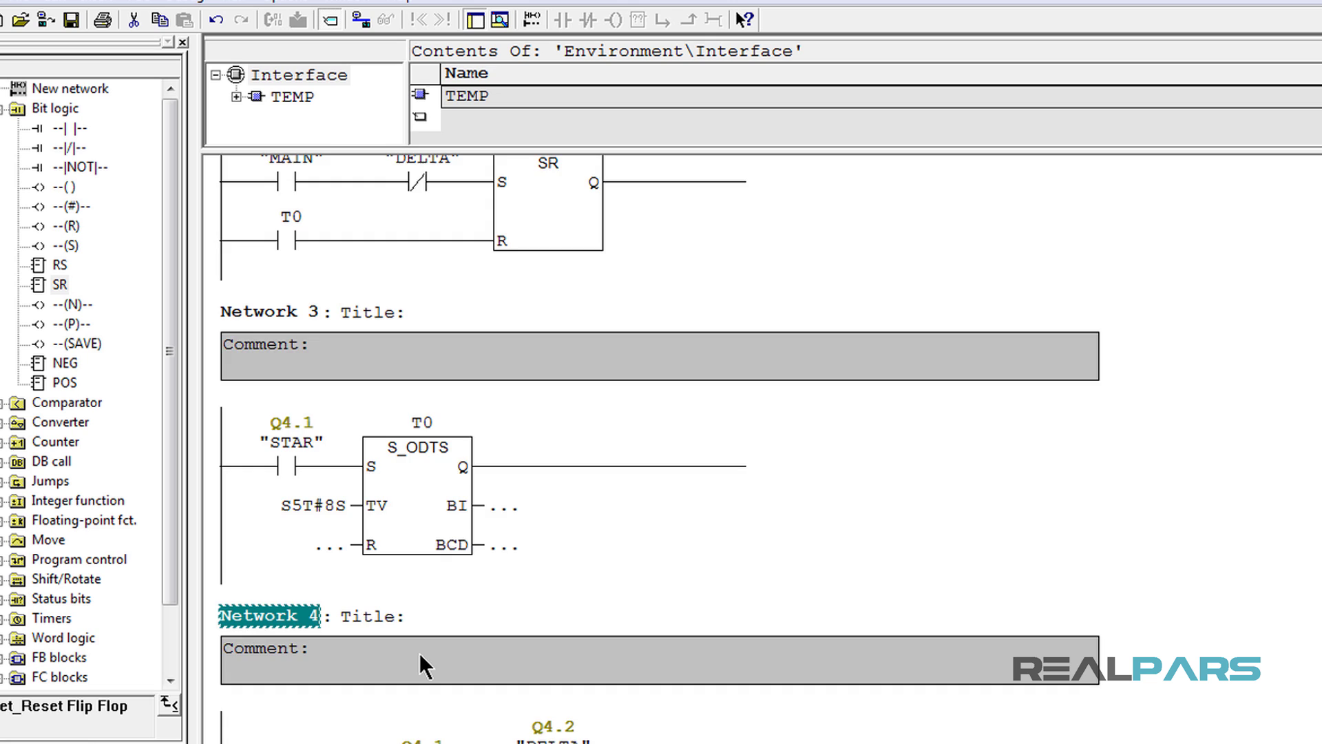
scroll(418, 650, "up", 2)
scroll(418, 650, "up", 2)
scroll(419, 649, "up", 1)
scroll(419, 650, "up", 3)
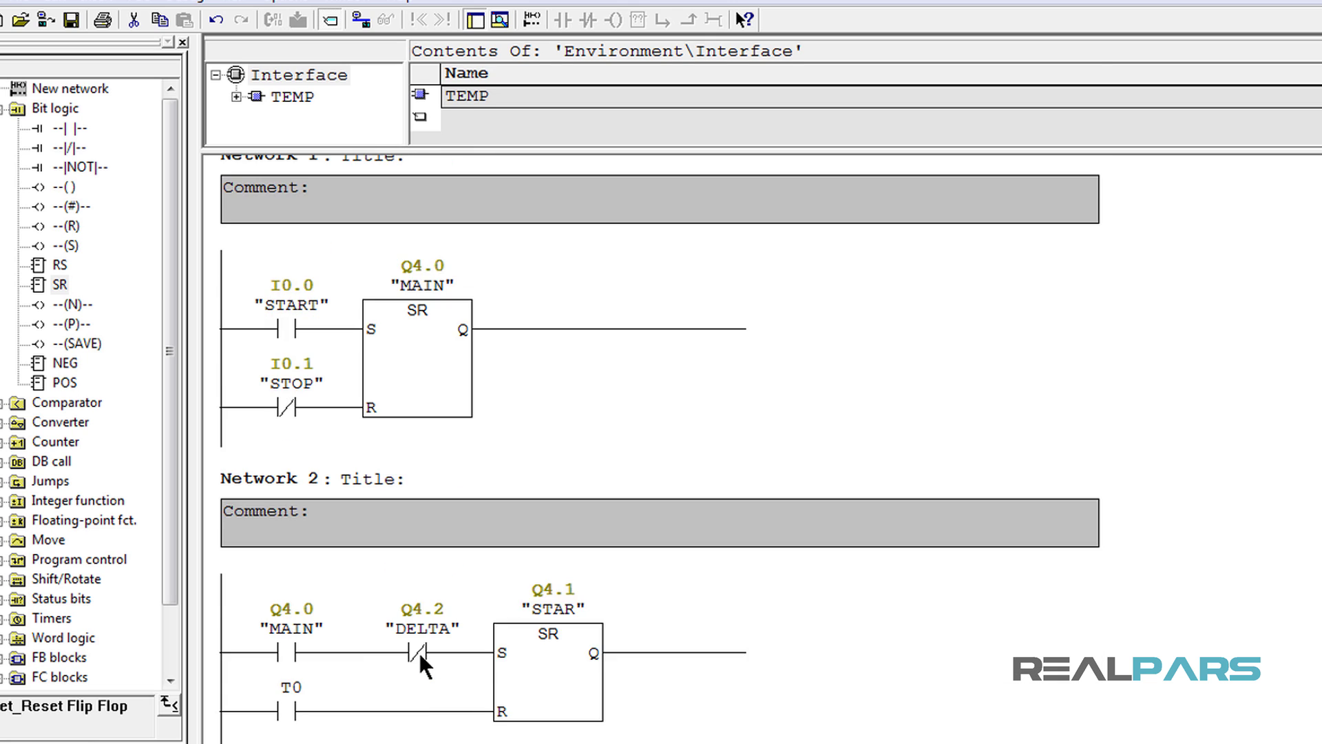
scroll(419, 650, "up", 1)
In Network 2, add a normally closed STOP branch under T0, joined to STAR's reset
left_click(295, 467)
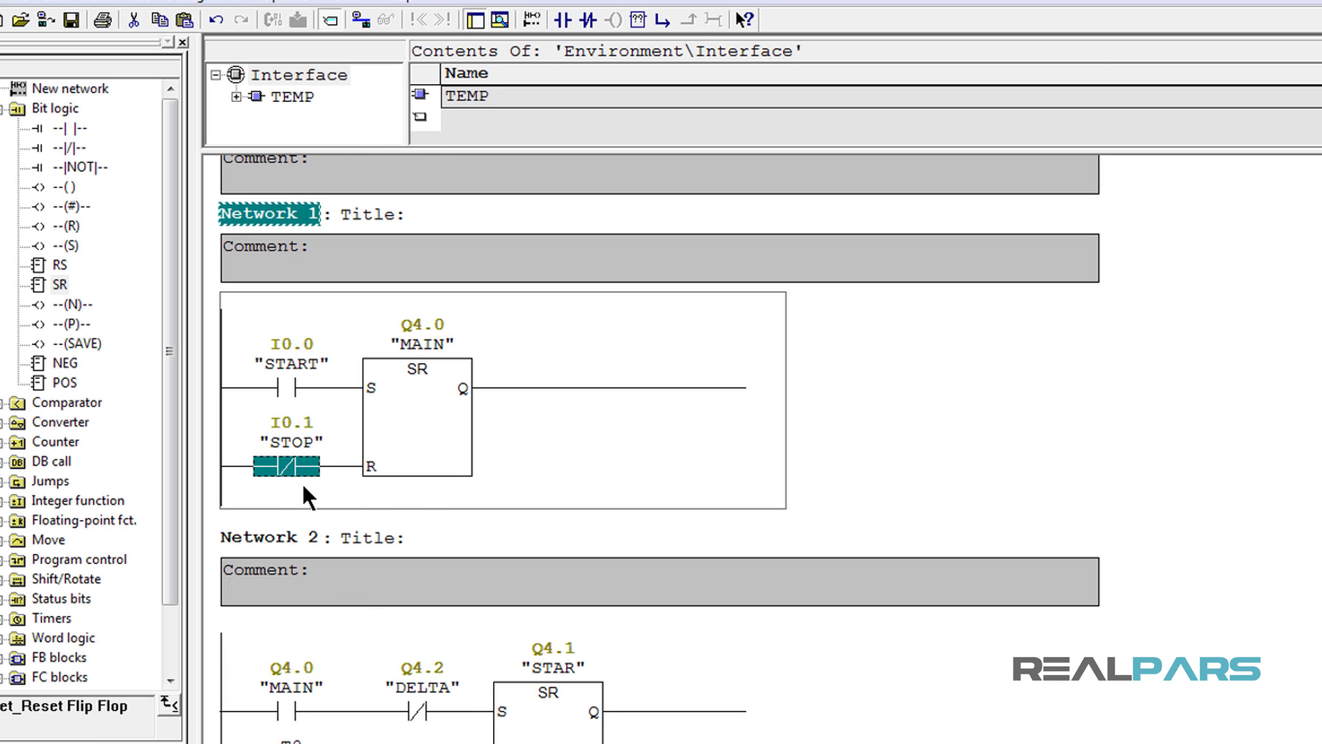
left_click(382, 465)
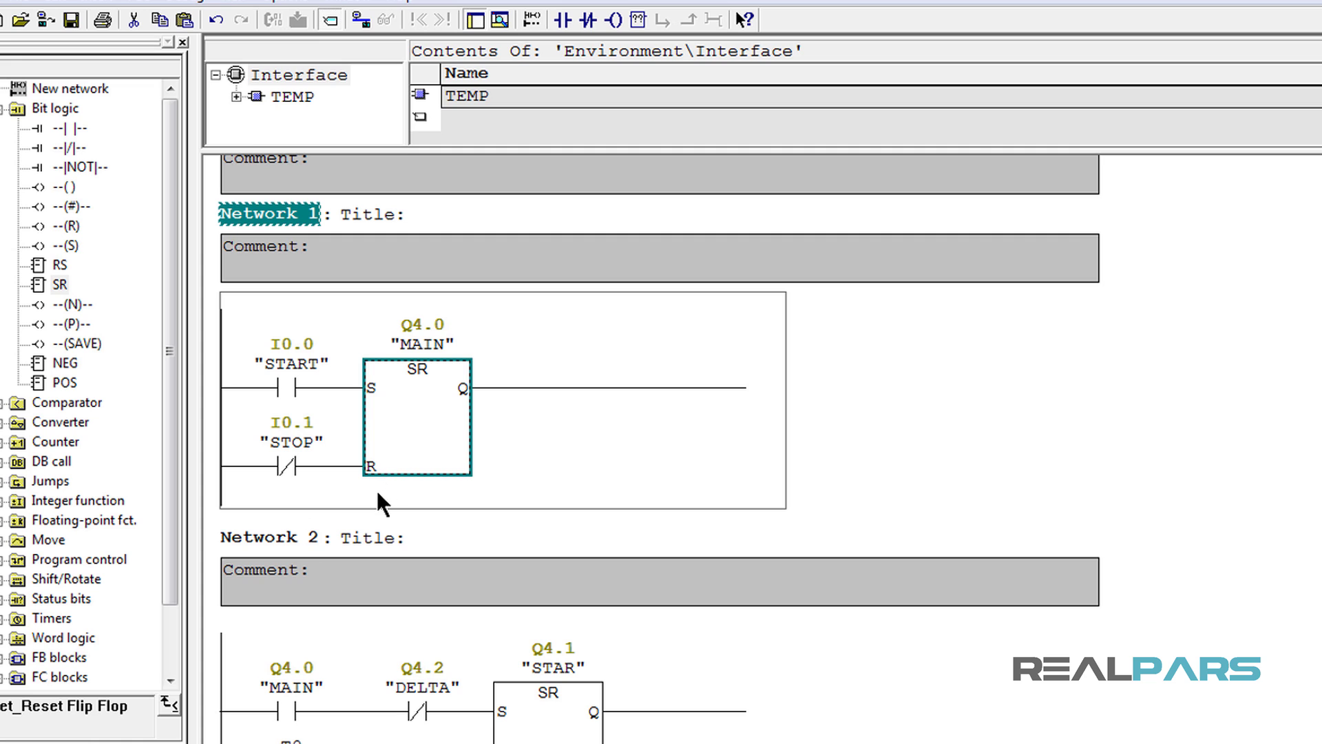
scroll(377, 490, "down", 3)
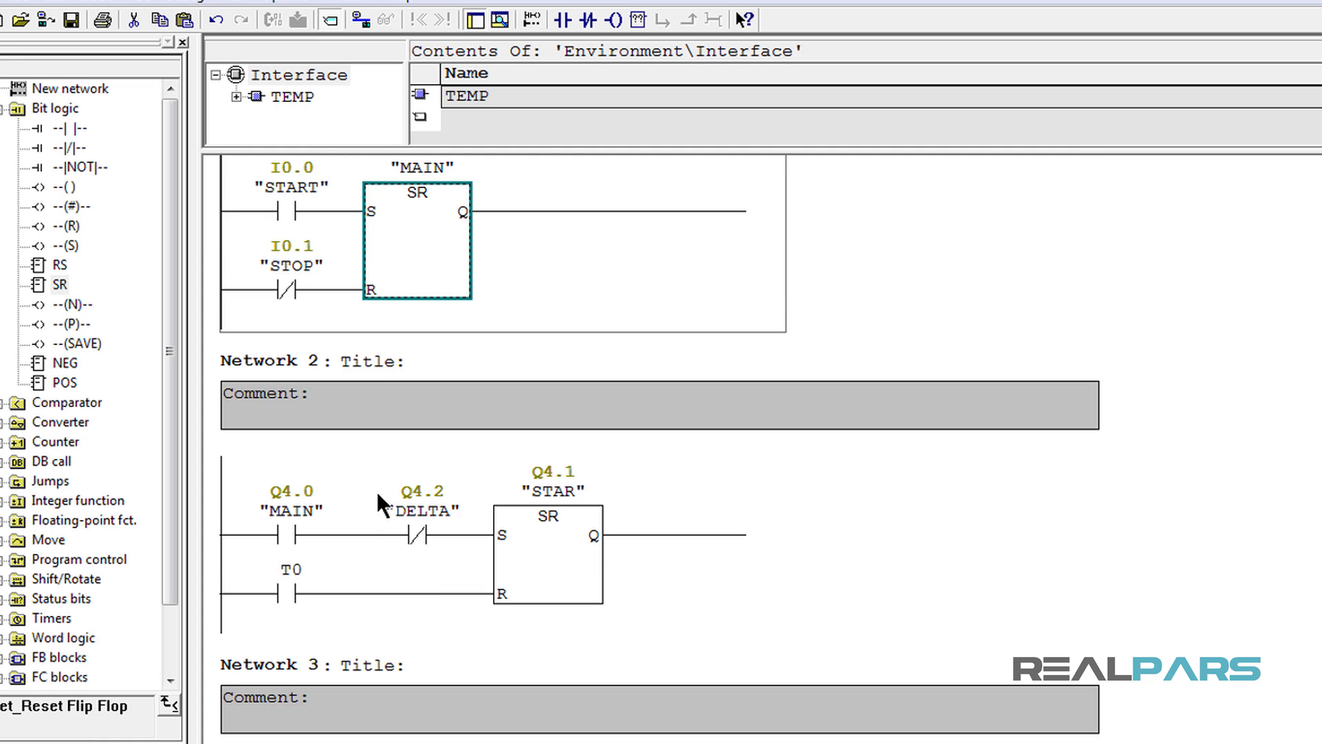
left_click(246, 587)
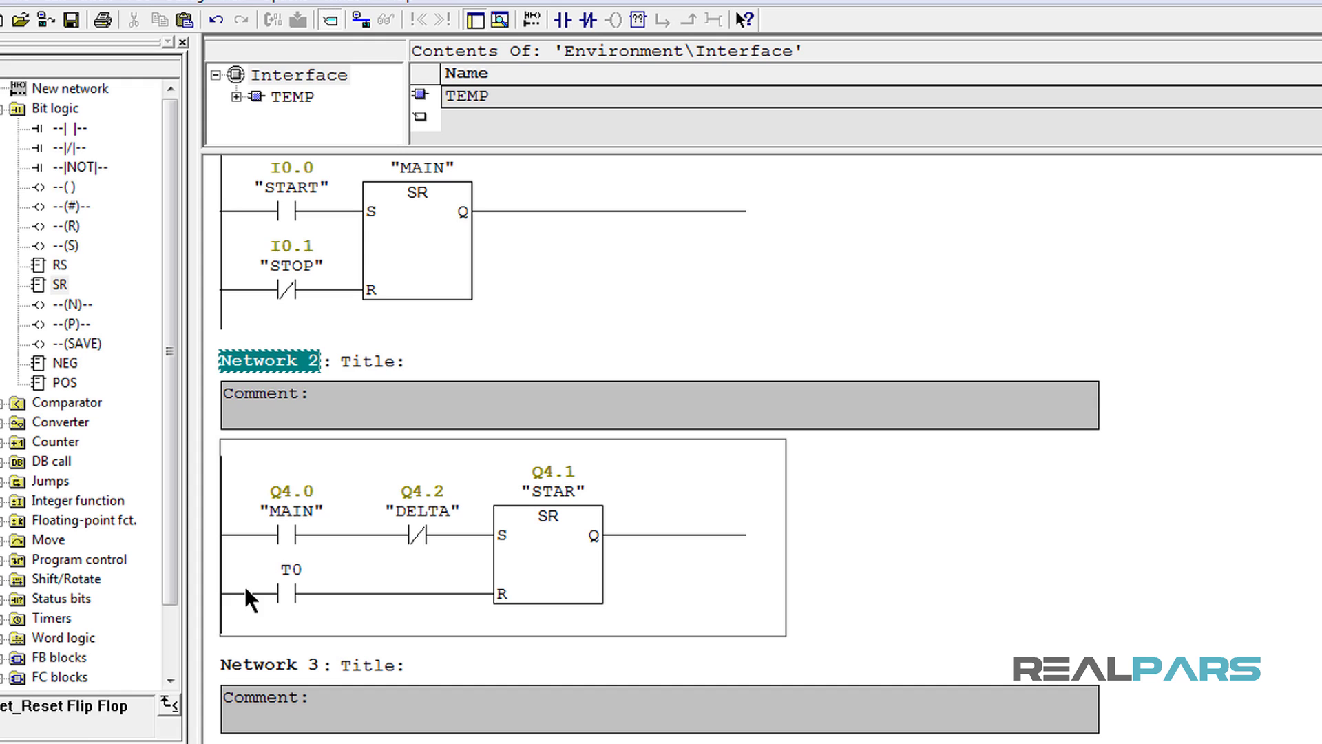
left_click(244, 596)
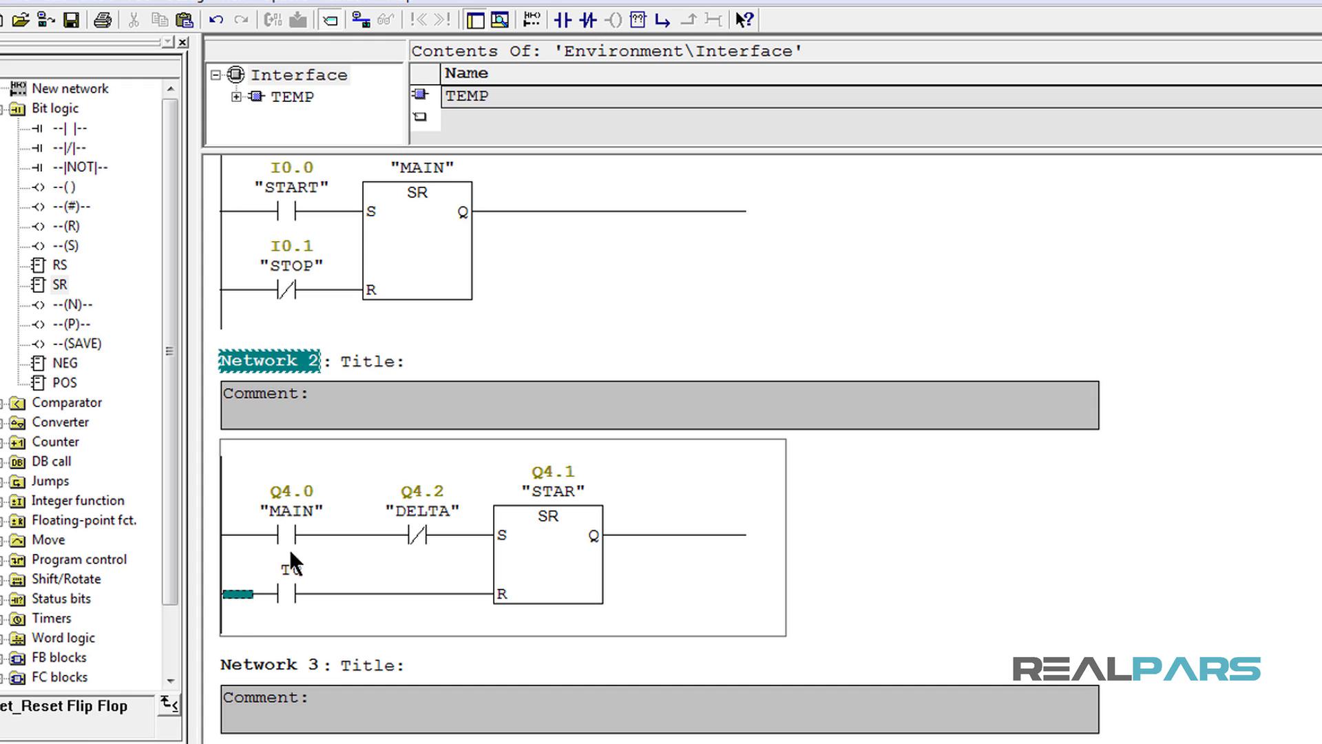
left_click(660, 22)
left_click(591, 21)
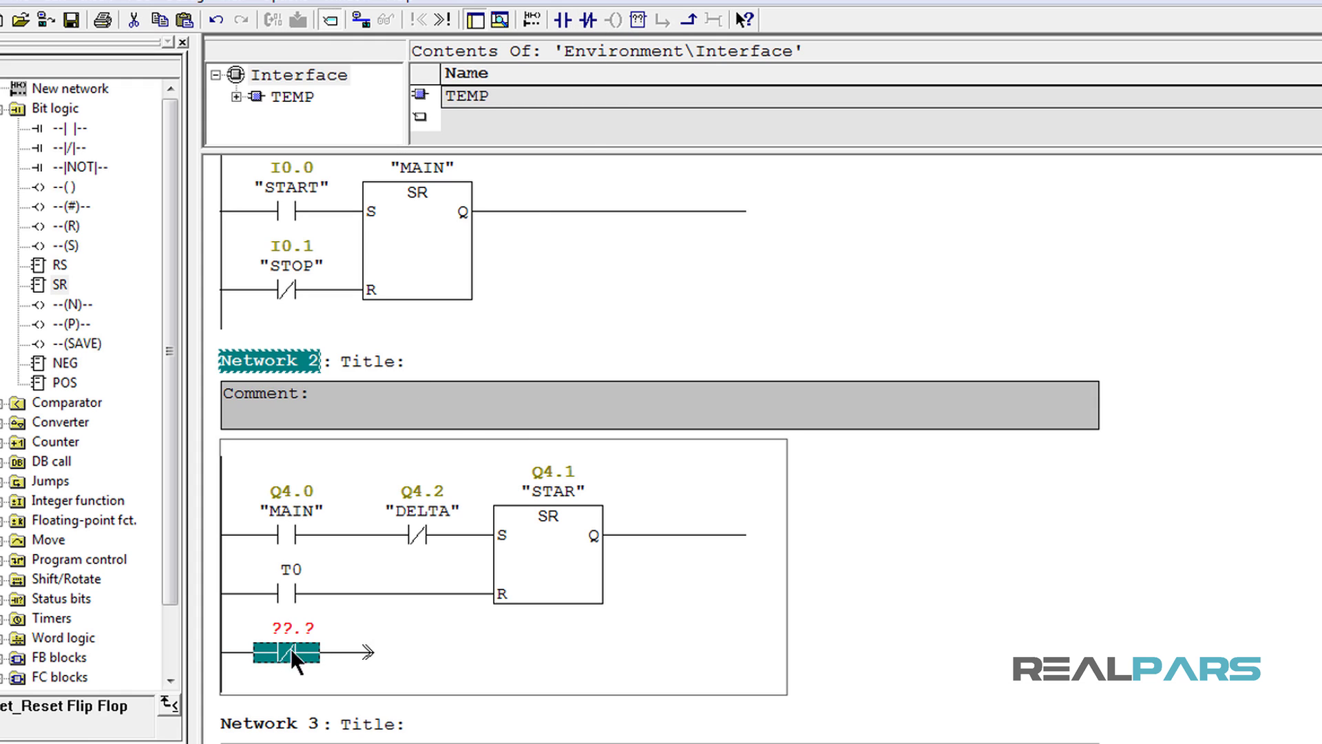
left_click(293, 627)
type("s")
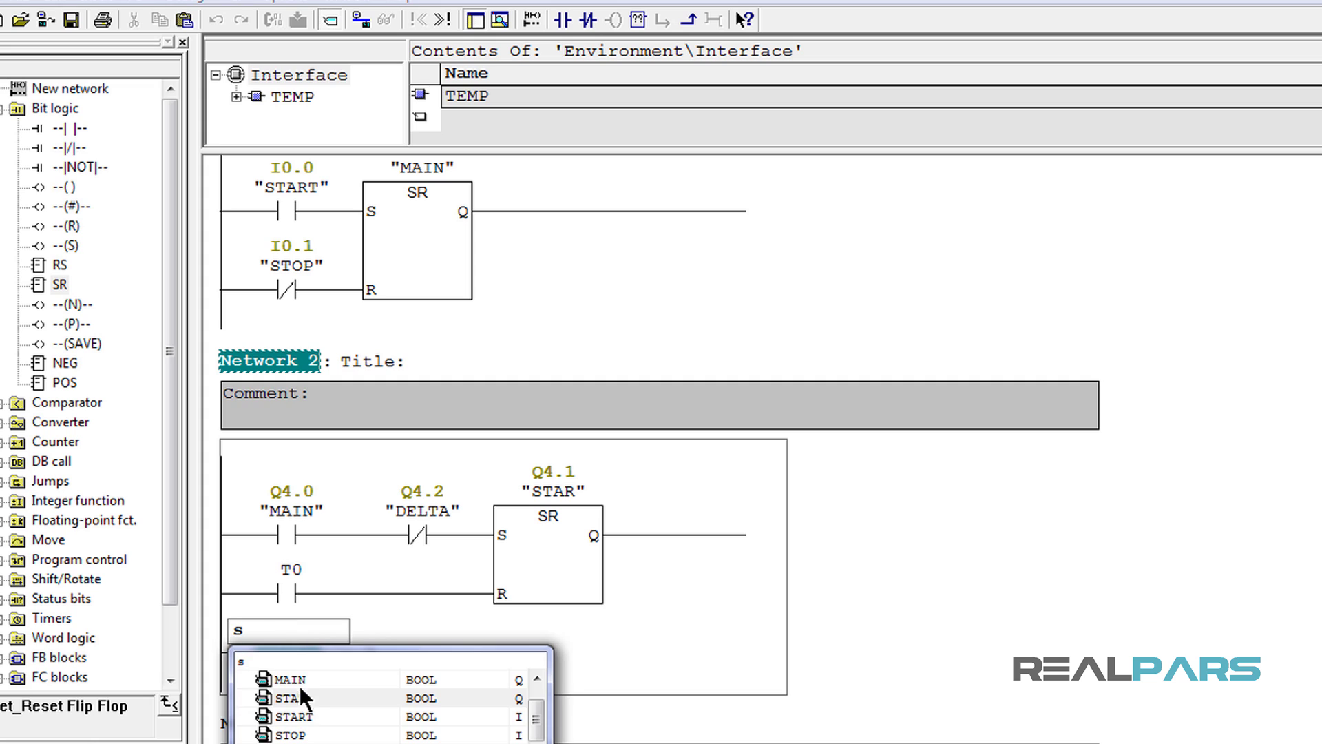
left_click(303, 732)
left_click(303, 734)
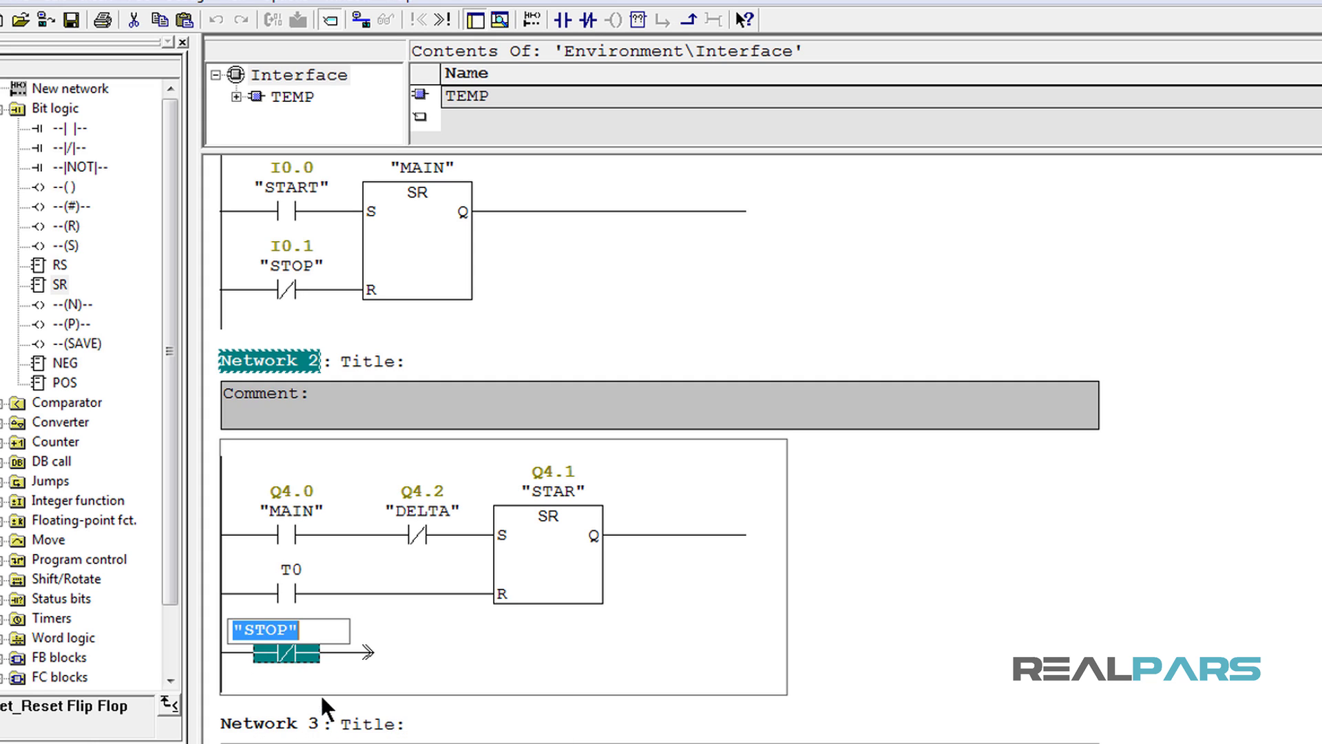
key("Return")
left_click(363, 672)
left_click_drag(363, 673, 392, 594)
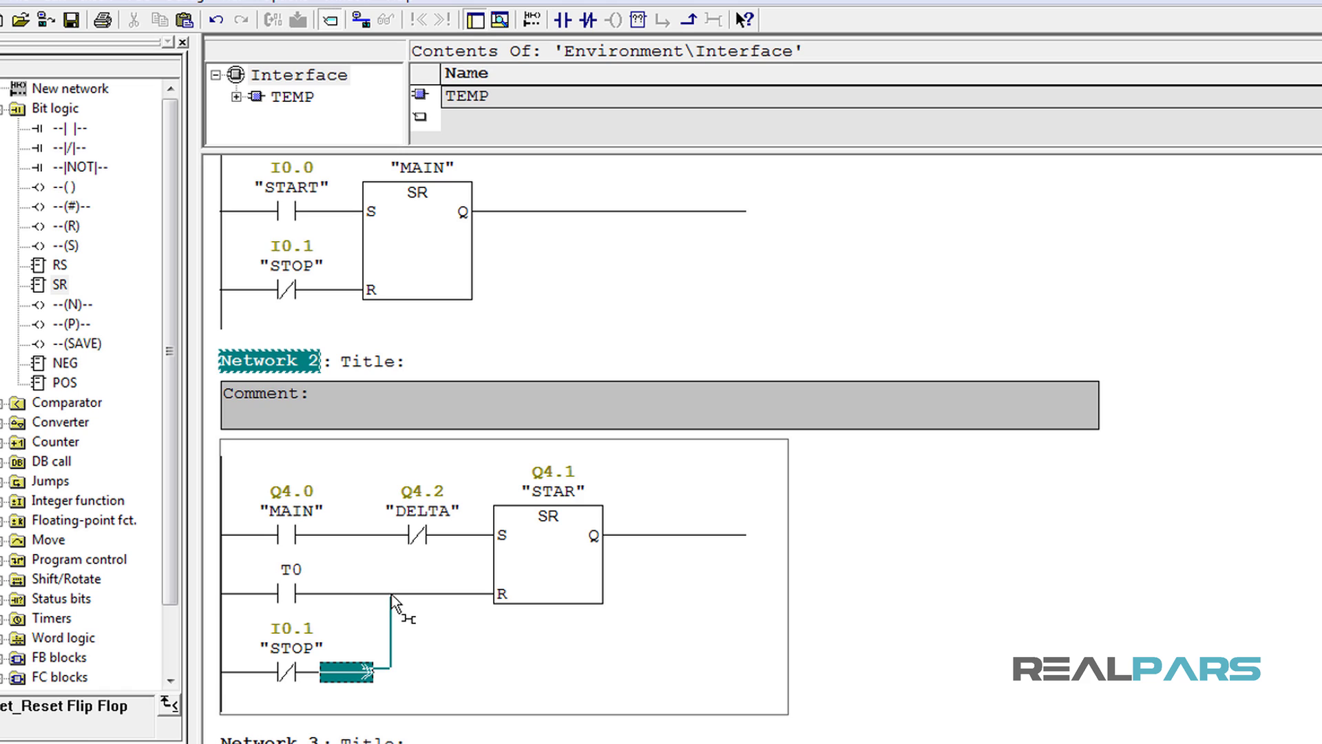
scroll(444, 629, "down", 4)
scroll(446, 629, "down", 4)
scroll(446, 629, "down", 4)
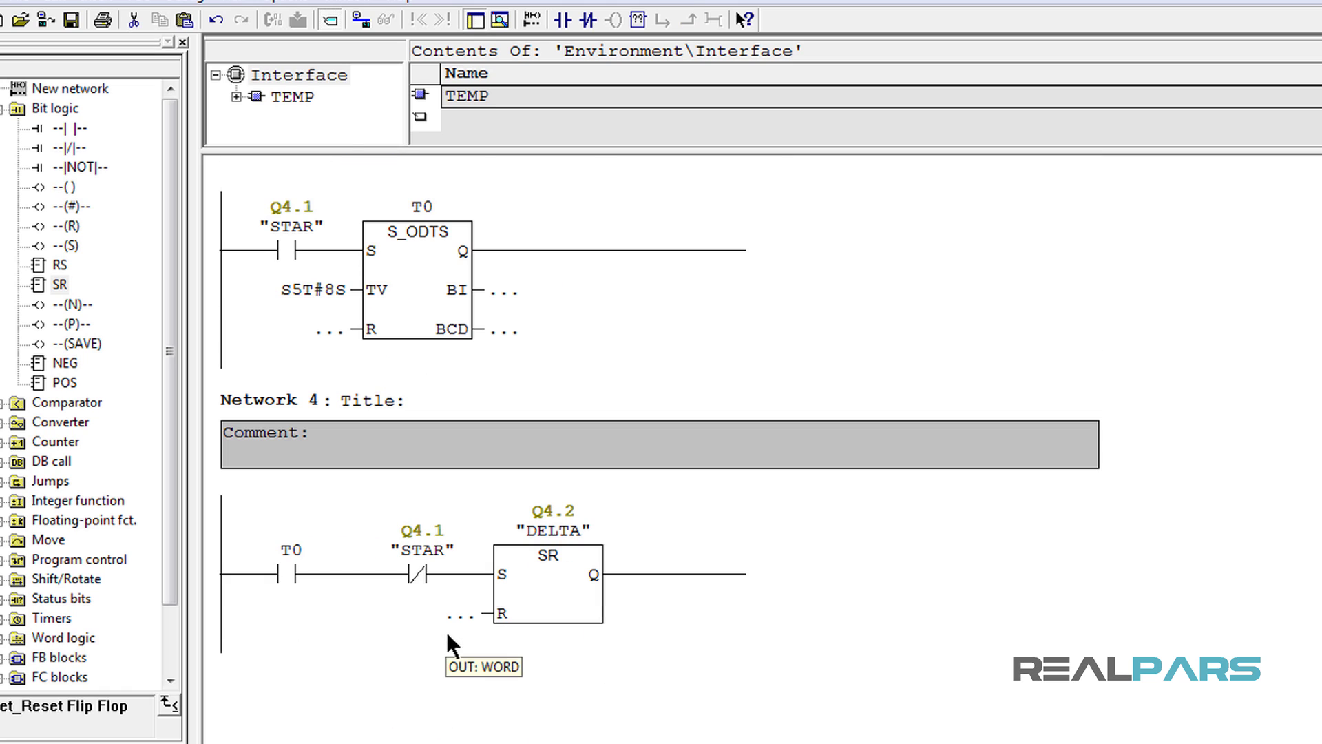
Wire a normally closed STOP contact to the DELTA flip-flop's reset in Network 4
left_click(486, 615)
left_click(587, 20)
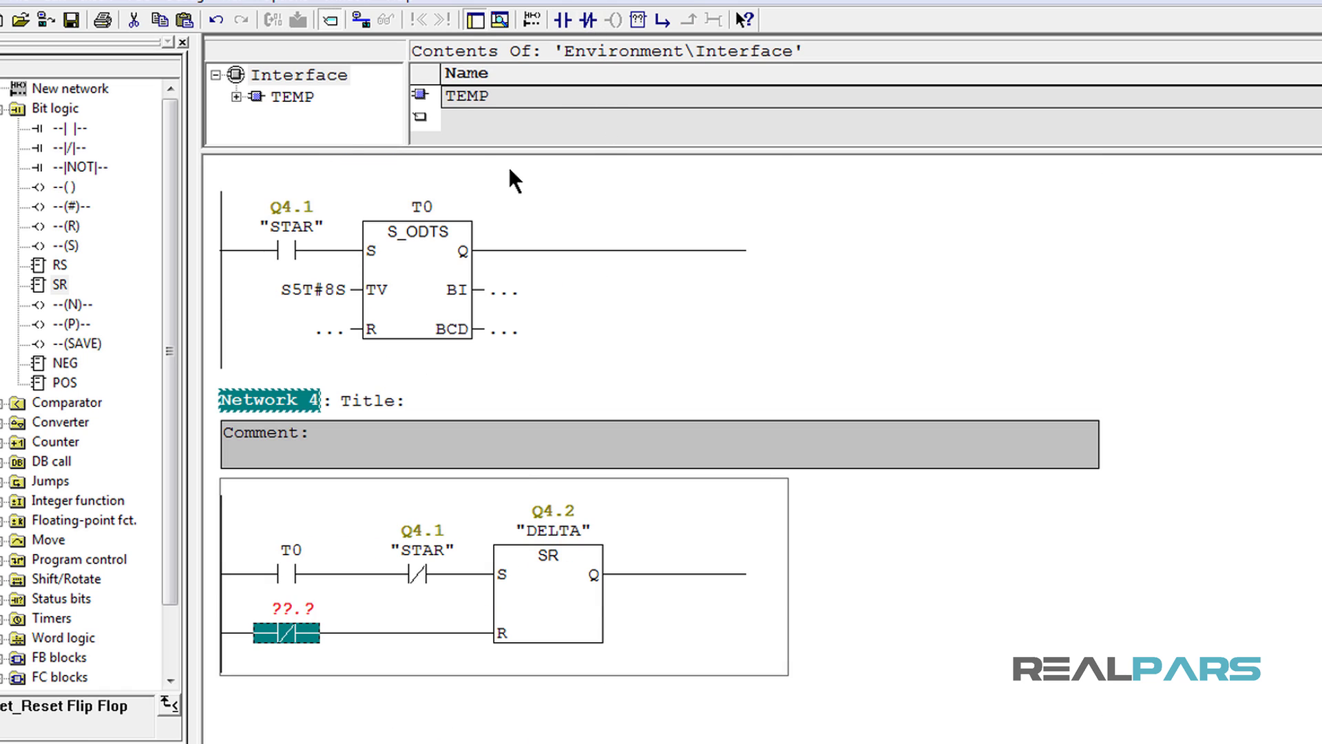
left_click(308, 610)
type("s")
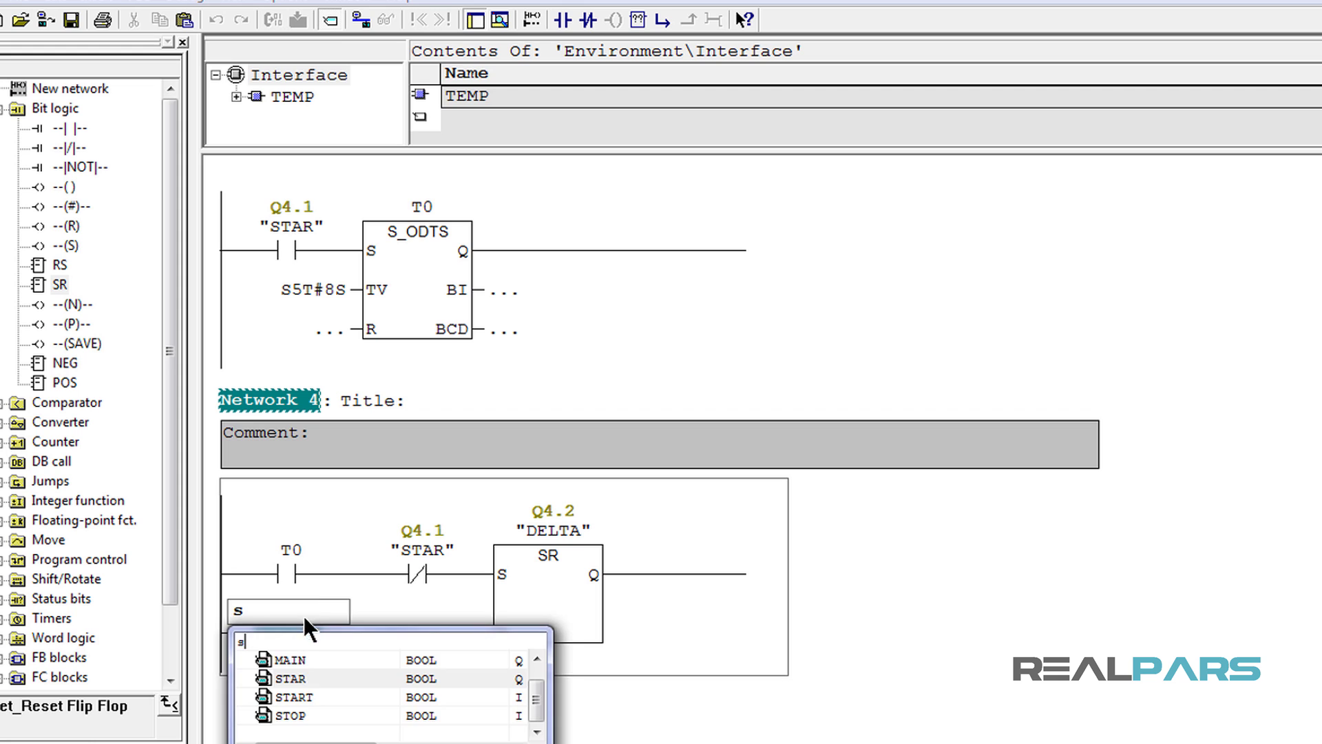
left_click(292, 715)
key("Return")
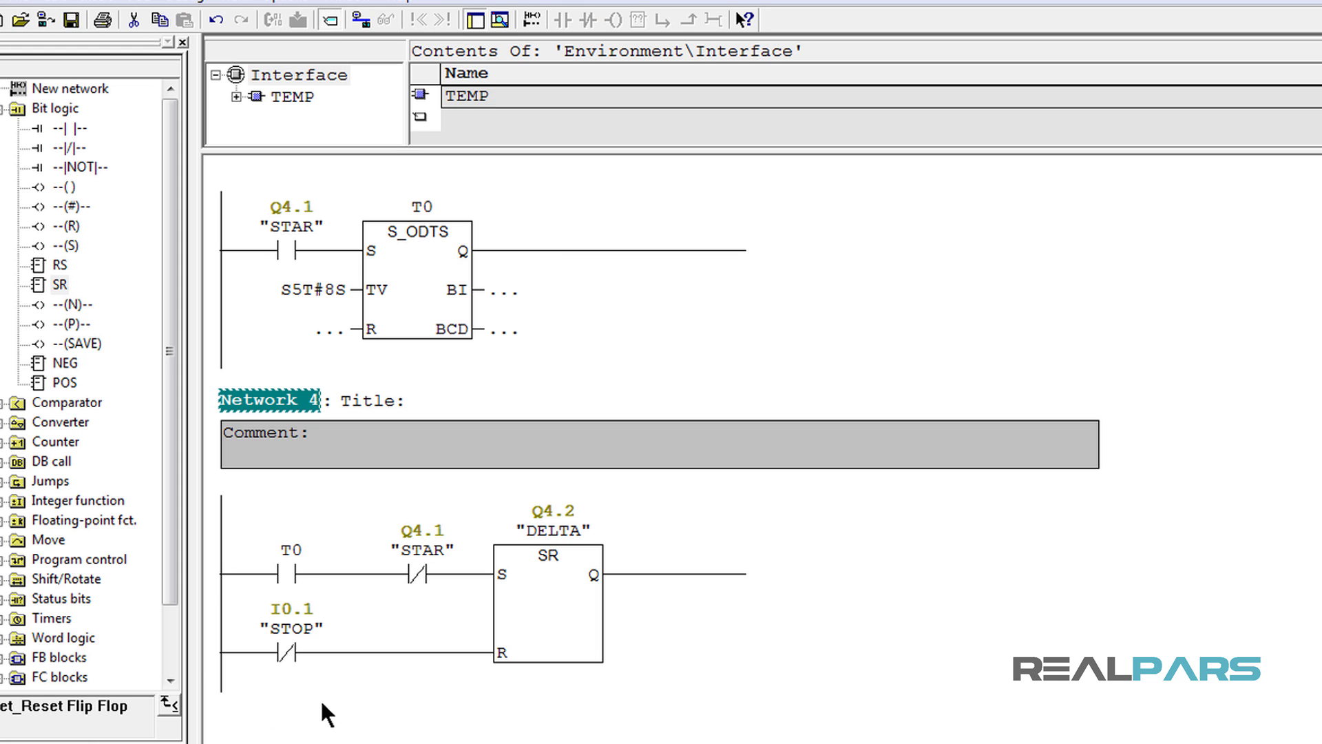
scroll(340, 701, "up", 2)
scroll(340, 702, "up", 2)
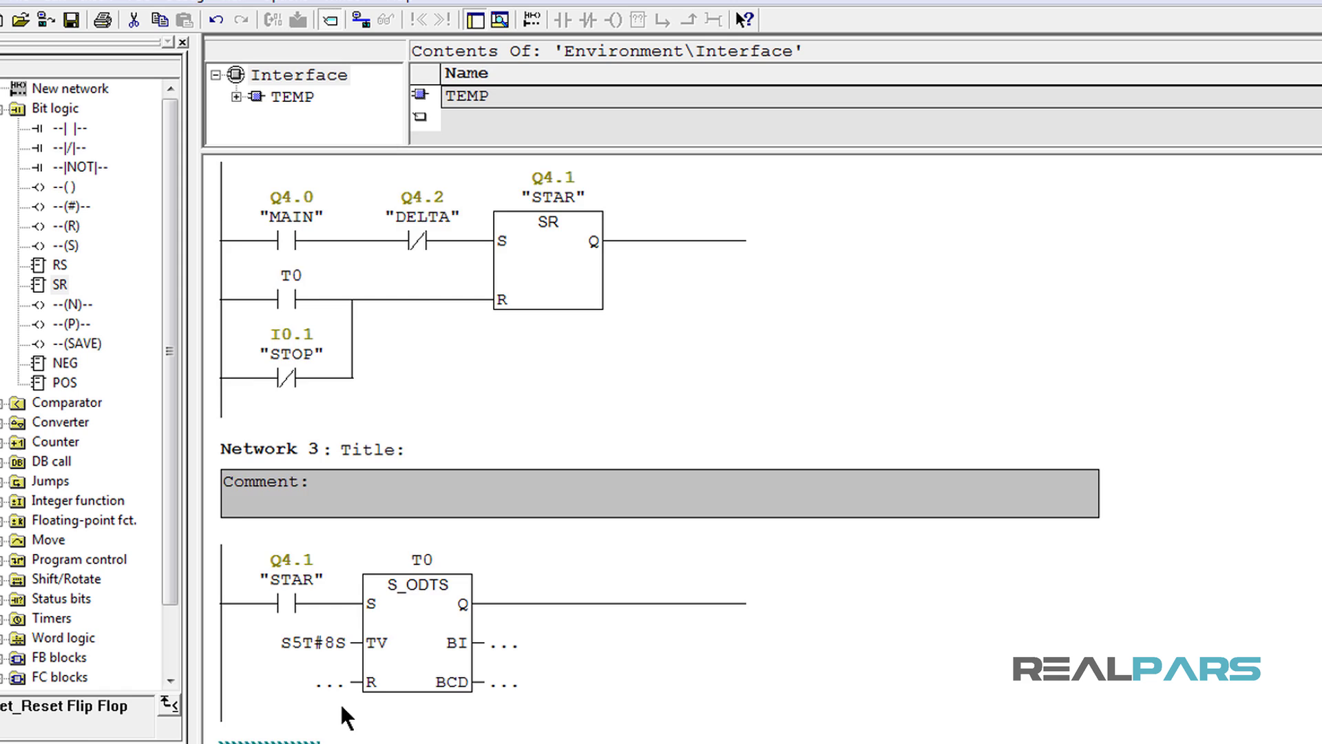
scroll(340, 701, "up", 3)
scroll(340, 701, "up", 2)
scroll(341, 703, "up", 1)
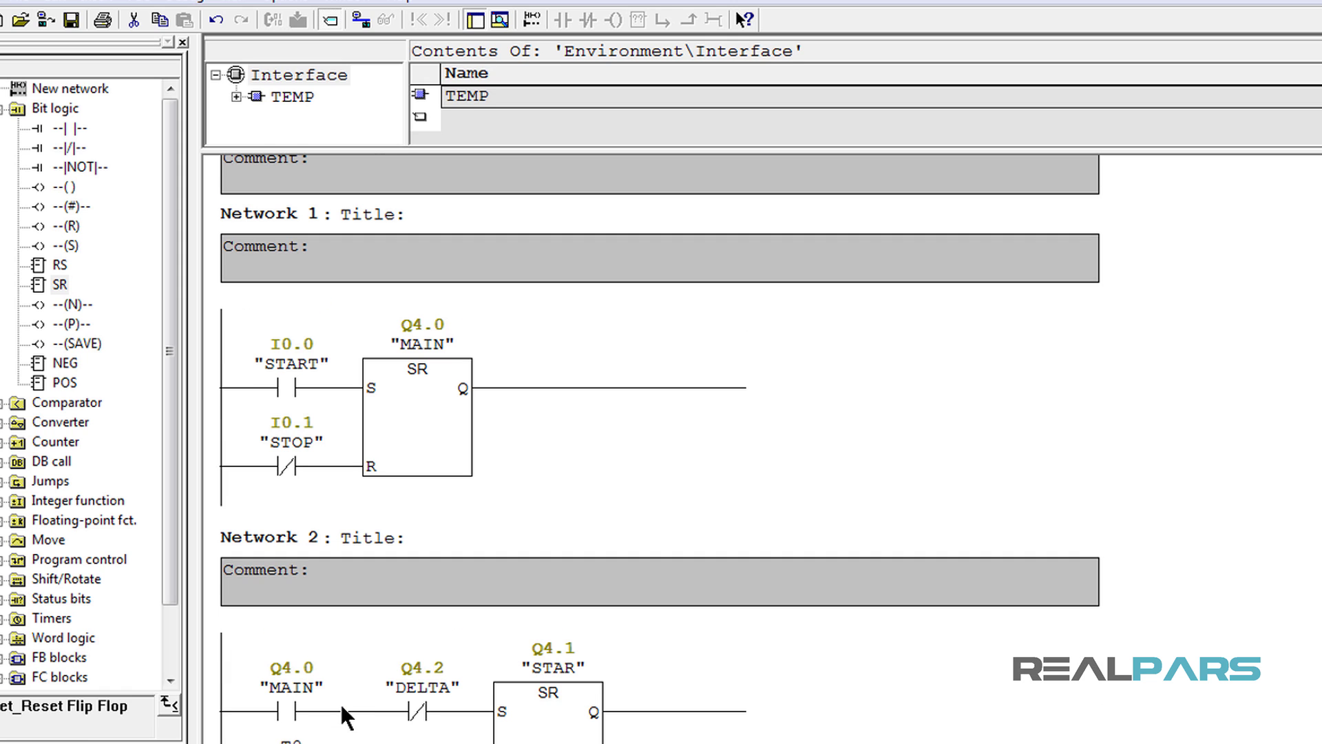
Check the STOP contacts resetting MAIN, STAR and DELTA in Networks 1, 2 and 4
left_click(289, 473)
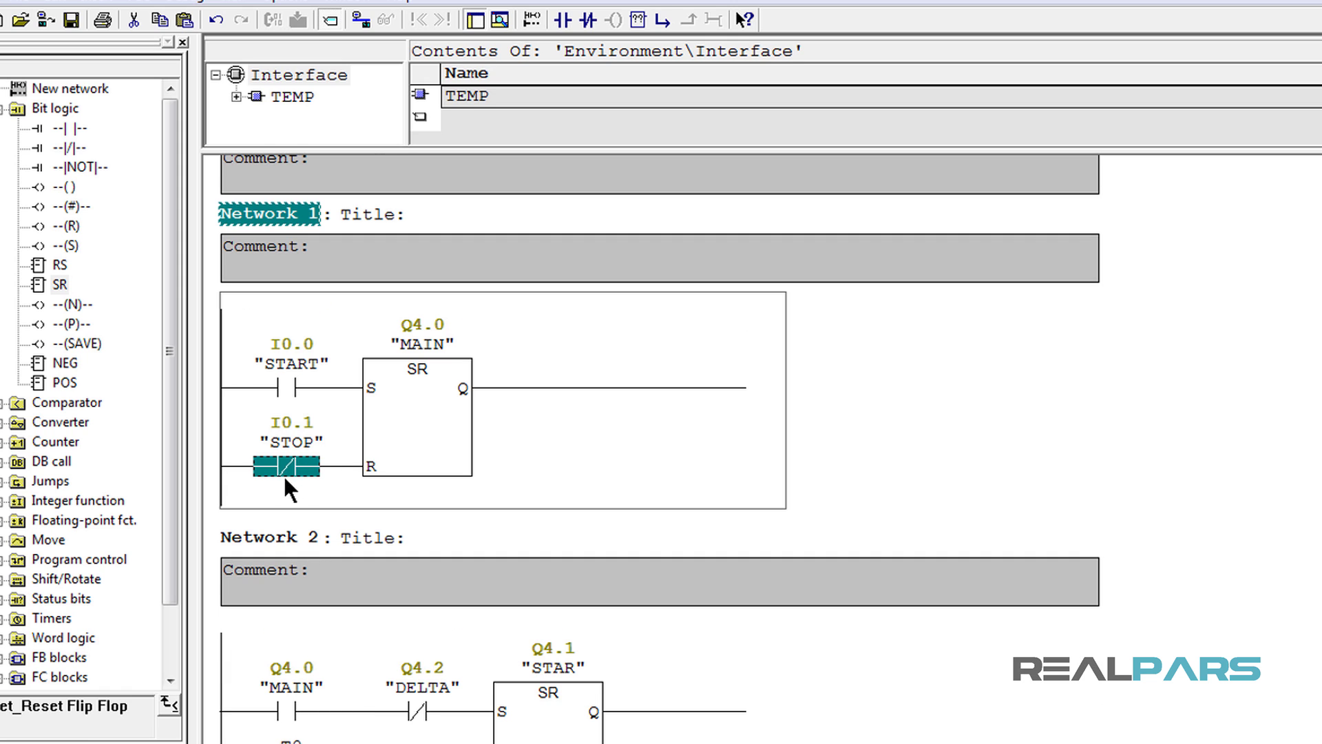
left_click(398, 440)
scroll(407, 473, "down", 4)
left_click(289, 611)
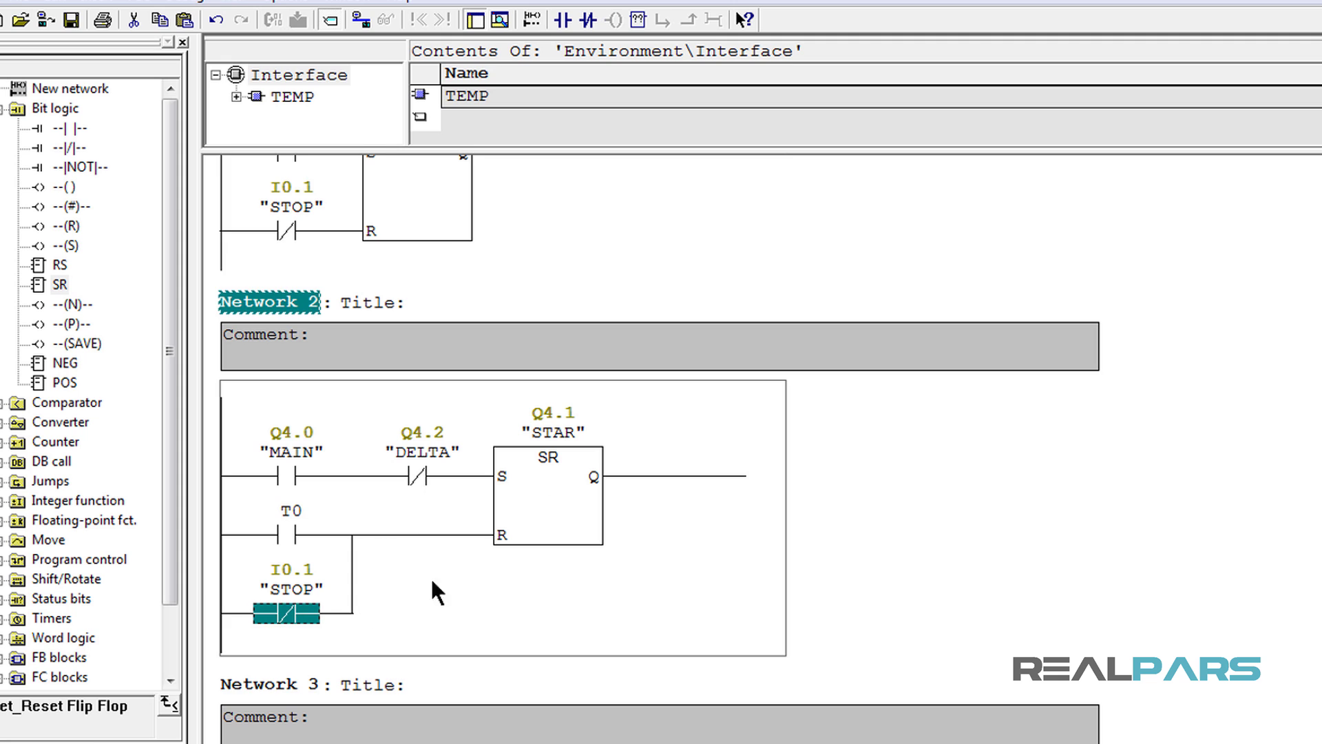
left_click(526, 516)
scroll(465, 588, "down", 7)
scroll(463, 588, "down", 4)
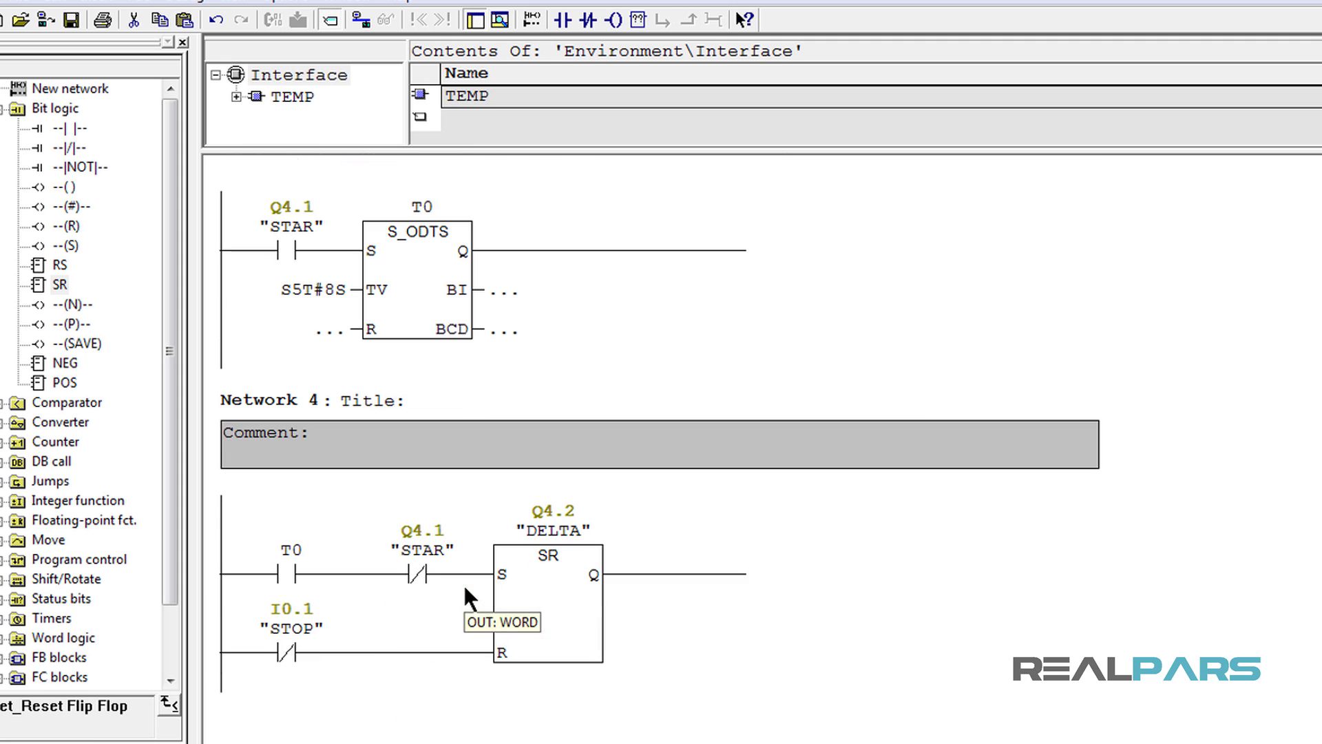
left_click(289, 652)
left_click(352, 652)
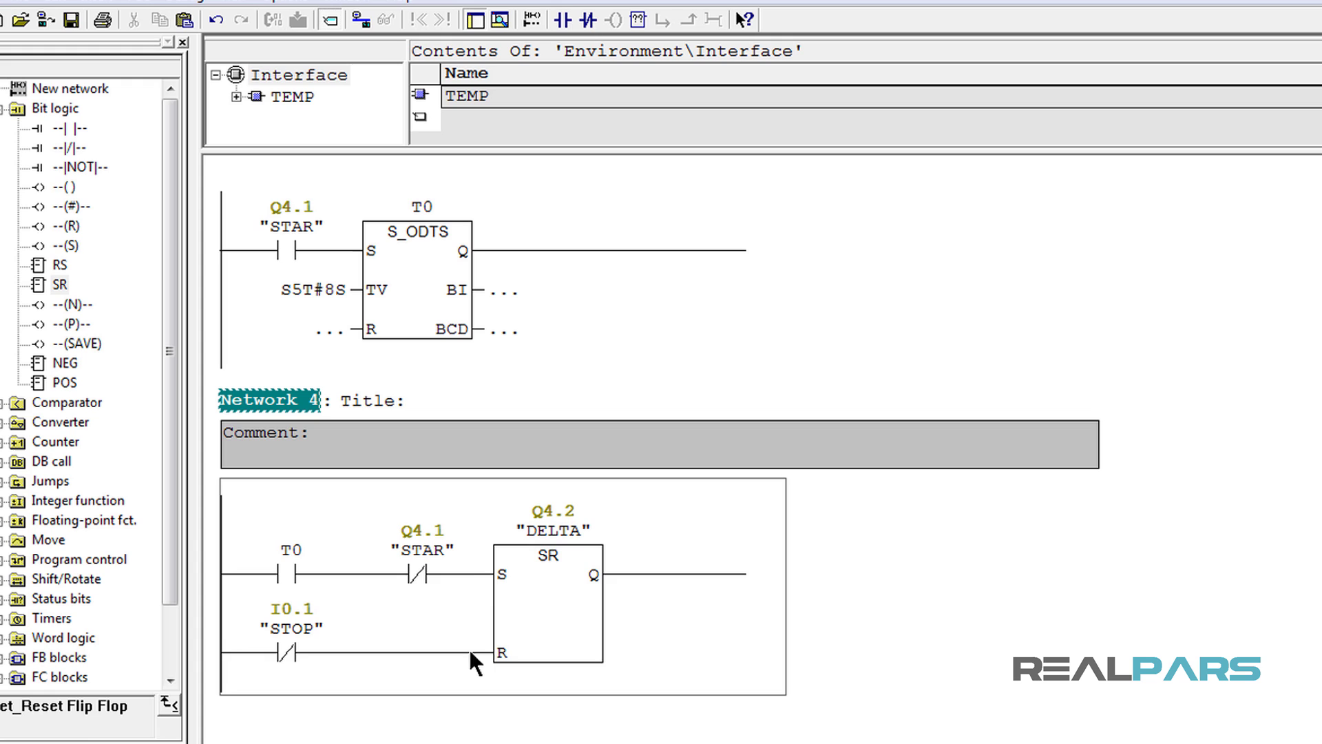
left_click(468, 651)
left_click(525, 624)
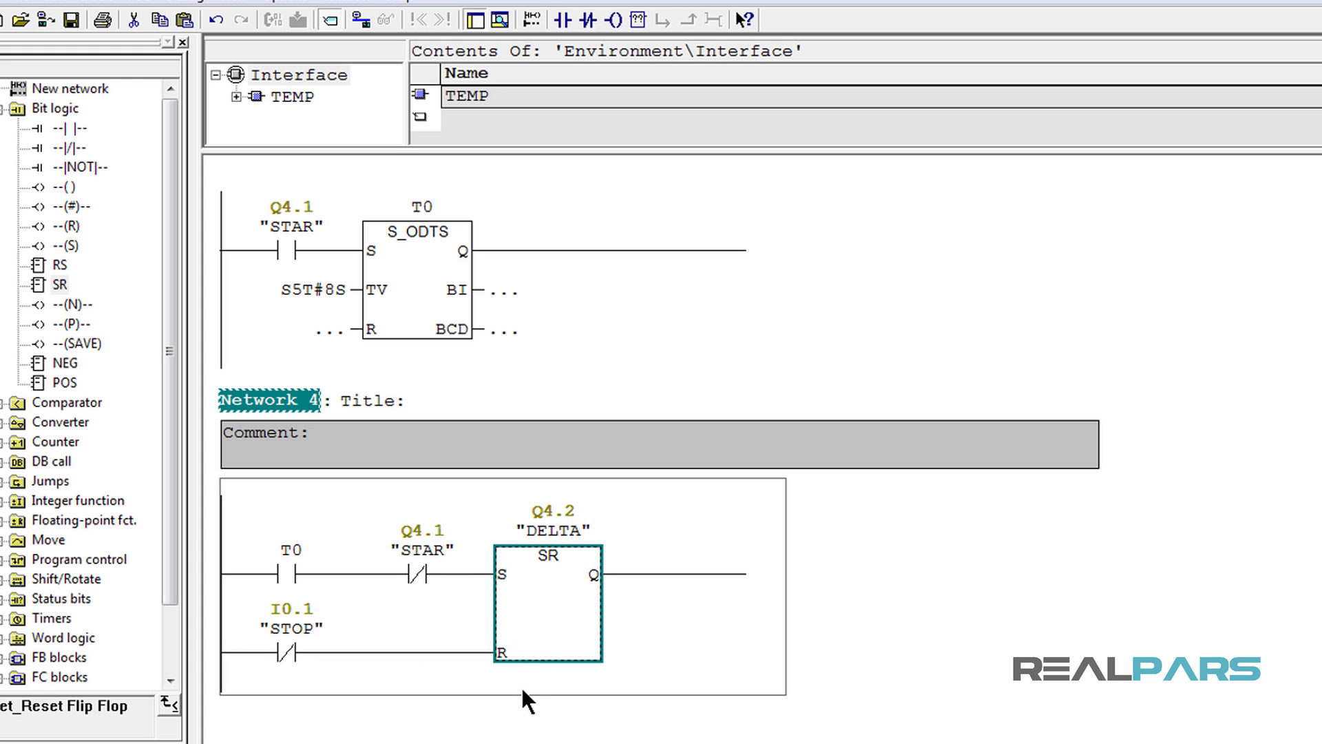
Wire a normally closed STOP (I0.1) contact to the S_ODTS timer T0's reset input
left_click(510, 710)
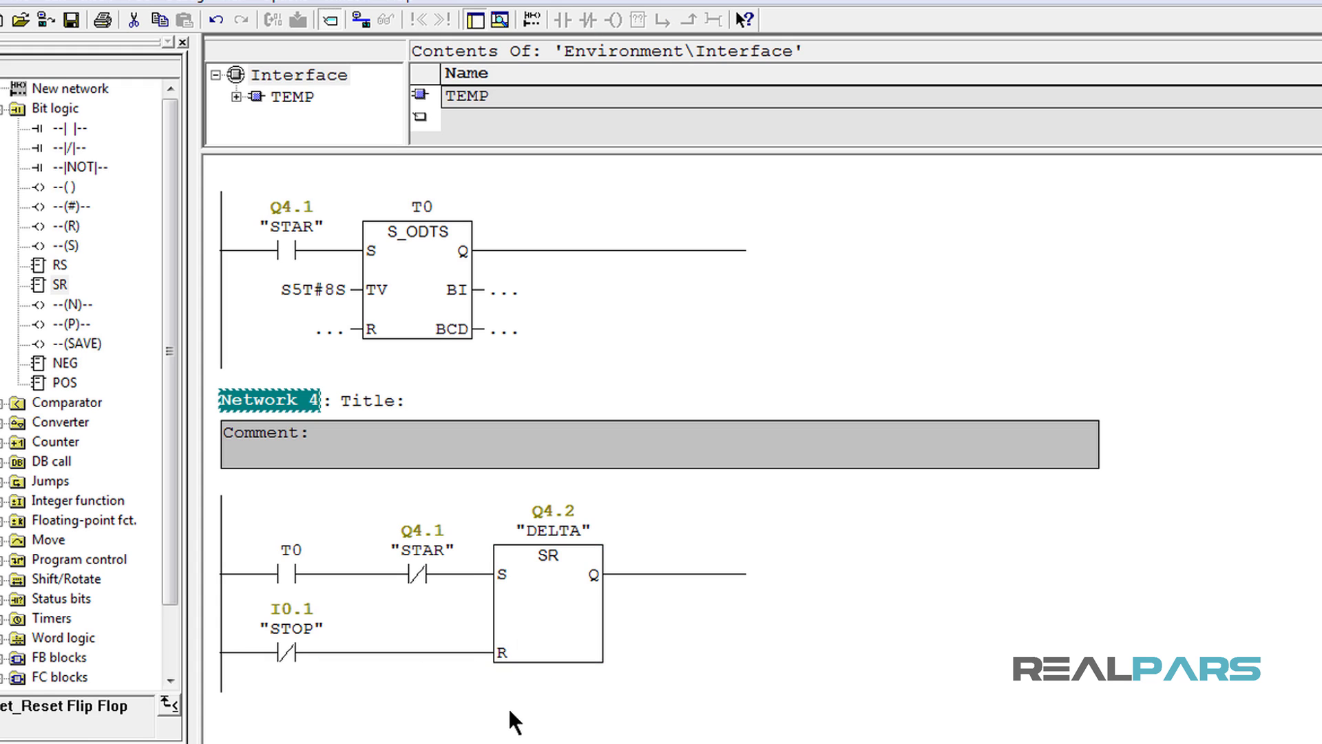
left_click(359, 329)
left_click(583, 25)
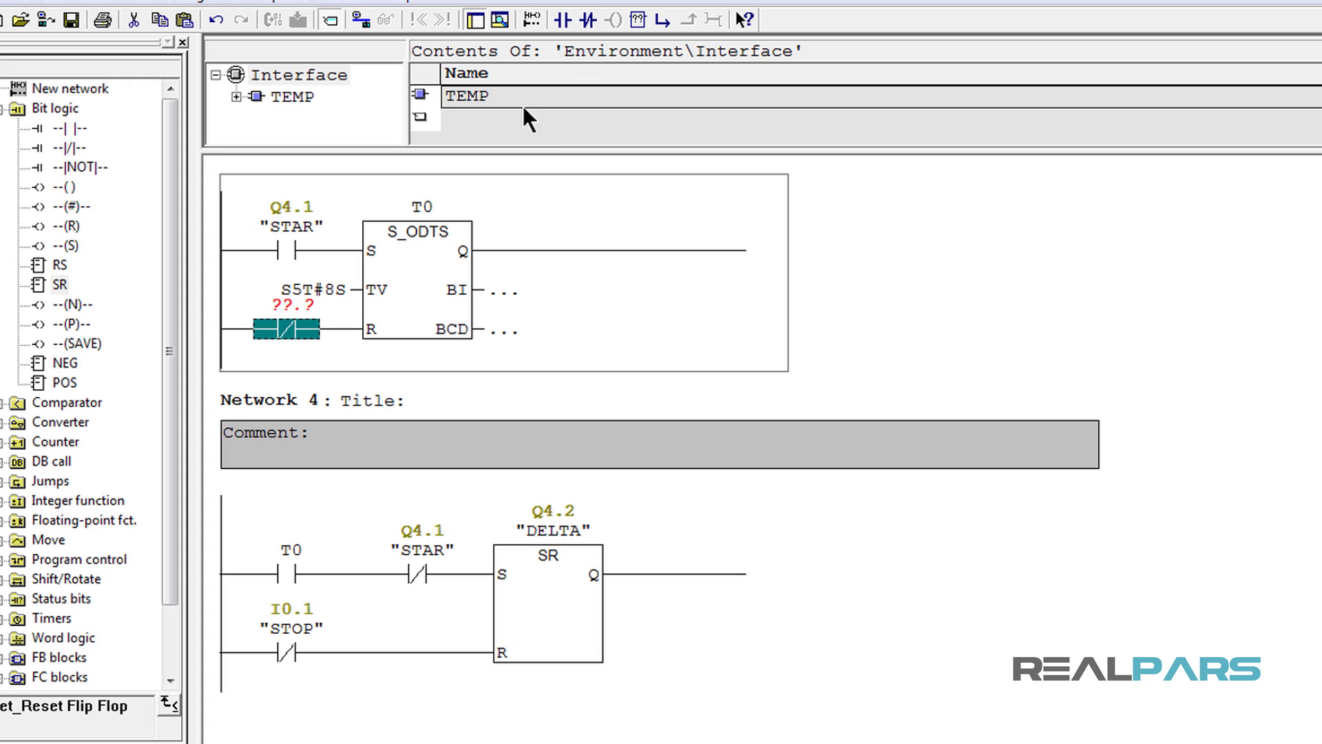
left_click(310, 306)
type("s")
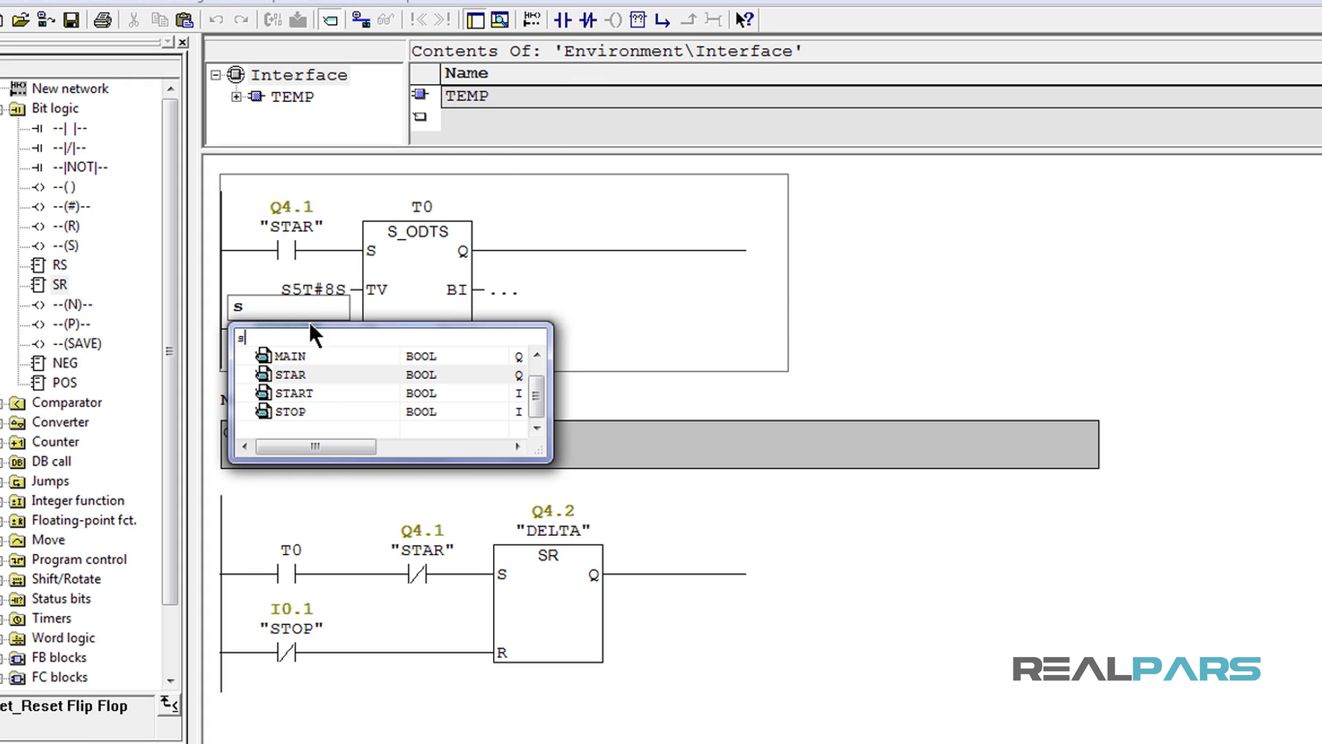
left_click(308, 410)
key("Return")
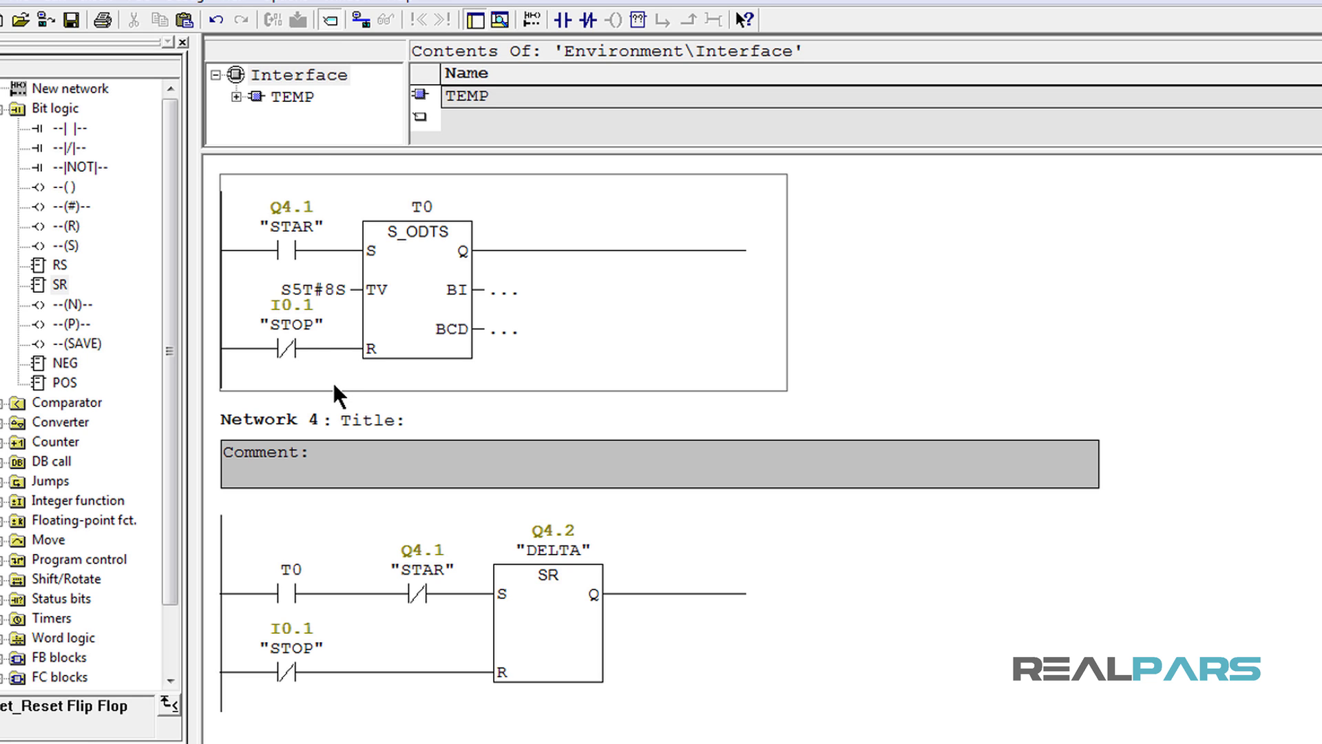
scroll(332, 381, "up", 3)
scroll(339, 384, "up", 1)
scroll(382, 405, "up", 5)
scroll(383, 403, "up", 4)
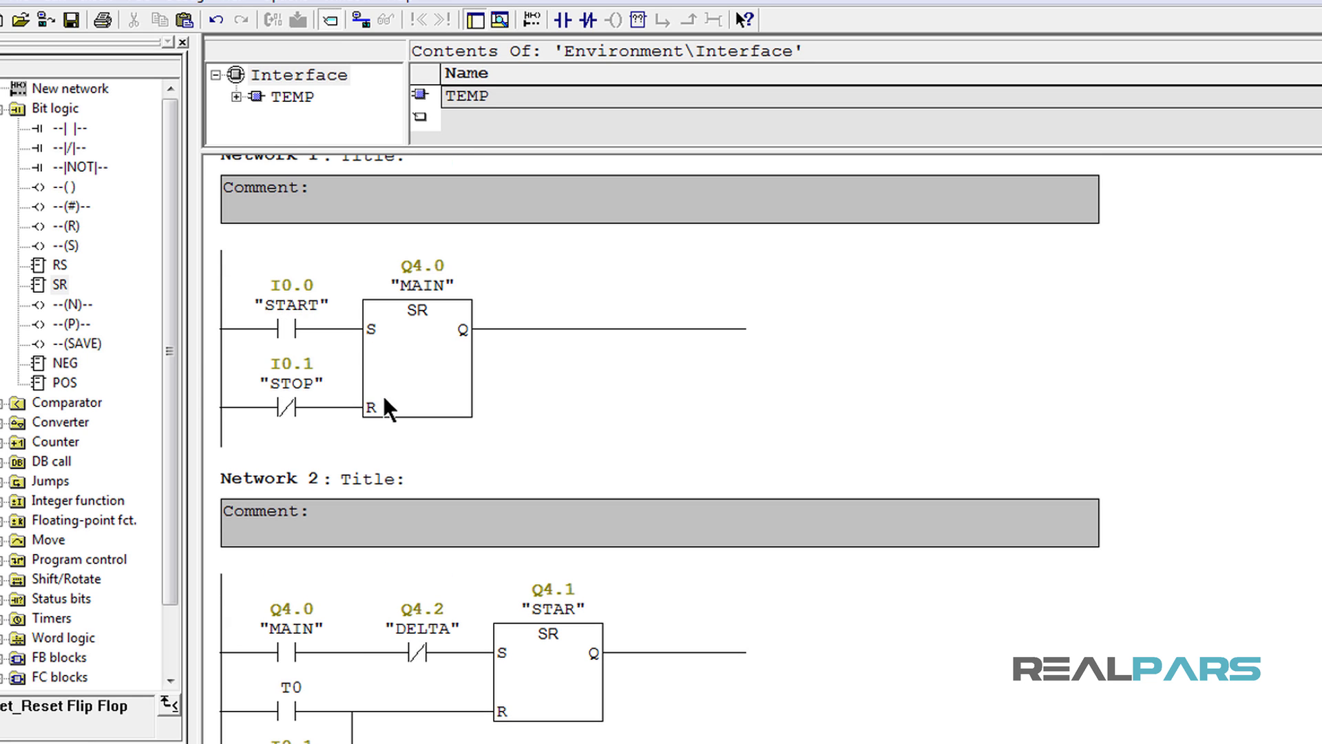
left_click(299, 407)
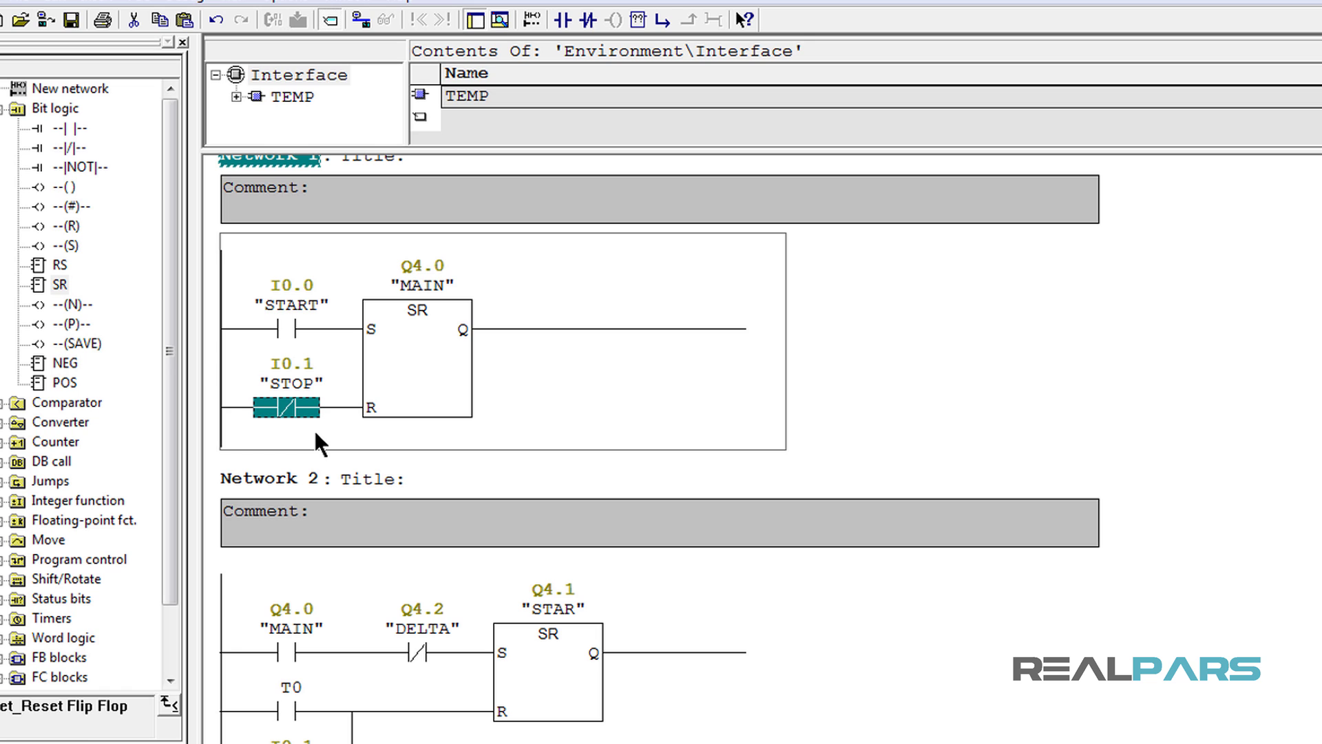
left_click(315, 433)
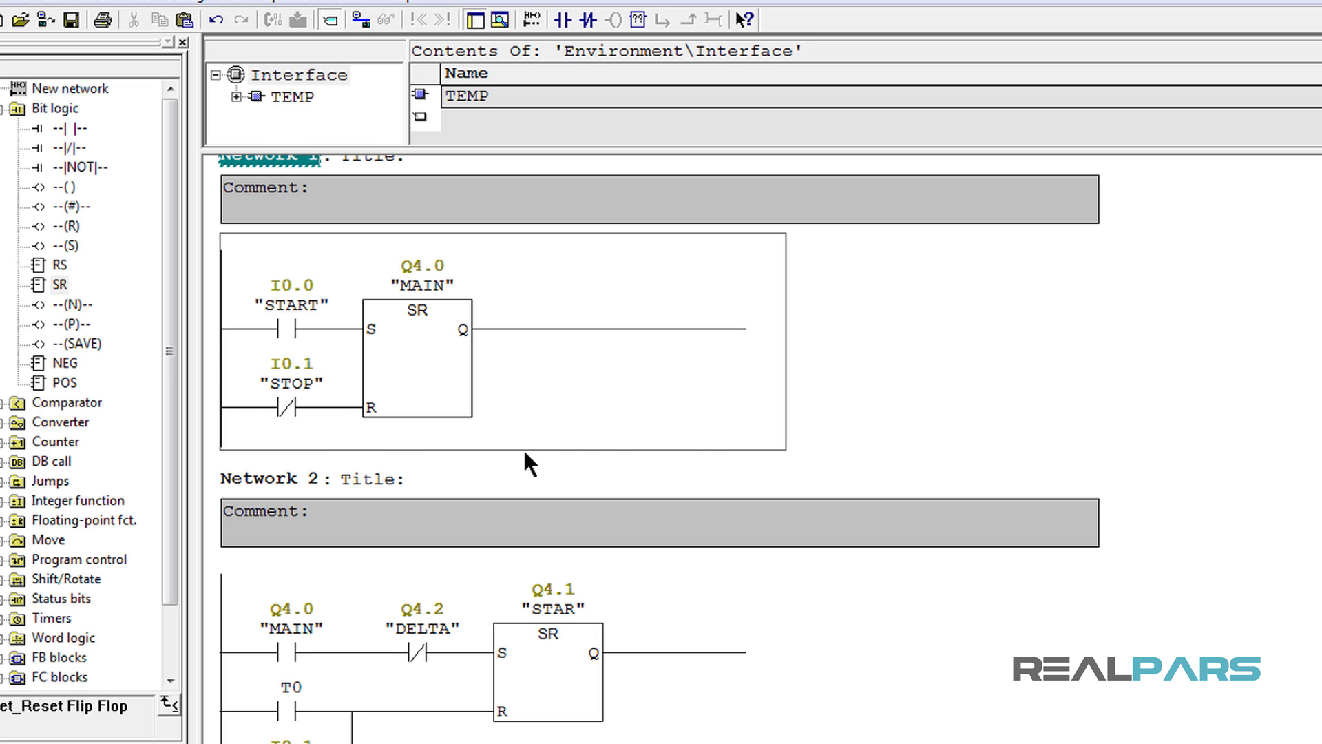
scroll(815, 444, "down", 2)
scroll(833, 464, "down", 3)
scroll(832, 465, "down", 3)
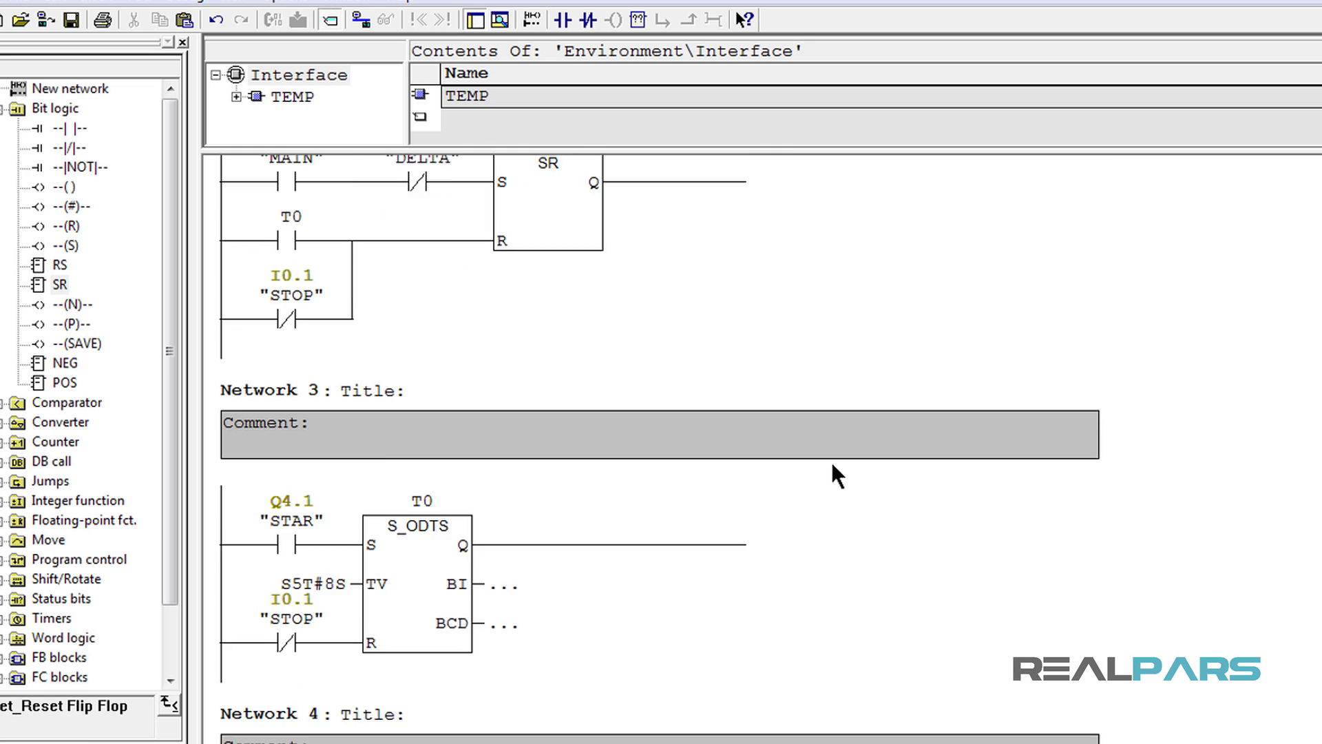
scroll(833, 464, "down", 2)
scroll(831, 464, "down", 3)
scroll(830, 469, "down", 4)
scroll(830, 473, "up", 2)
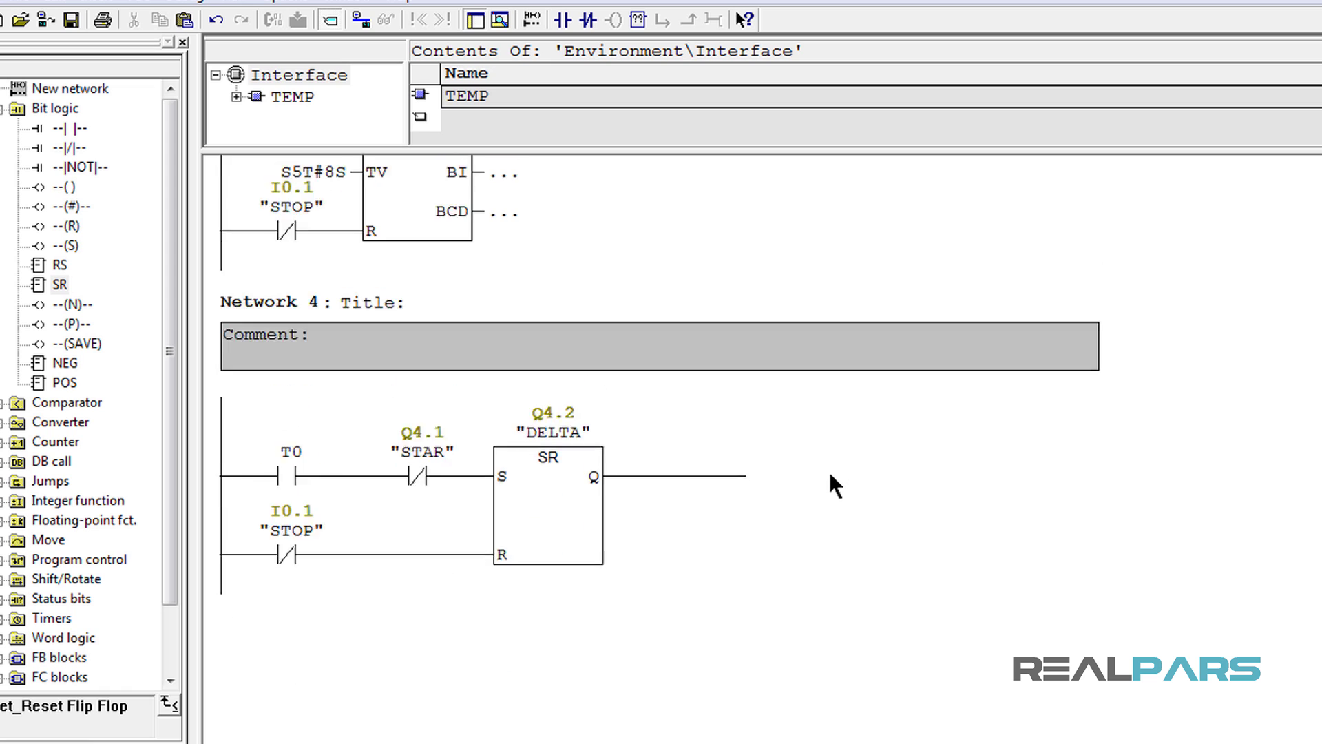
scroll(830, 475, "up", 5)
scroll(830, 473, "up", 3)
scroll(829, 474, "up", 3)
scroll(829, 475, "up", 4)
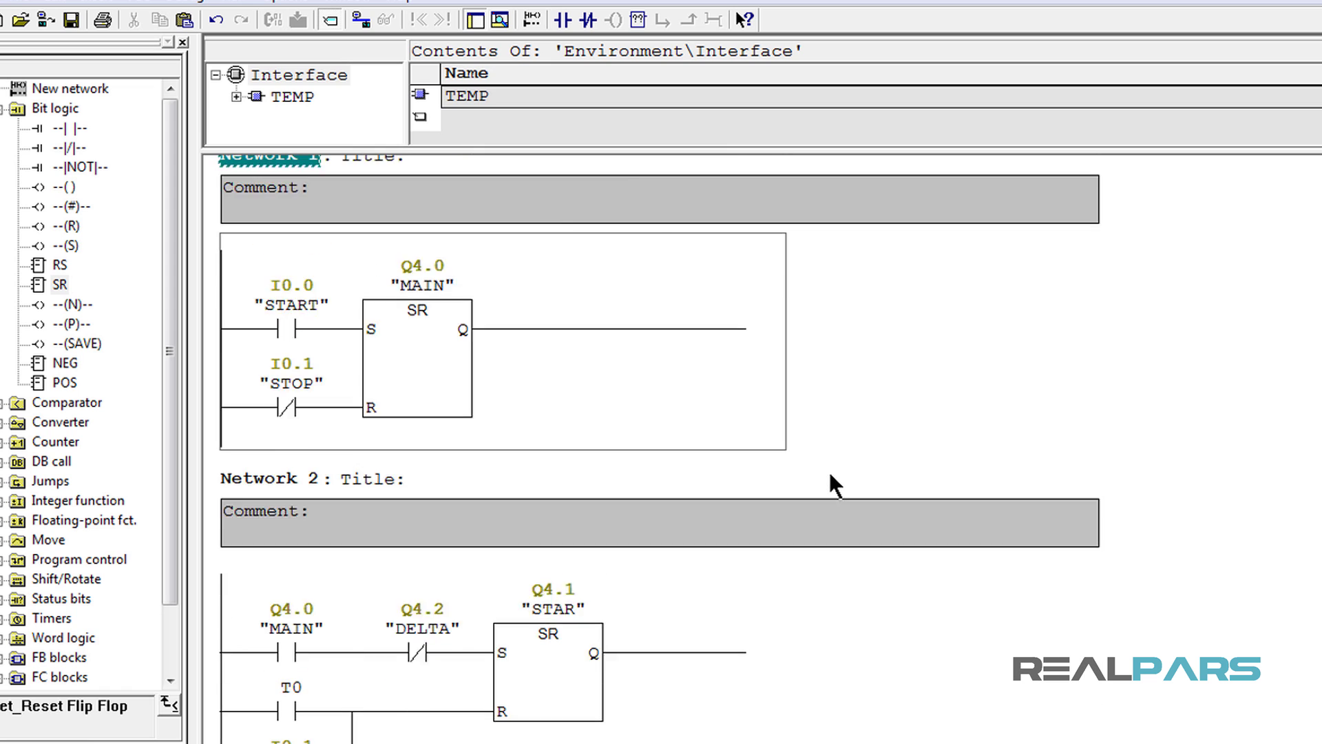
scroll(829, 474, "up", 1)
scroll(833, 485, "up", 1)
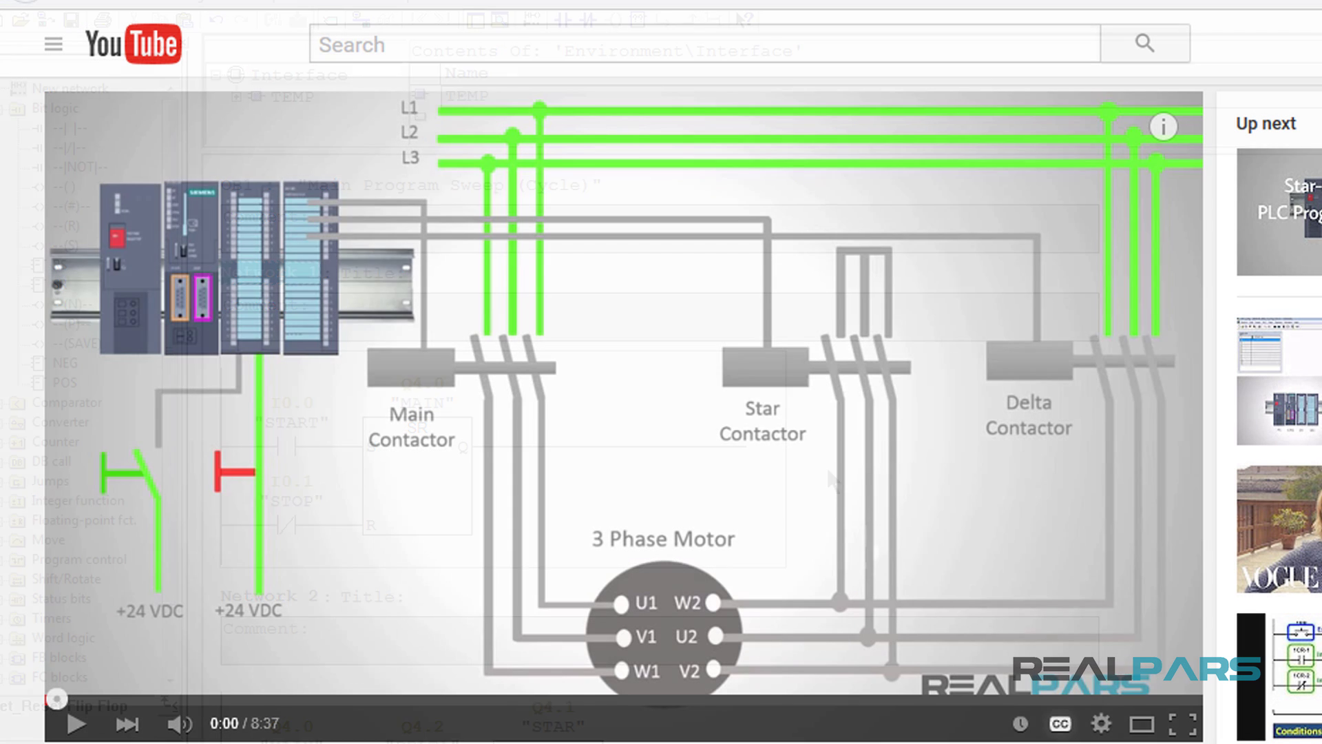
scroll(623, 414, "down", 1)
scroll(623, 413, "down", 3)
scroll(623, 414, "down", 3)
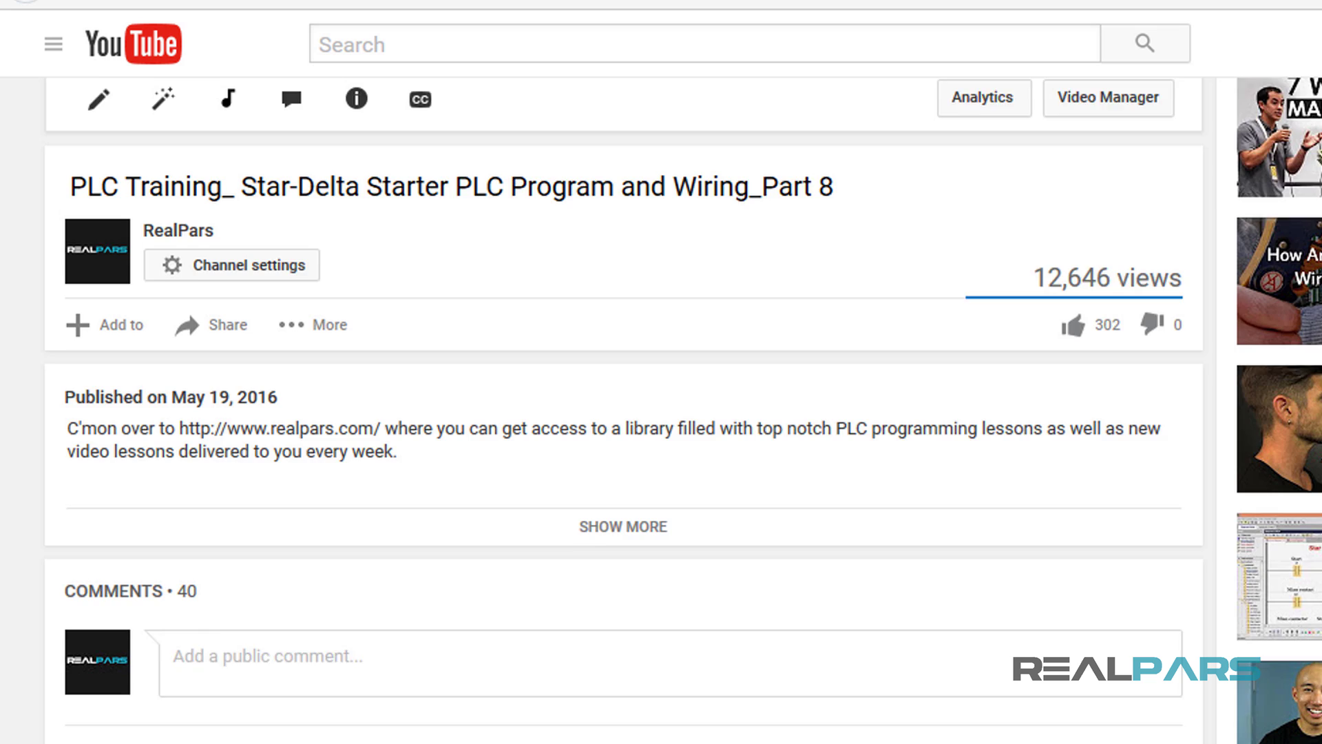
scroll(623, 413, "down", 2)
scroll(622, 413, "down", 2)
scroll(622, 413, "down", 2)
scroll(623, 413, "down", 1)
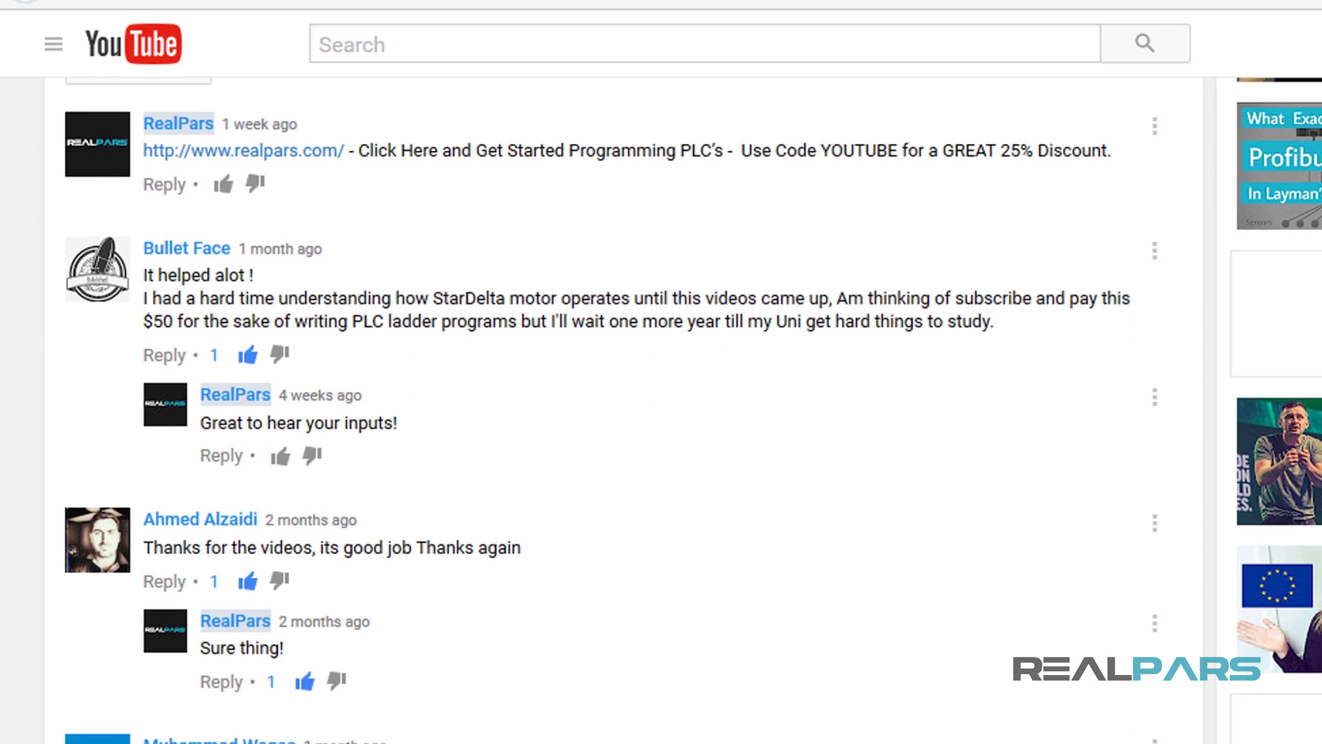
scroll(623, 414, "down", 1)
scroll(623, 413, "down", 1)
scroll(622, 413, "down", 1)
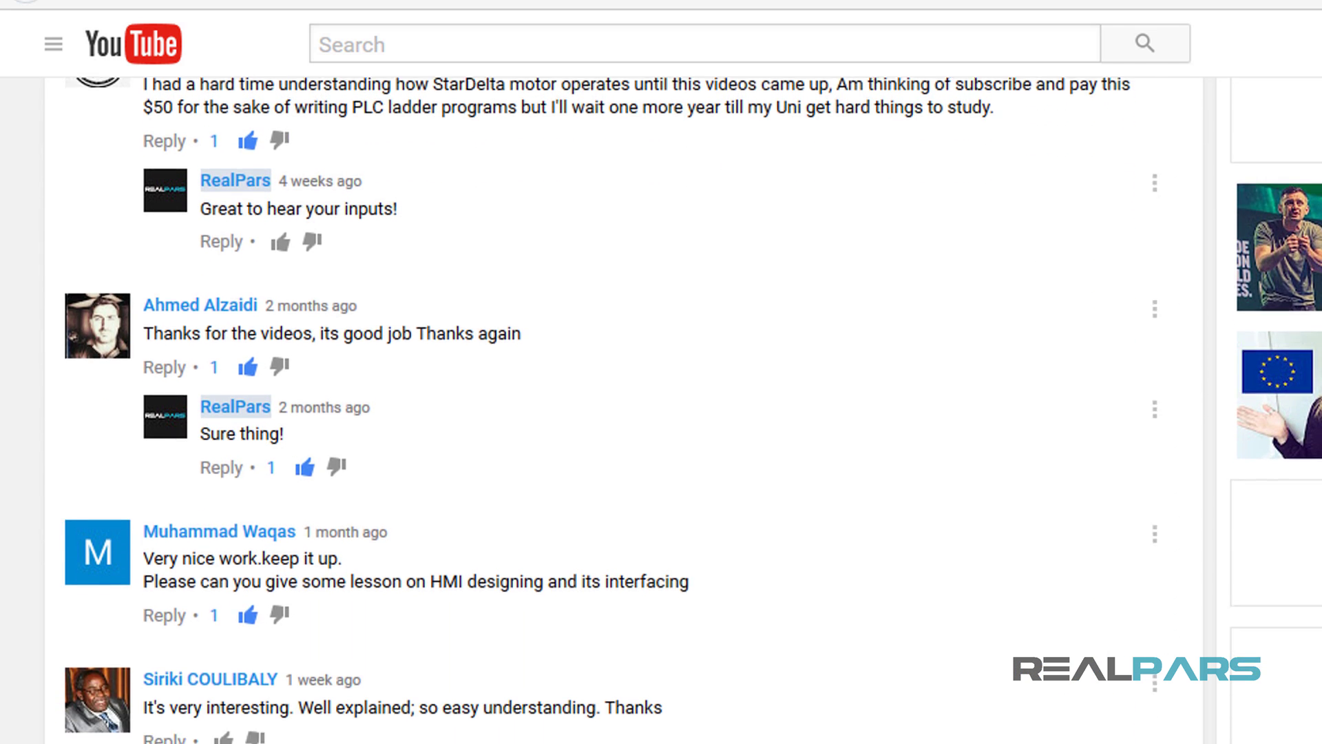
scroll(623, 413, "down", 2)
scroll(623, 414, "down", 2)
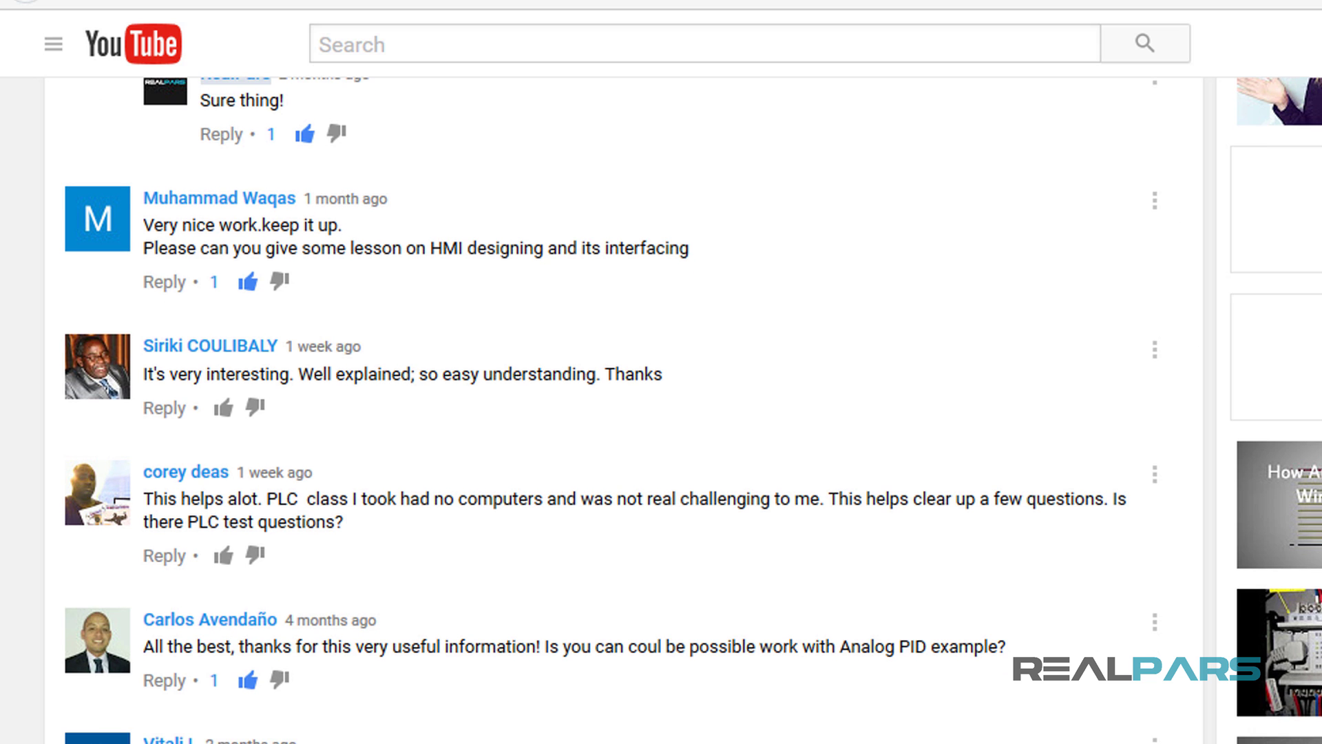
scroll(624, 413, "up", 1)
scroll(623, 413, "up", 2)
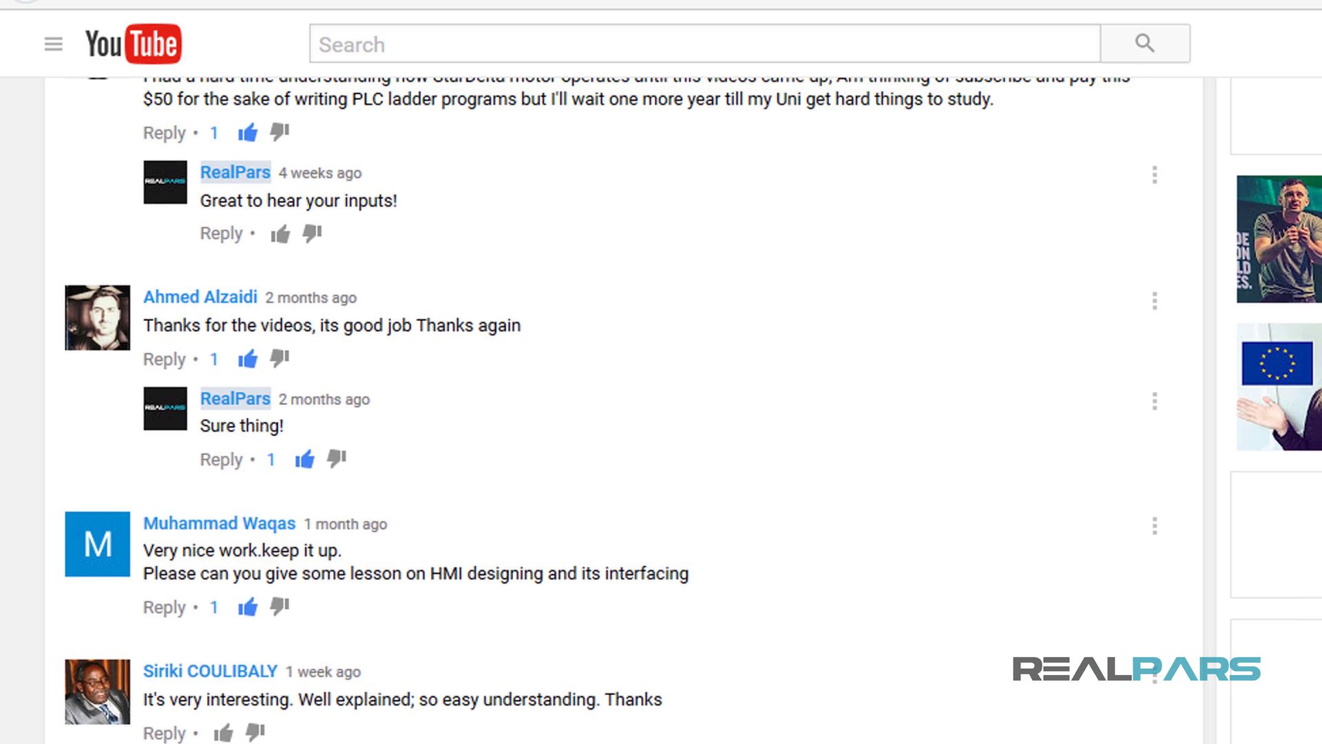
scroll(622, 413, "up", 2)
scroll(623, 413, "up", 2)
scroll(622, 413, "up", 2)
scroll(622, 413, "up", 3)
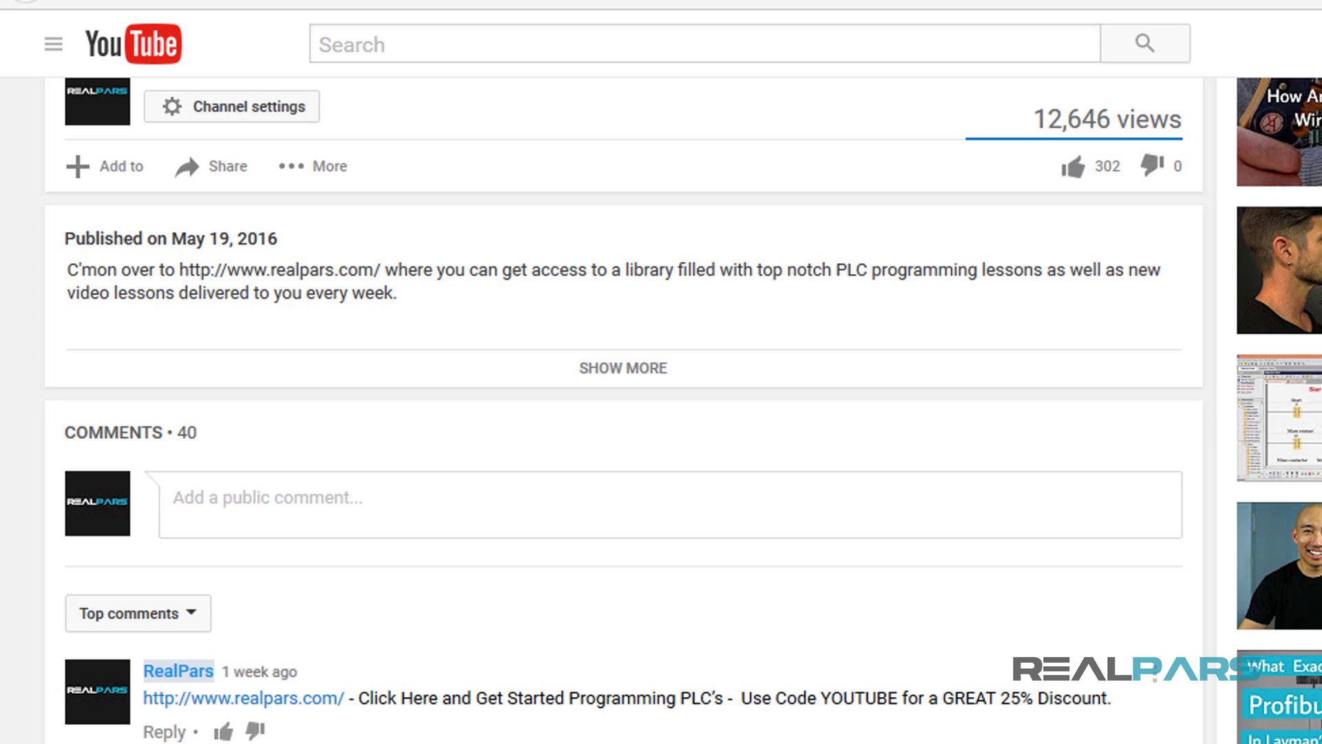
scroll(623, 413, "up", 2)
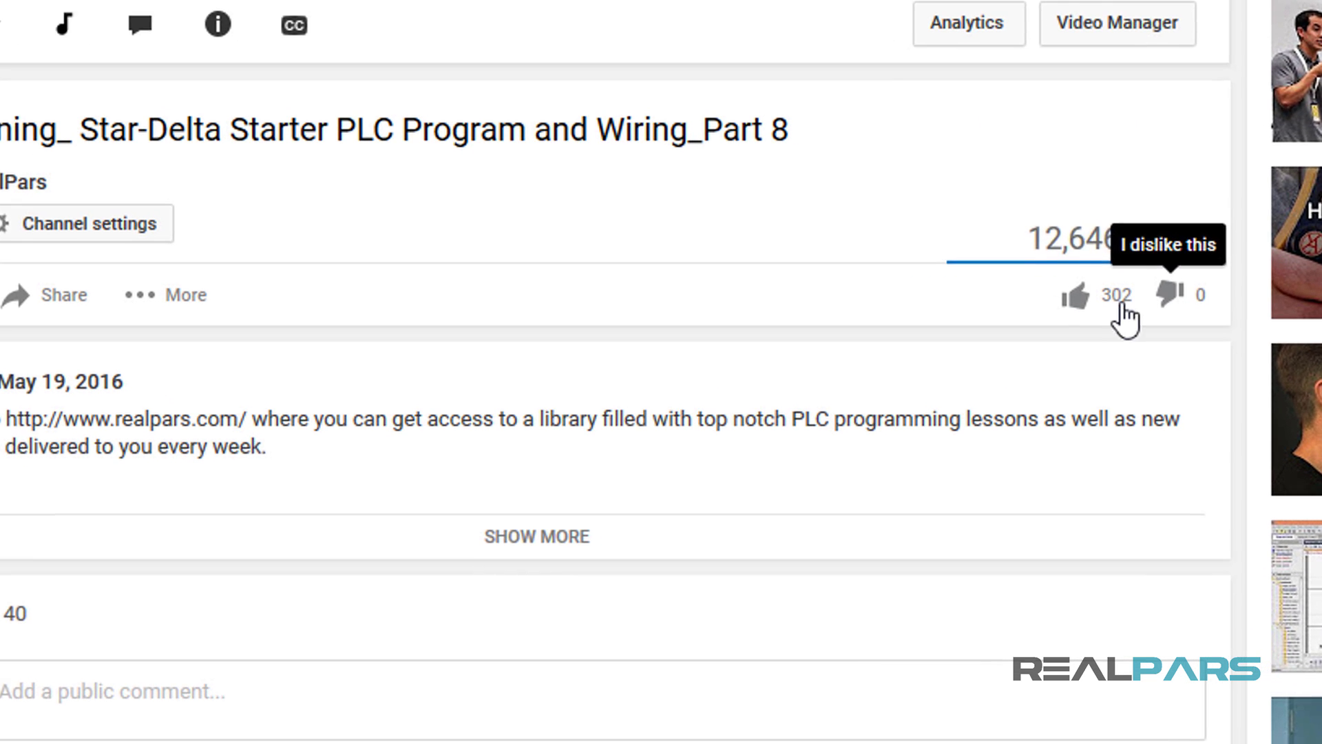
Give the Star-Delta Starter Part 8 video a thumbs-up like
left_click(1116, 292)
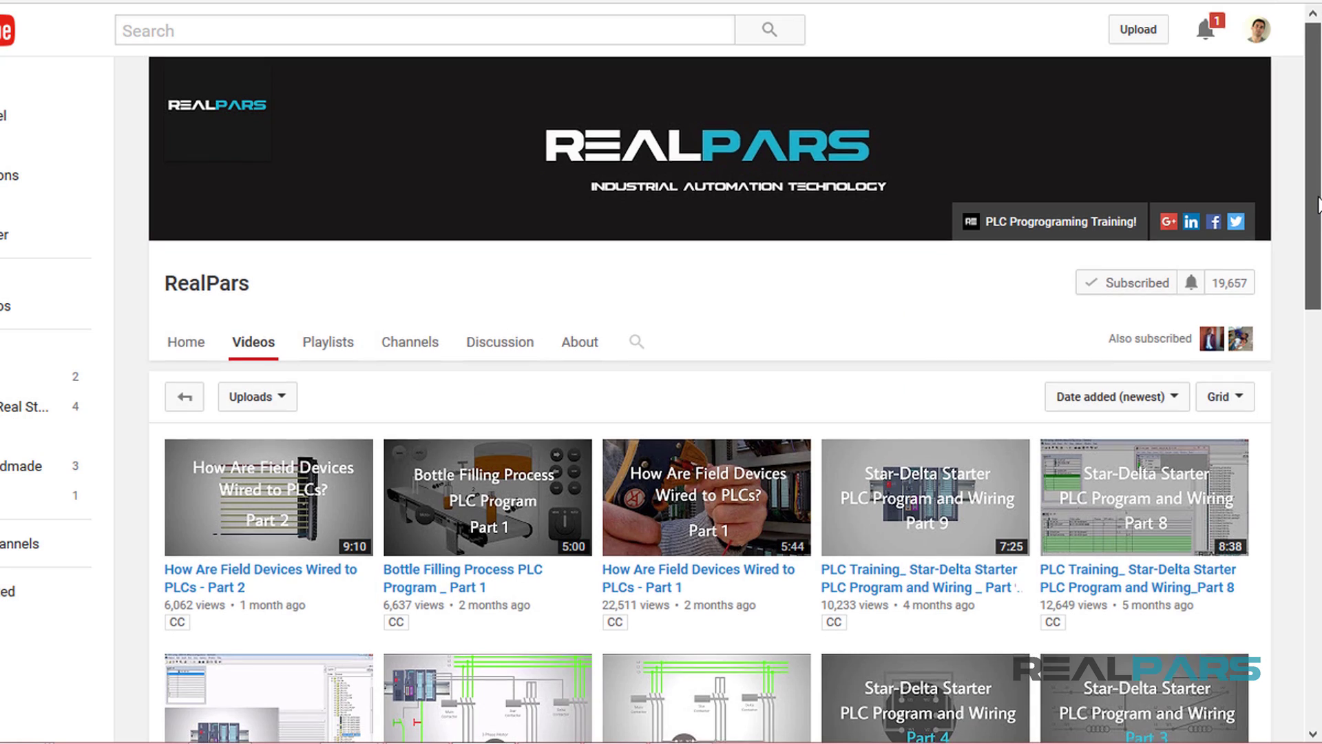
left_click_drag(1318, 202, 1308, 345)
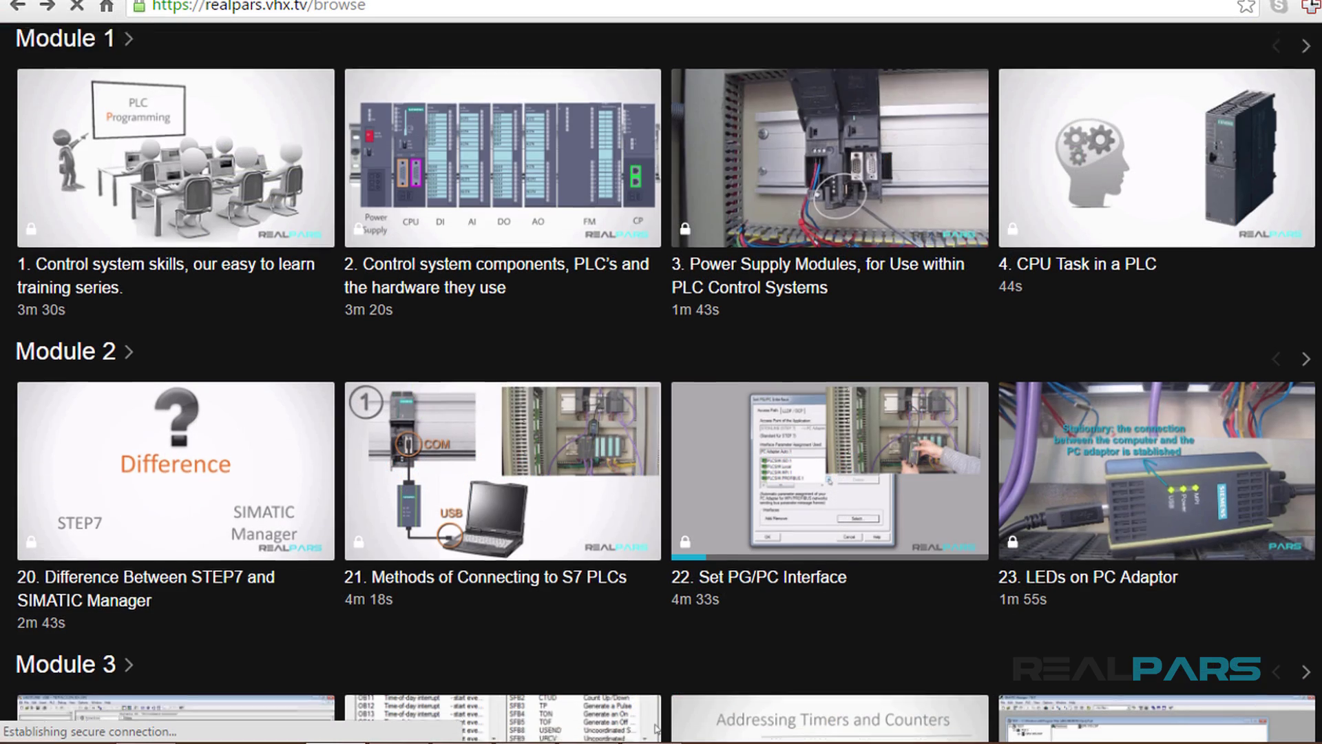
scroll(657, 310, "down", 1)
scroll(658, 311, "down", 2)
scroll(658, 310, "down", 1)
scroll(657, 311, "down", 2)
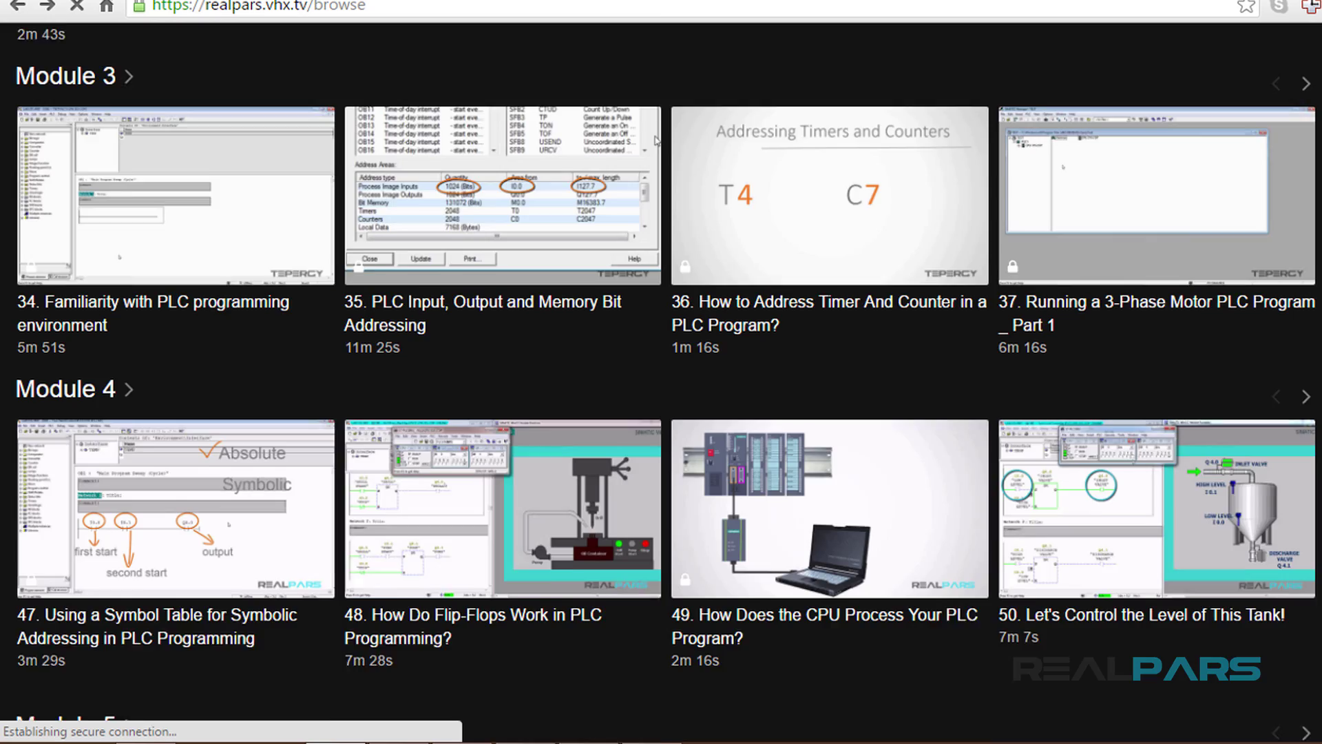
scroll(658, 310, "down", 1)
scroll(657, 311, "down", 1)
scroll(657, 310, "down", 1)
scroll(658, 309, "down", 1)
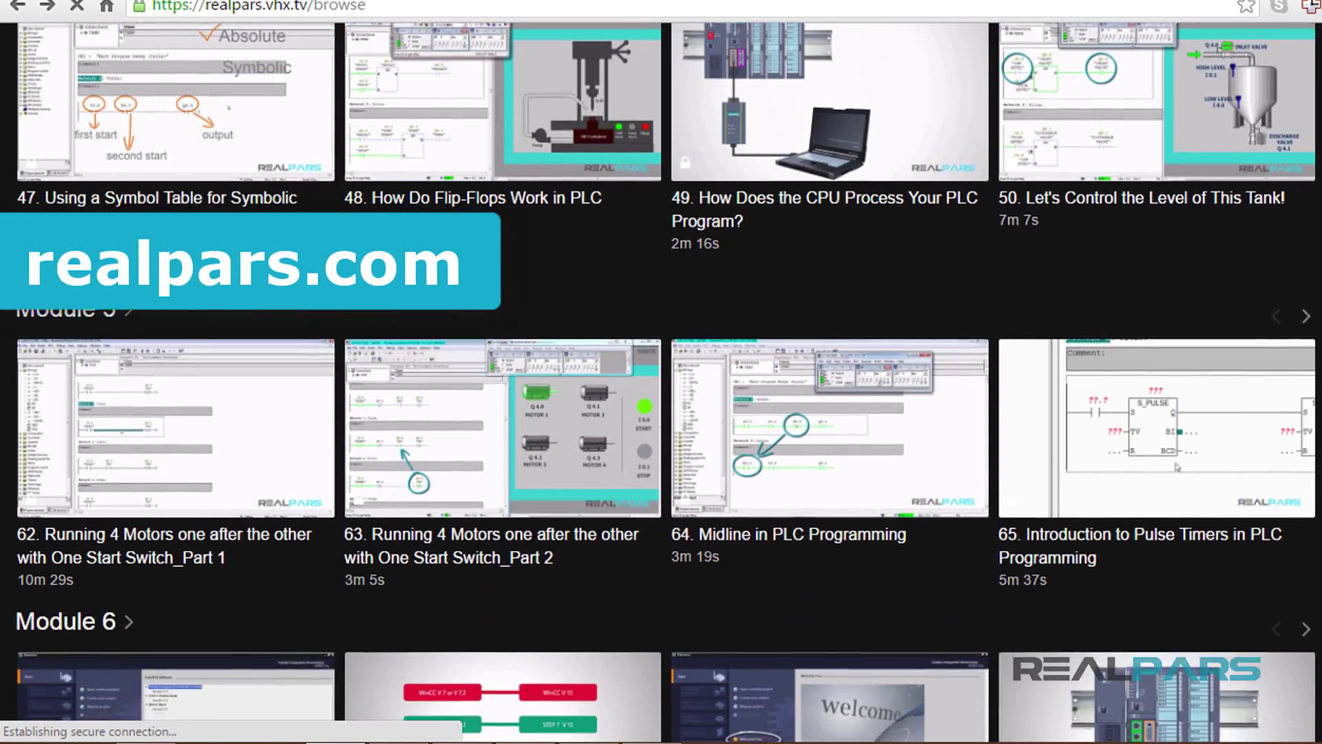
scroll(658, 309, "down", 1)
scroll(658, 310, "down", 1)
scroll(657, 309, "down", 1)
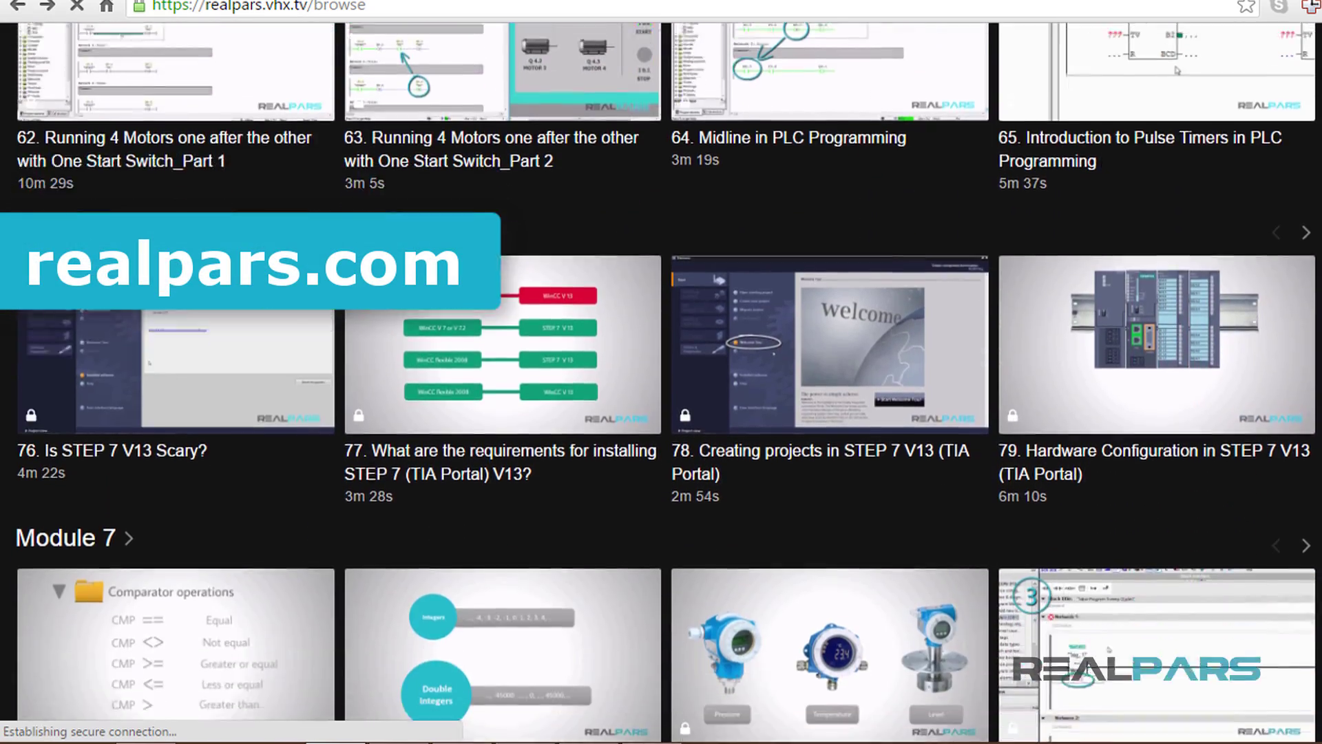
scroll(658, 310, "down", 1)
scroll(657, 310, "down", 1)
scroll(656, 309, "down", 1)
scroll(657, 310, "down", 1)
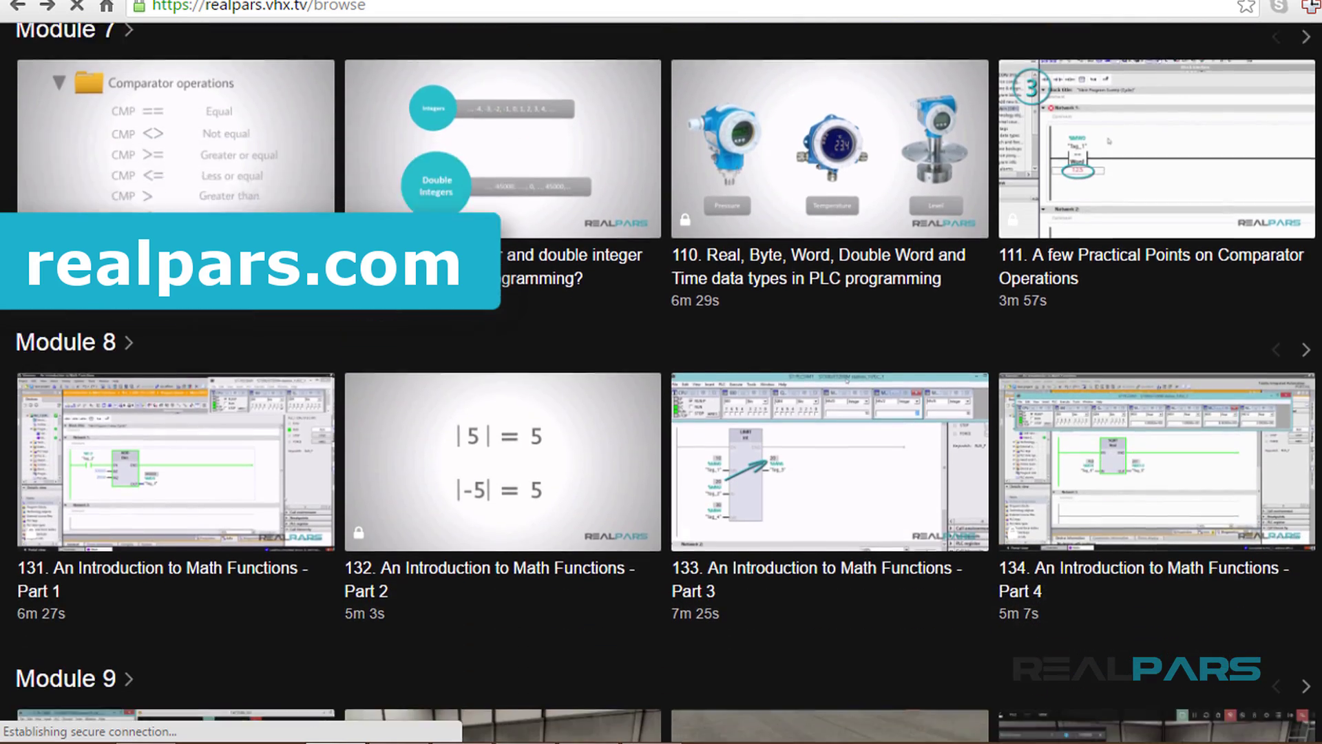
scroll(657, 309, "down", 1)
scroll(657, 309, "down", 1)
scroll(657, 310, "down", 1)
scroll(657, 311, "down", 1)
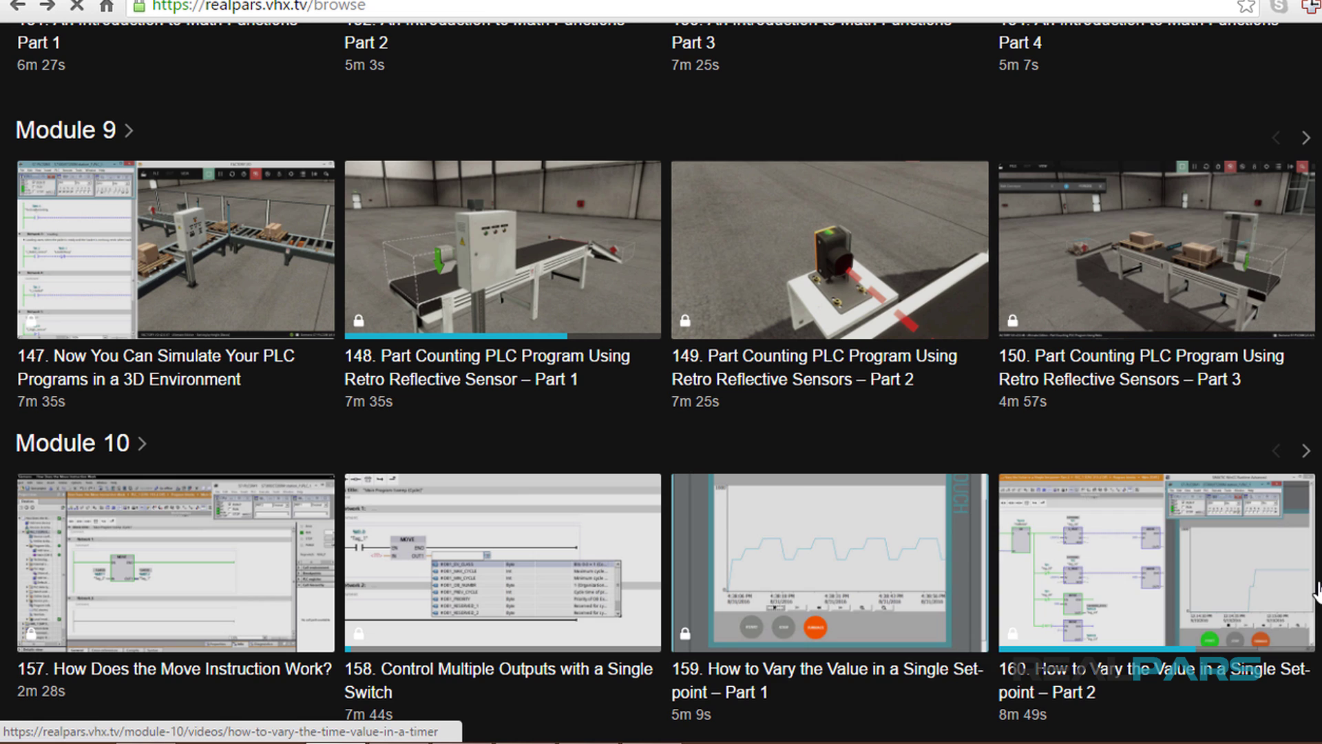
Advance the Module 10 carousel to reveal its next videos
left_click(1307, 456)
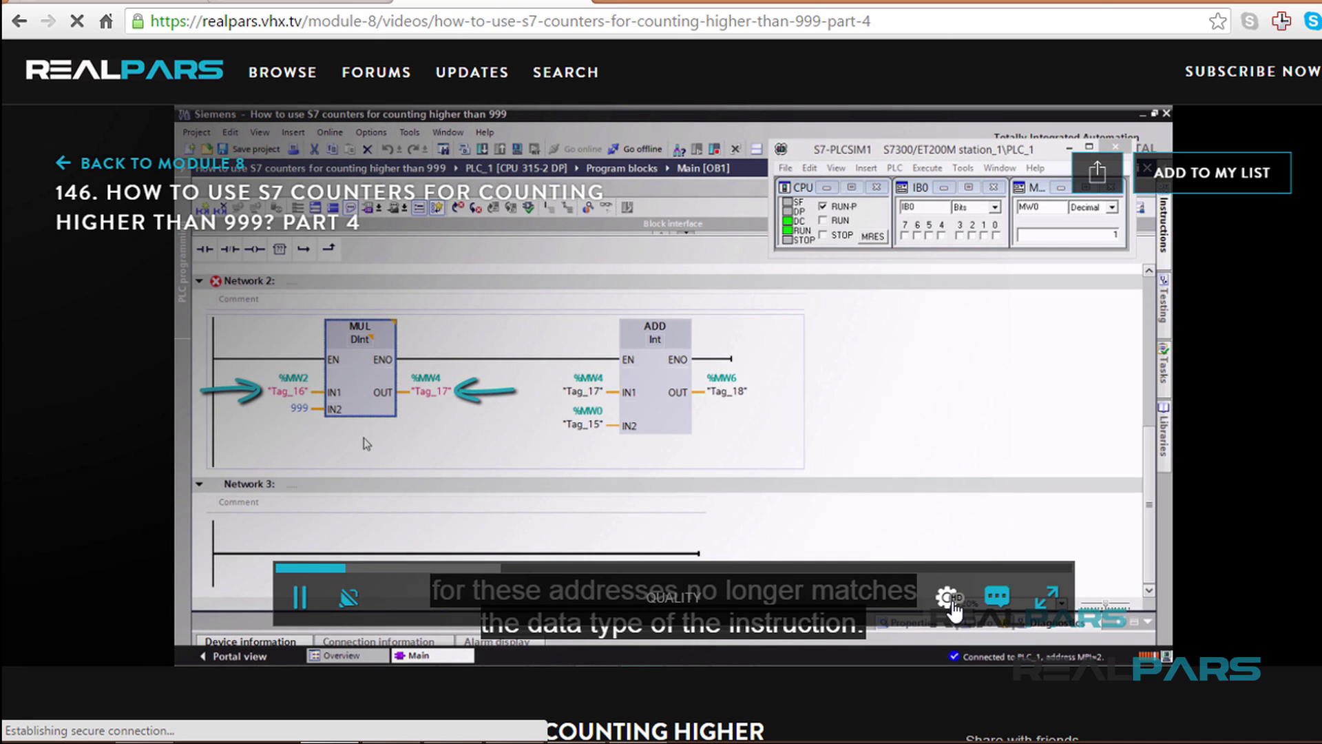
left_click(949, 599)
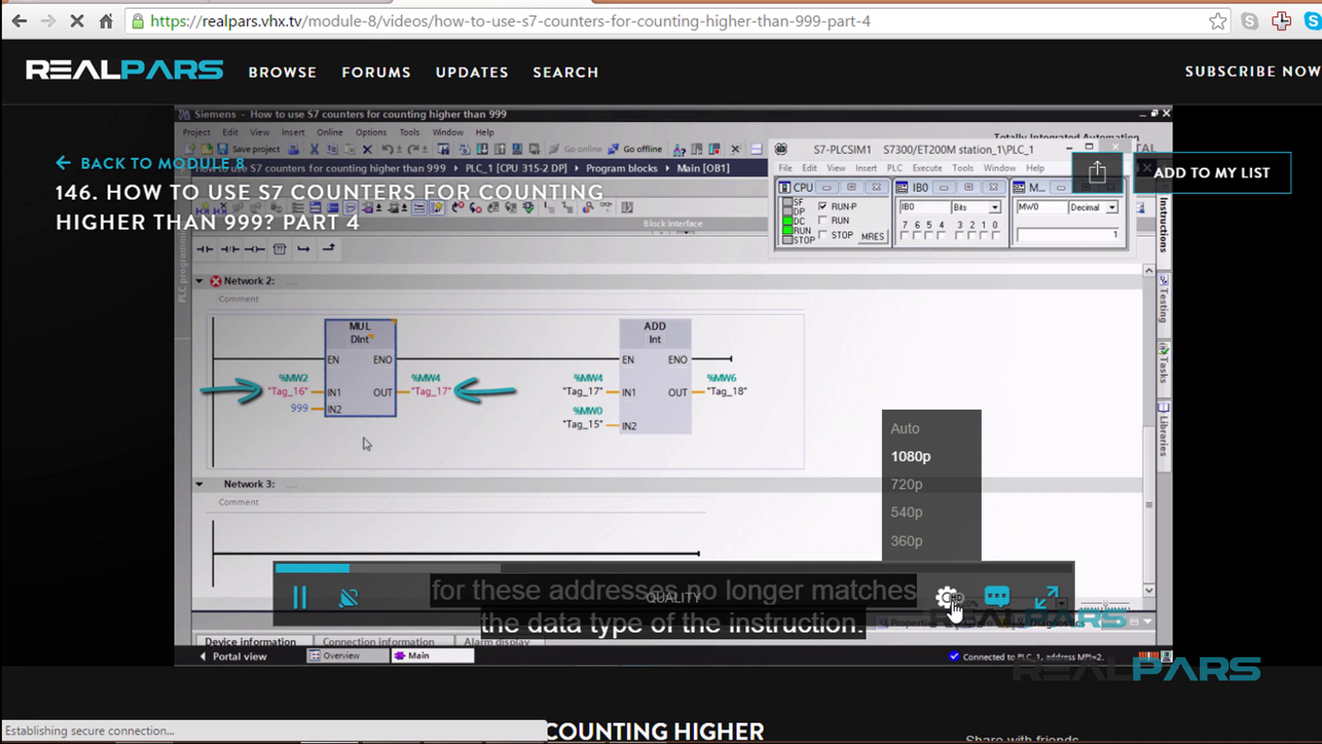
left_click(993, 600)
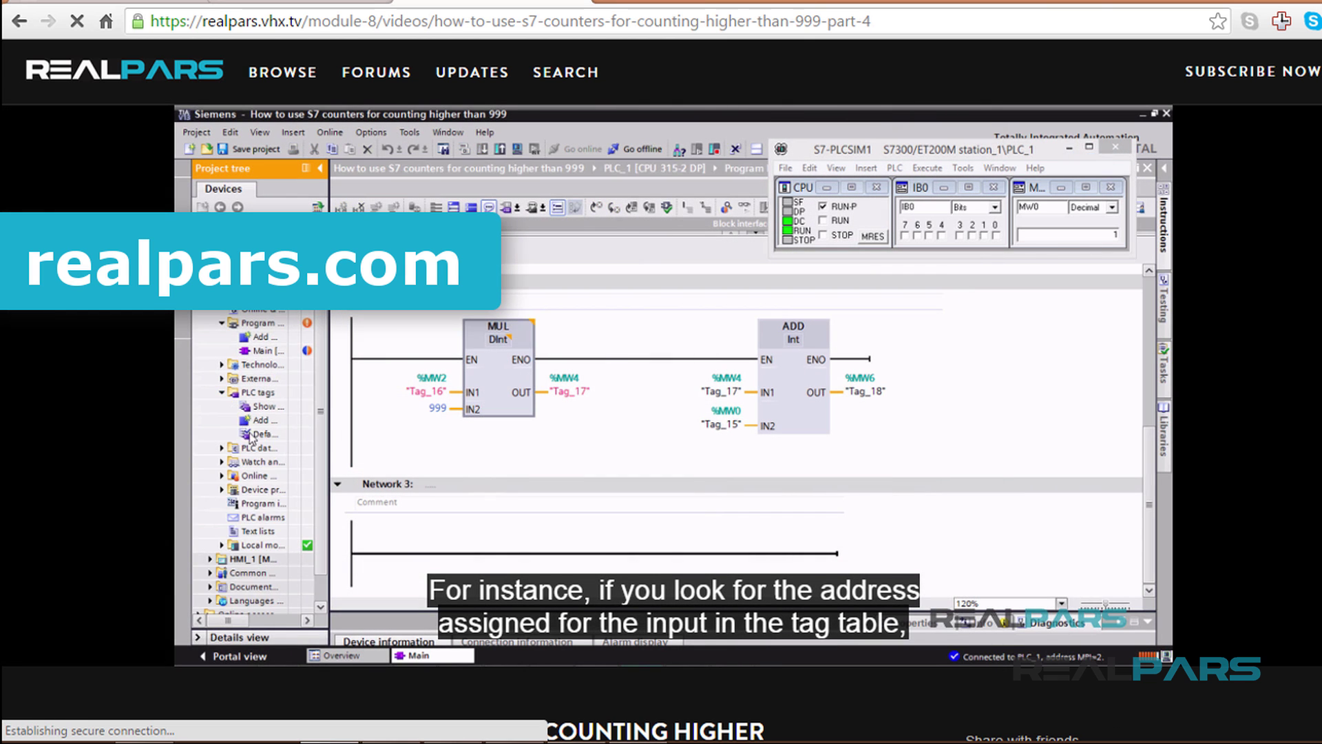
scroll(661, 392, "down", 2)
scroll(662, 393, "down", 1)
scroll(661, 394, "down", 1)
scroll(661, 392, "down", 2)
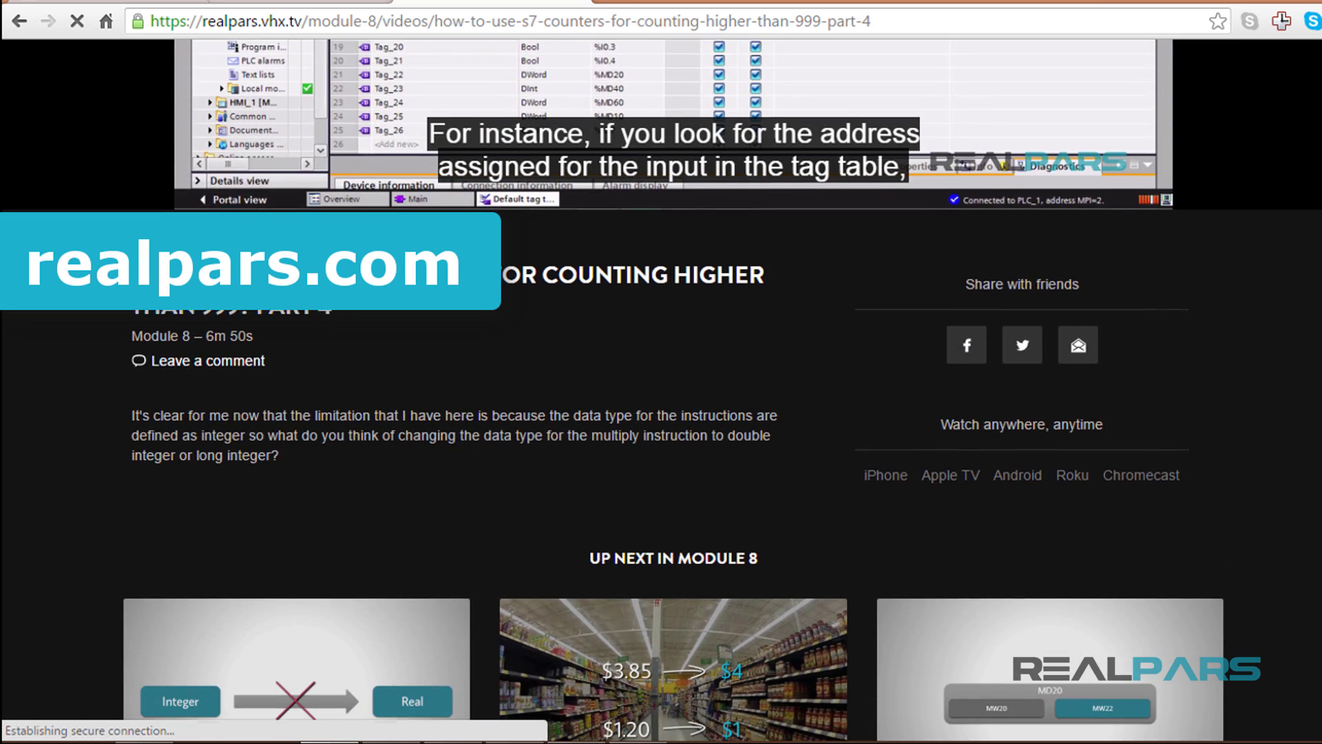